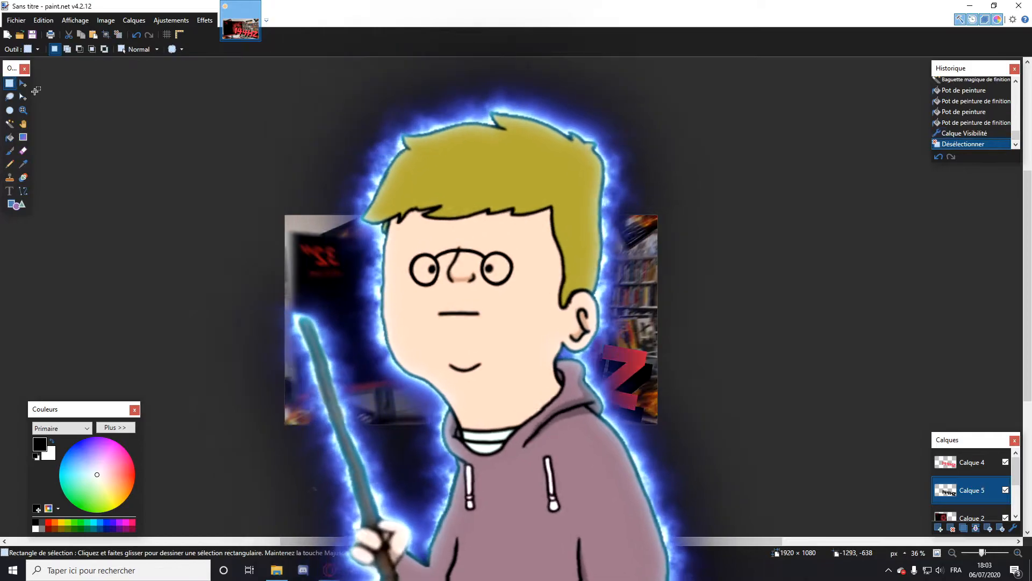
Merge Calque 4 down into Calque 5 and erase the red lettering on the merged layer.
click(956, 472)
click(976, 528)
drag(664, 431, 523, 280)
key(Delete)
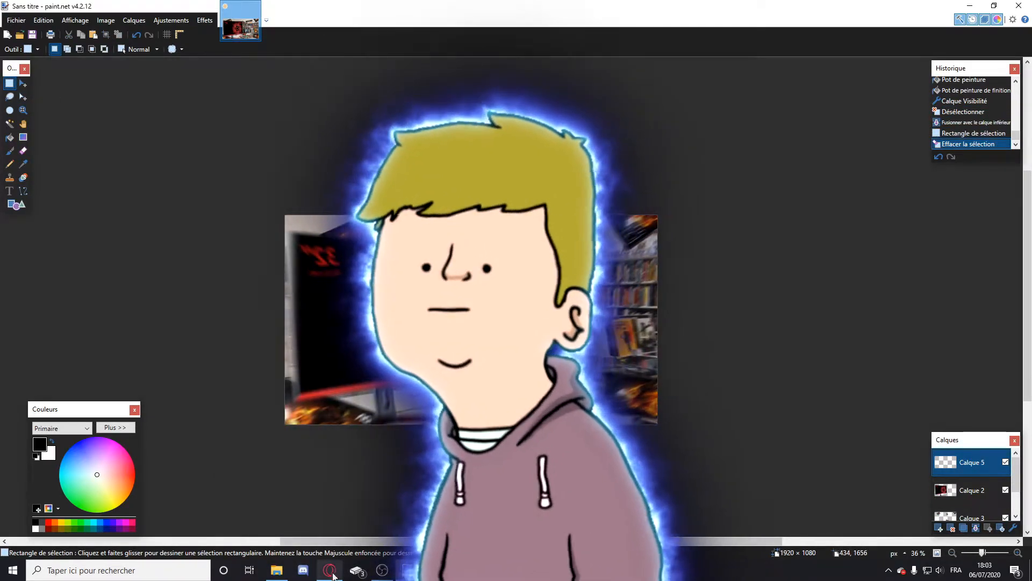
Switch to the web browser and search Google Images for "logo aoc".
click(330, 571)
scroll(178, 301, up, 4)
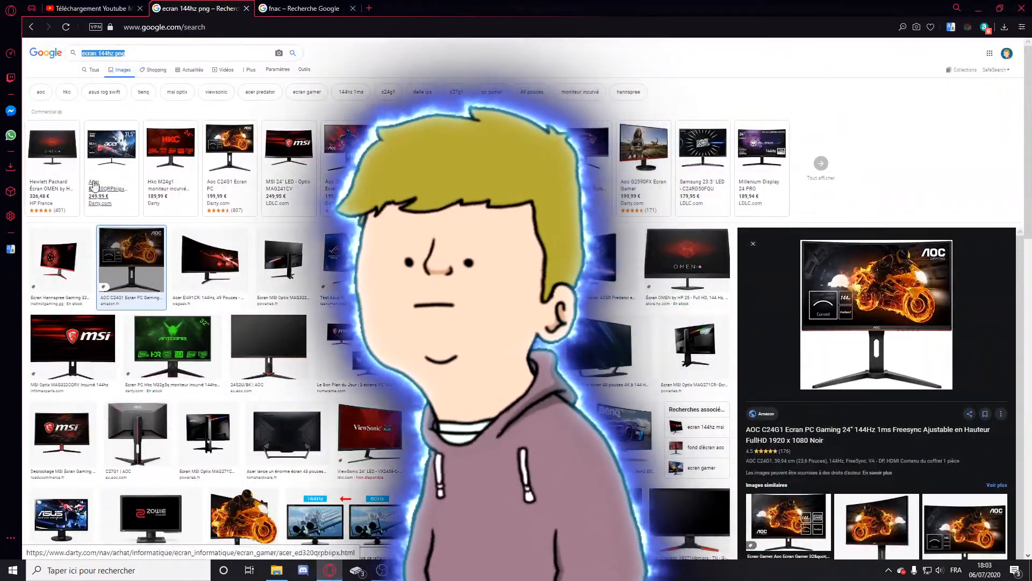
text(logo aoc)
key(Return)
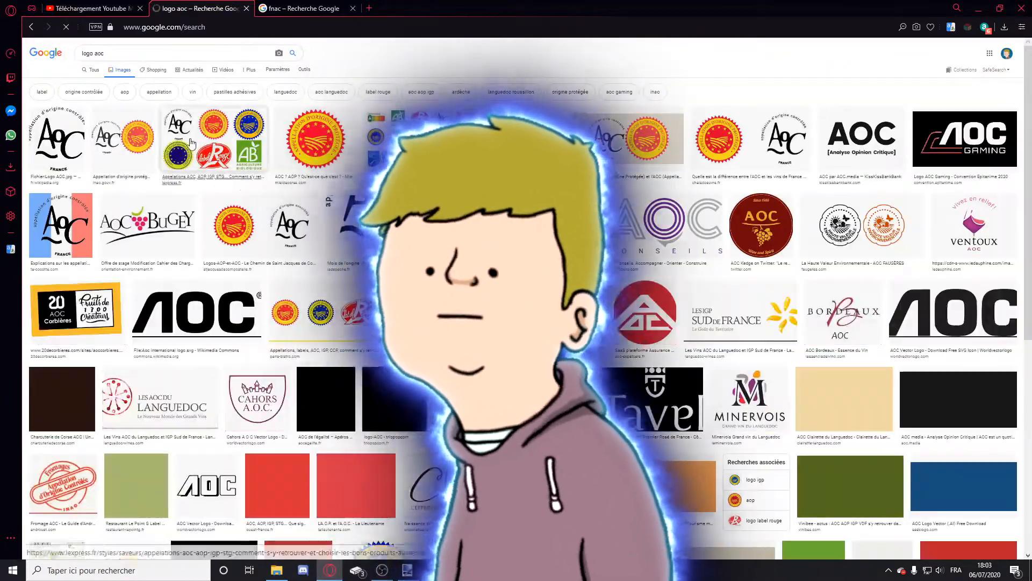
Refine the image search to "logo aoc ecran" and open the preview of the blue AOC logo.
click(183, 53)
text(ecran)
key(Return)
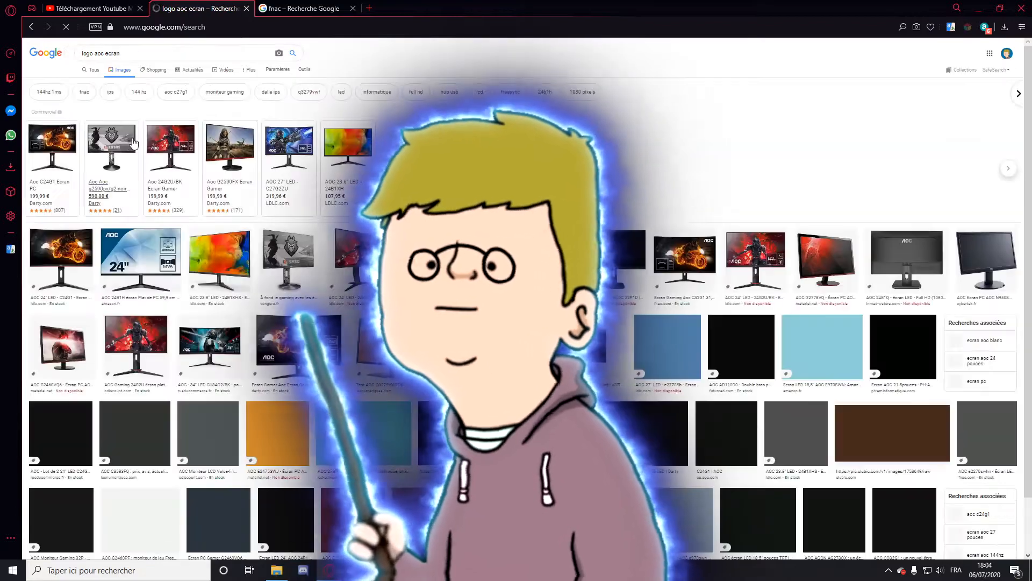
click(530, 259)
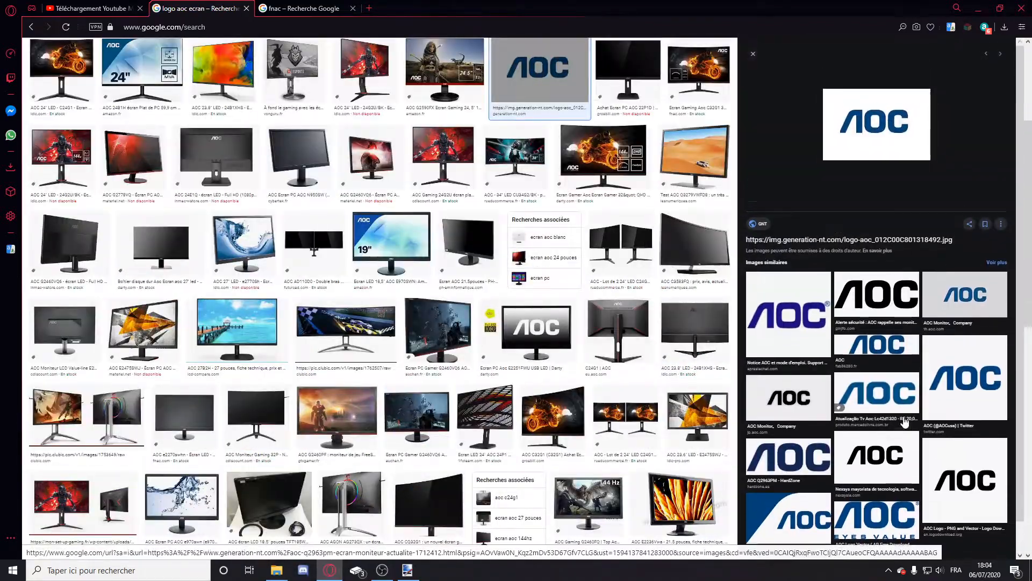
scroll(409, 215, up, 4)
click(185, 54)
key(Return)
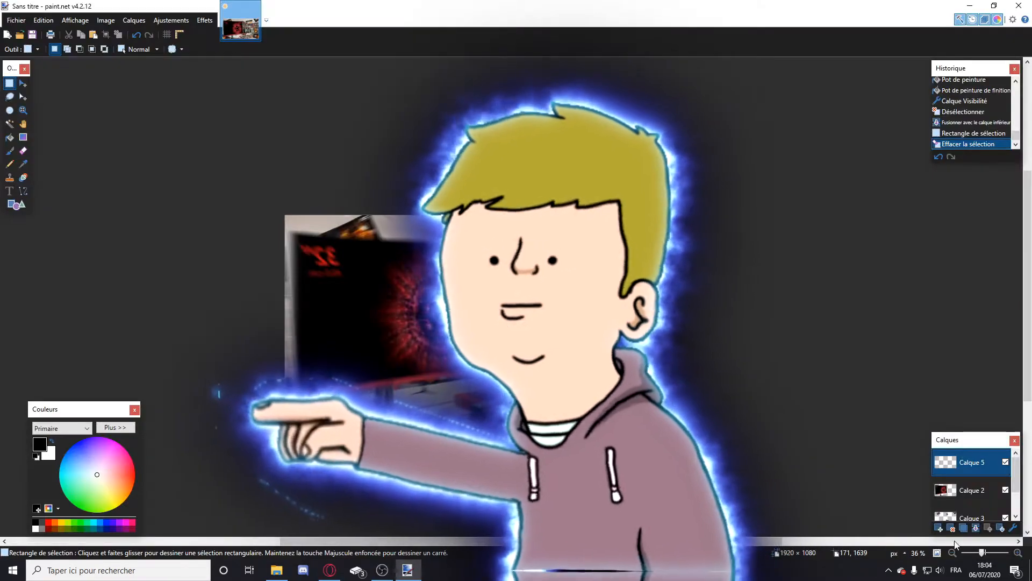
Paste the AOC logo onto Calque 5, then resize and position it over the lower-right corner of the image.
click(939, 528)
click(951, 528)
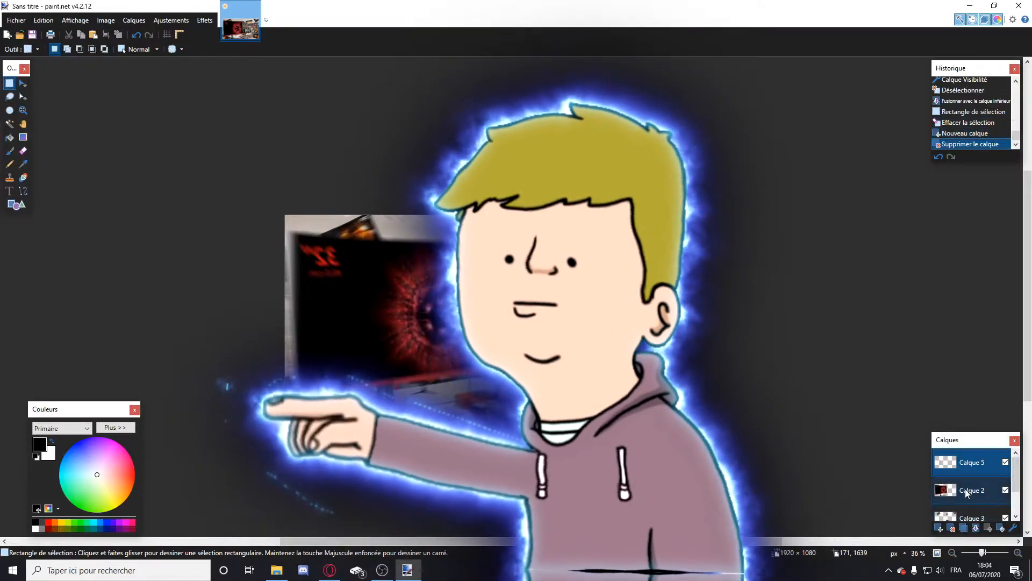
key(ctrl+v)
drag(387, 286, 532, 399)
drag(432, 328, 516, 358)
drag(565, 384, 544, 391)
Isolate the AOC letters from their background with the Magic Wand at 58% tolerance.
click(9, 124)
click(633, 378)
shift+click(634, 379)
scroll(653, 378, up, 5)
scroll(684, 325, down, 6)
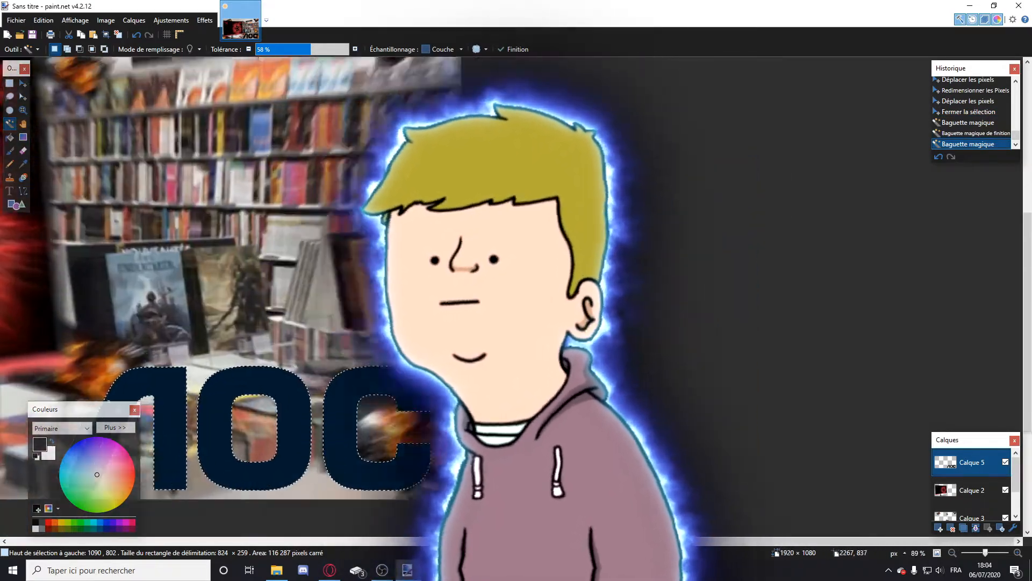
Fill the selected AOC letters with a muted dark blue using the Paint Bucket, then deselect them.
key(f)
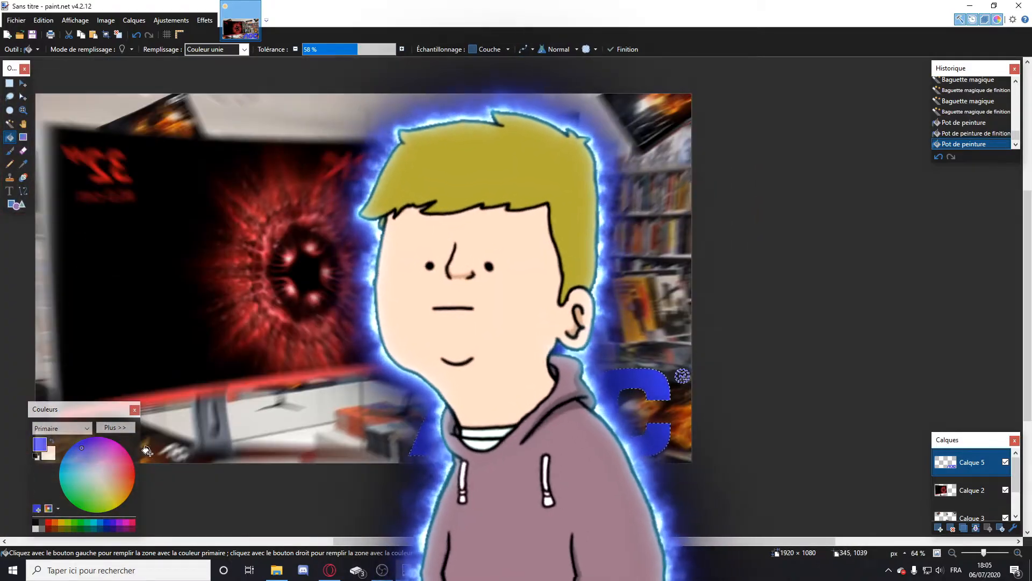
click(115, 428)
drag(182, 438, 180, 438)
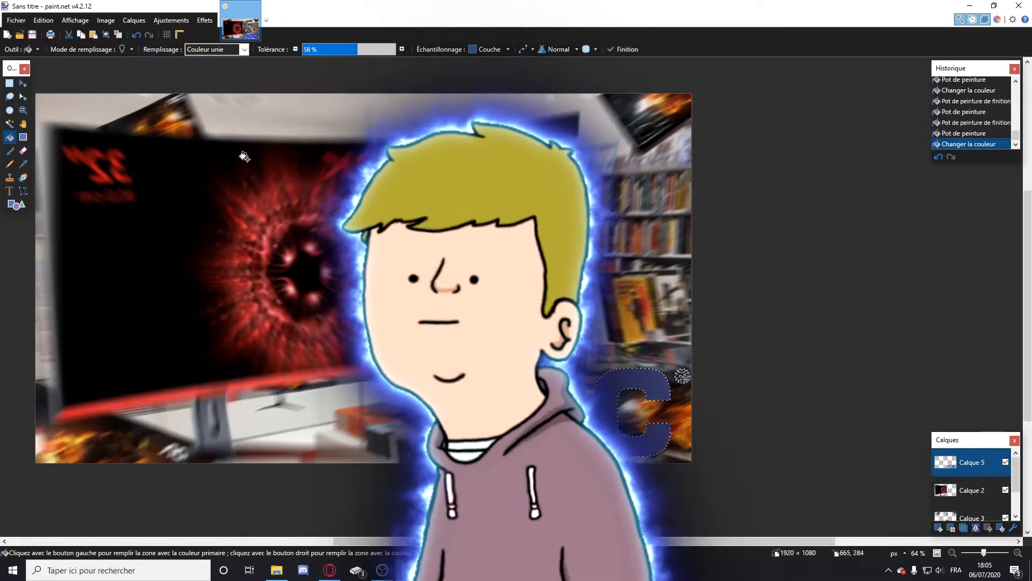
key(s)
scroll(790, 342, down, 2)
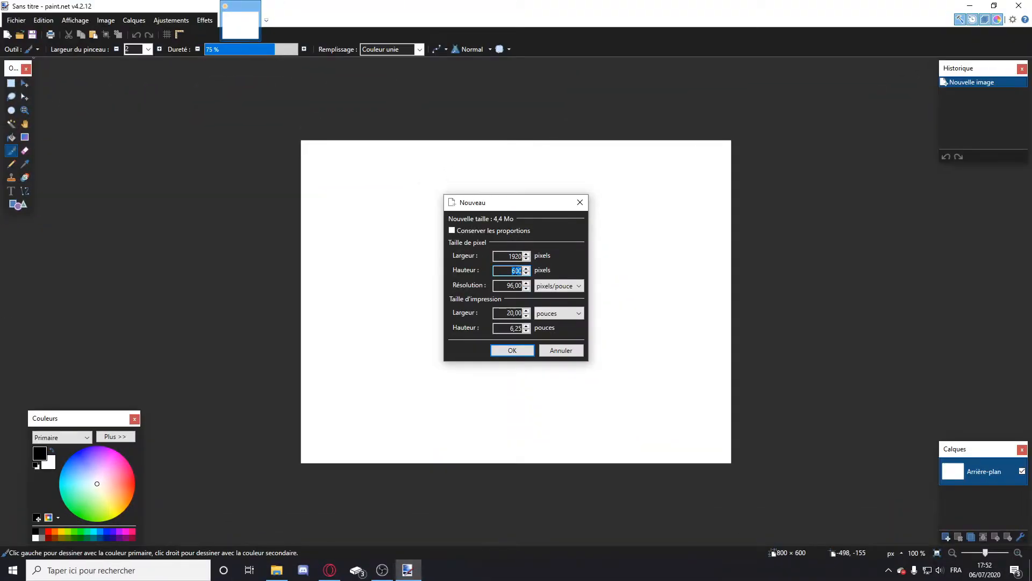
Create a new blank image of 1920 × 1080 pixels.
click(512, 351)
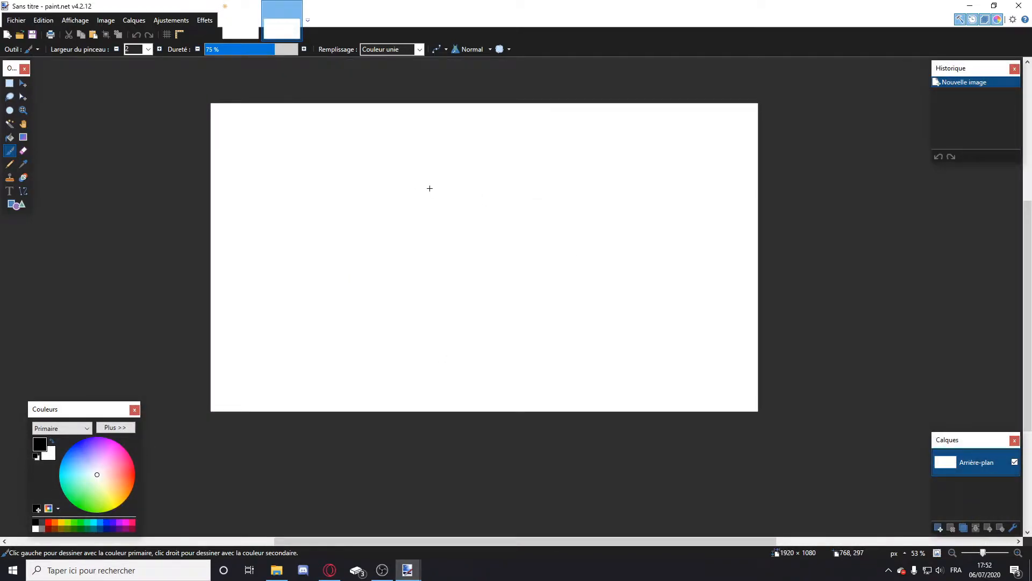
scroll(430, 188, down, 2)
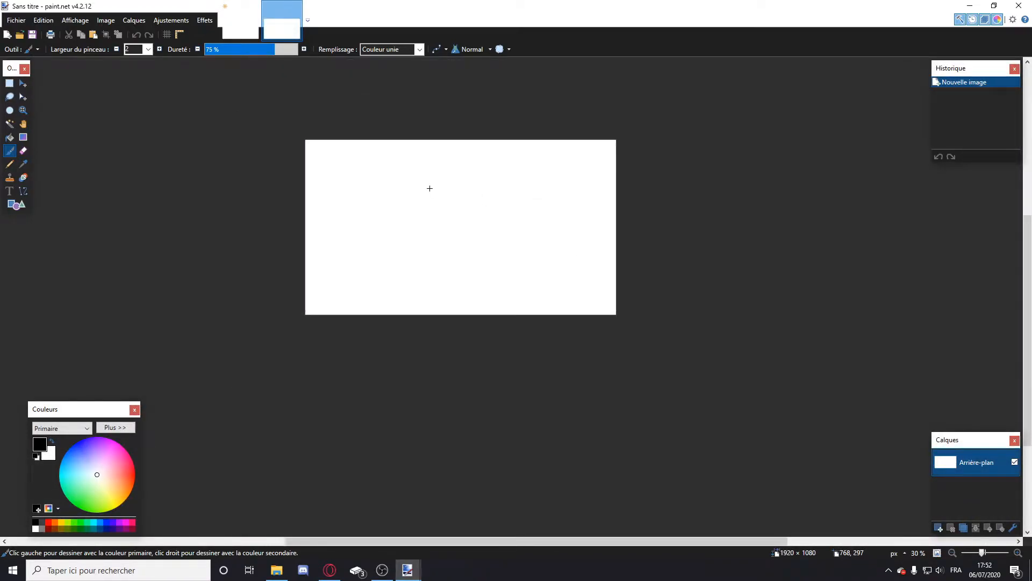
scroll(430, 188, left, 2)
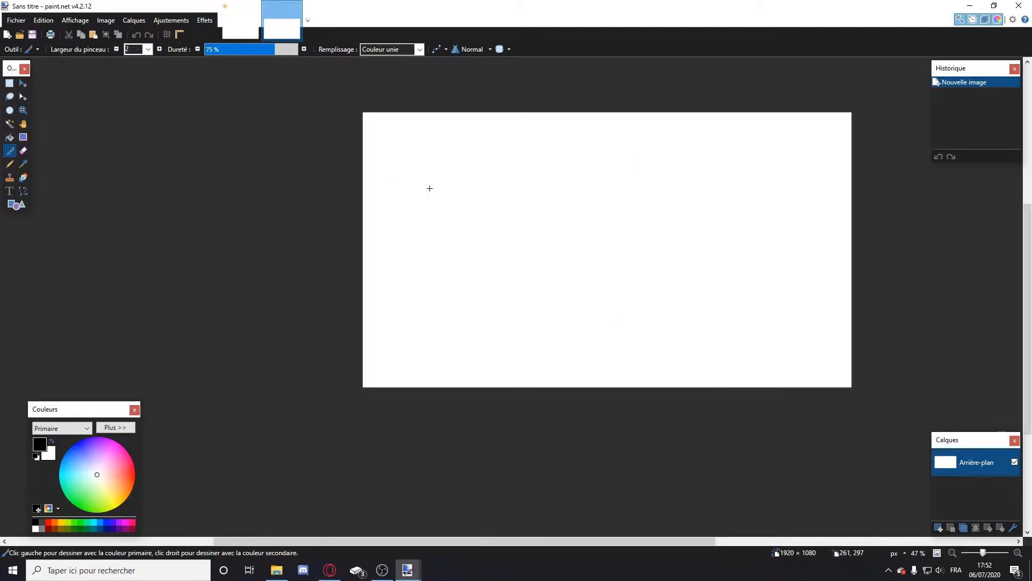
scroll(430, 188, right, 3)
scroll(430, 188, right, 3)
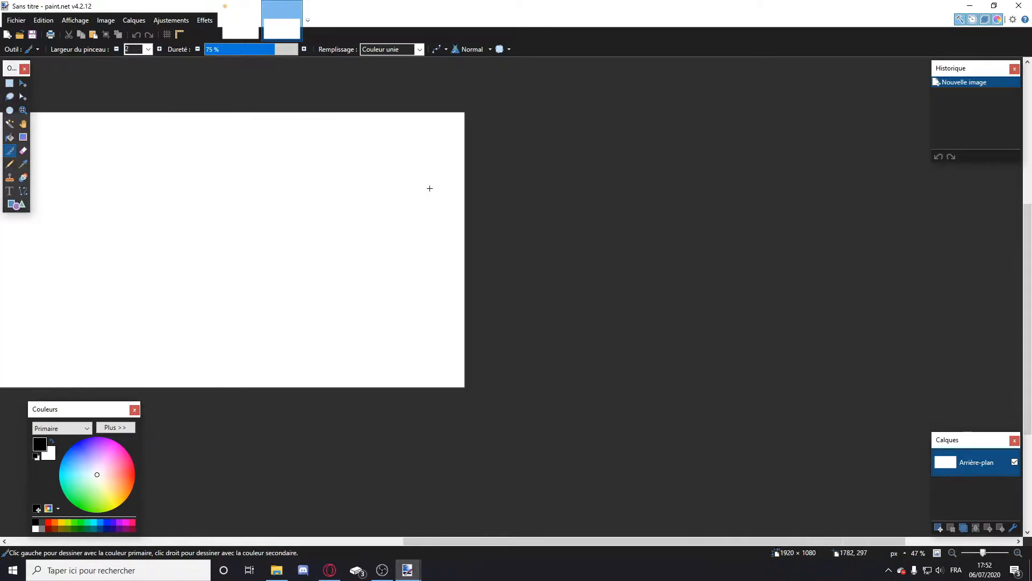
scroll(429, 188, right, 2)
scroll(430, 188, left, 4)
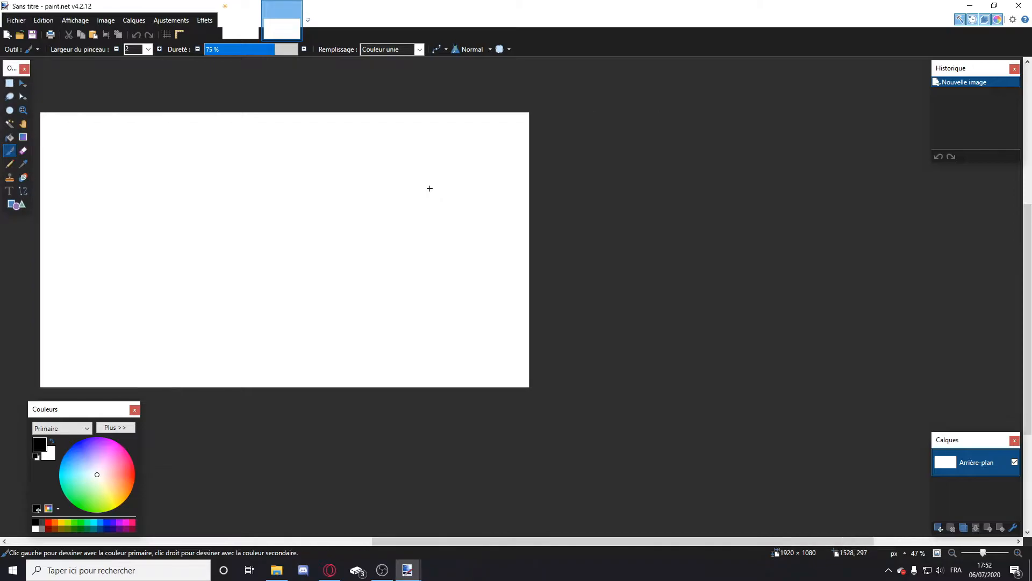
scroll(430, 188, right, 4)
scroll(430, 189, left, 3)
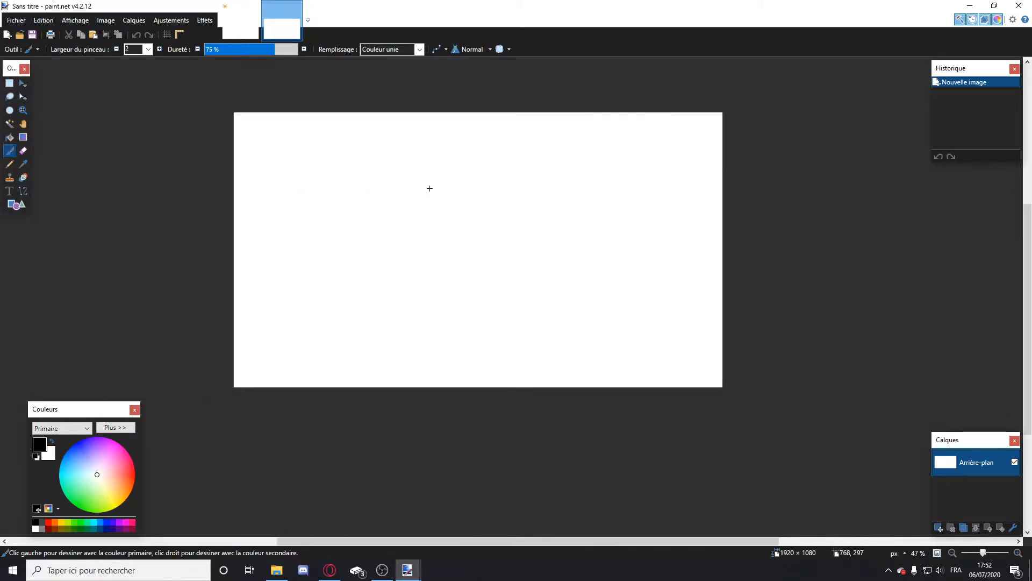
scroll(430, 188, up, 2)
scroll(429, 188, down, 1)
scroll(430, 188, up, 1)
scroll(429, 188, down, 3)
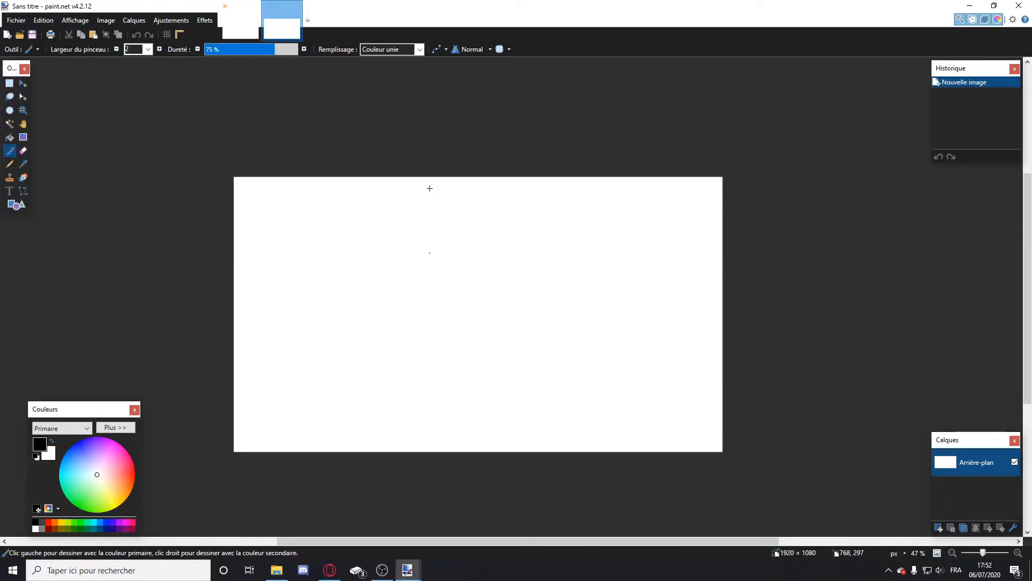
scroll(430, 188, up, 1)
scroll(429, 188, down, 2)
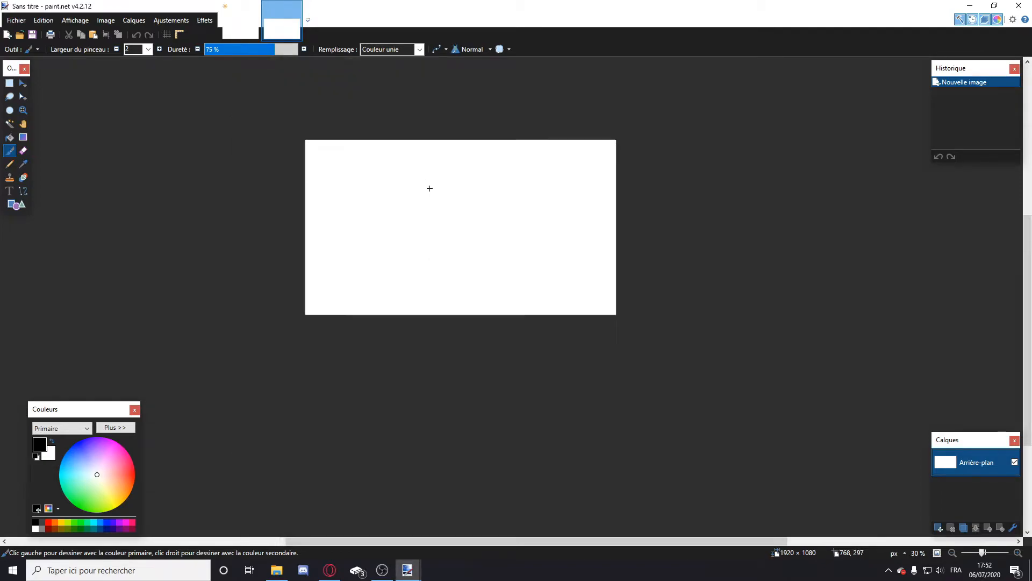
scroll(430, 188, left, 1)
scroll(490, 191, up, 1)
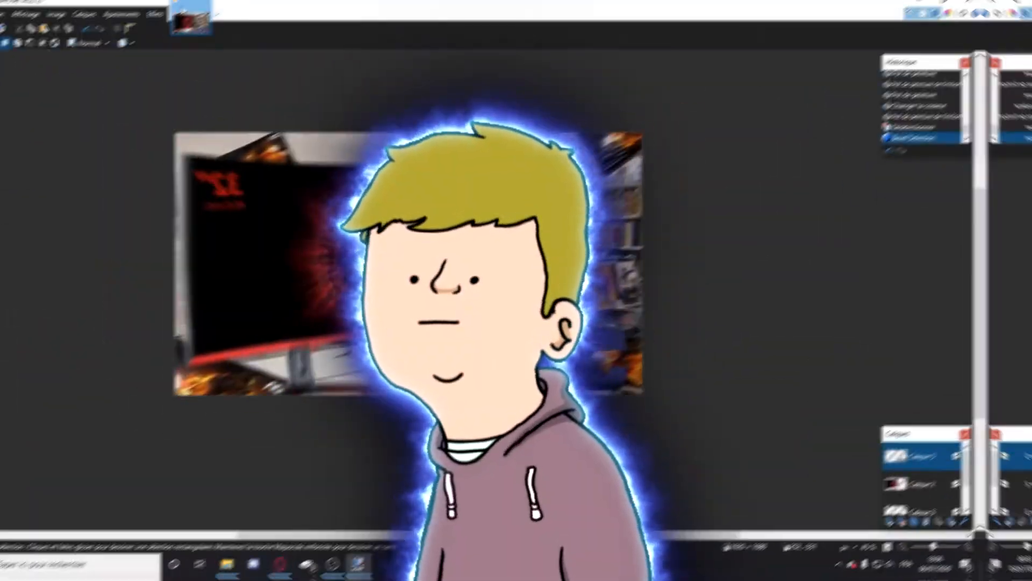
Apply the Feather effect to the AOC logo on Calque 5.
click(204, 20)
mouse_move(230, 179)
click(350, 180)
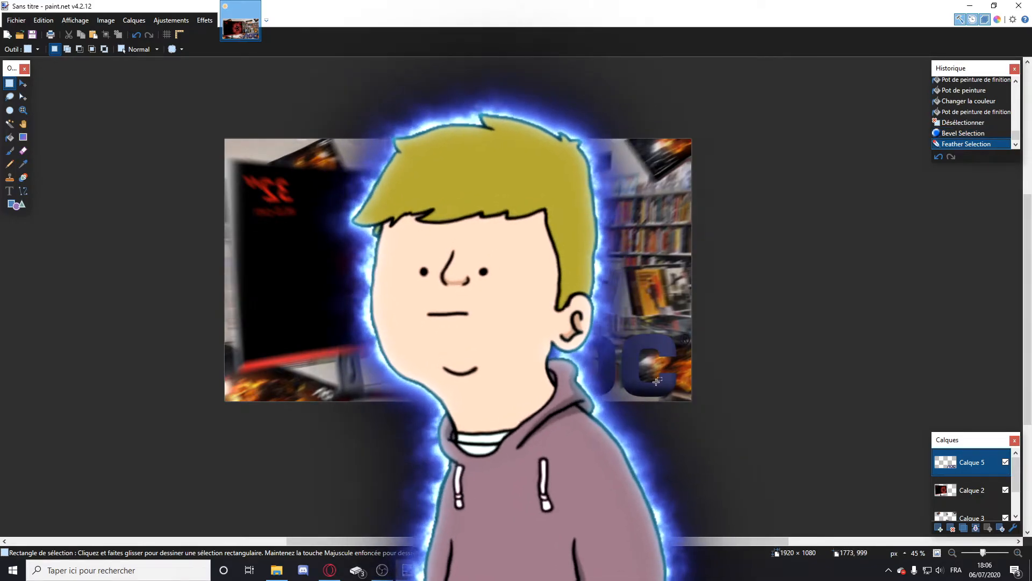
Try a black Outline Object effect with width 100 and softness 254 on the AOC logo, and undo it.
click(207, 22)
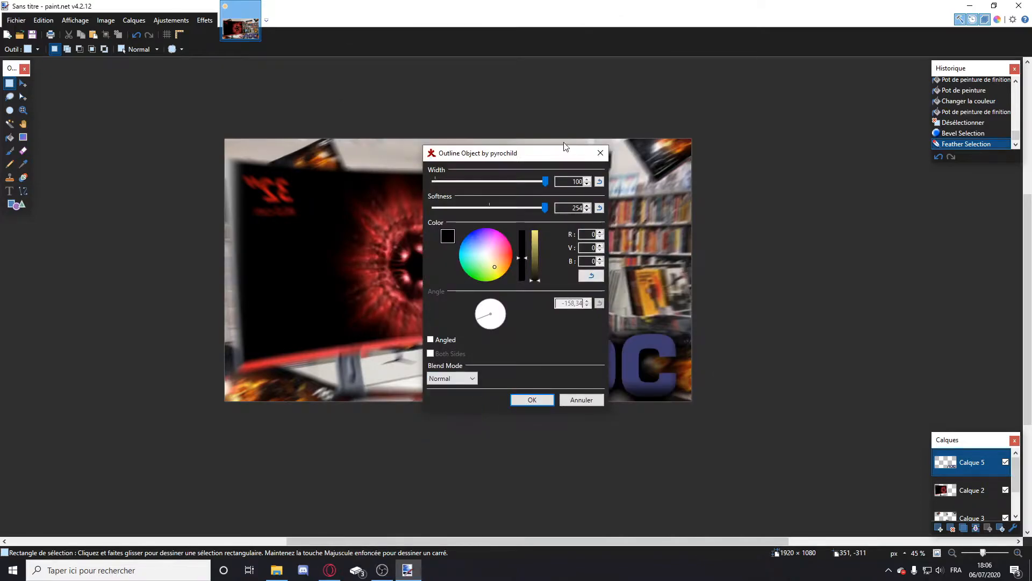
drag(559, 153, 196, 137)
click(173, 385)
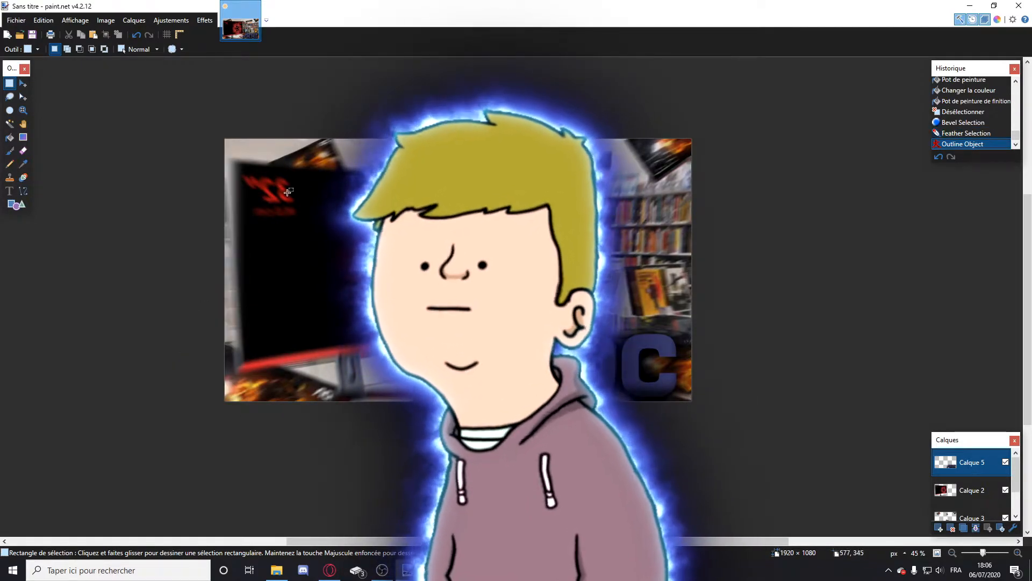
key(ctrl+z)
Apply a black Outline Object effect to the AOC logo with width 100 and softness 254.
click(204, 21)
click(205, 22)
click(205, 21)
click(344, 122)
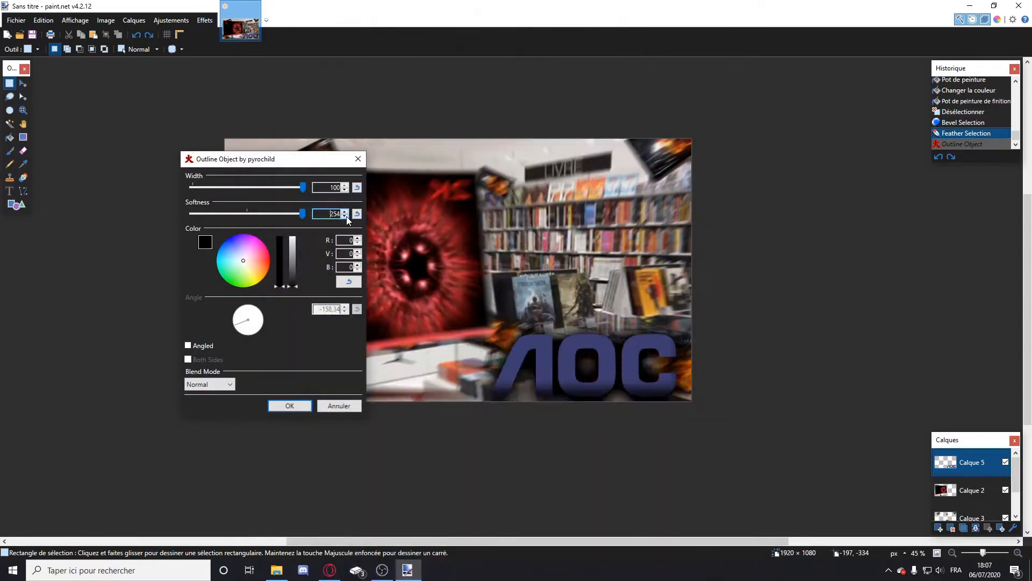
mouse_move(289, 159)
mouse_down()
mouse_move(60, 192)
mouse_move(126, 167)
mouse_up()
click(127, 415)
drag(811, 295, 468, 425)
click(23, 84)
click(12, 83)
click(483, 225)
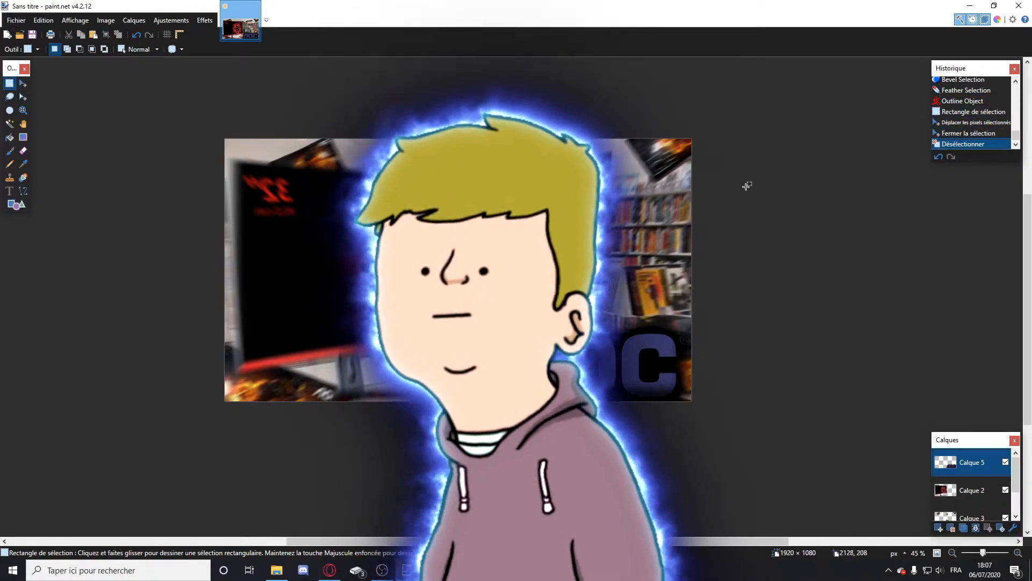
drag(465, 316, 718, 422)
click(23, 83)
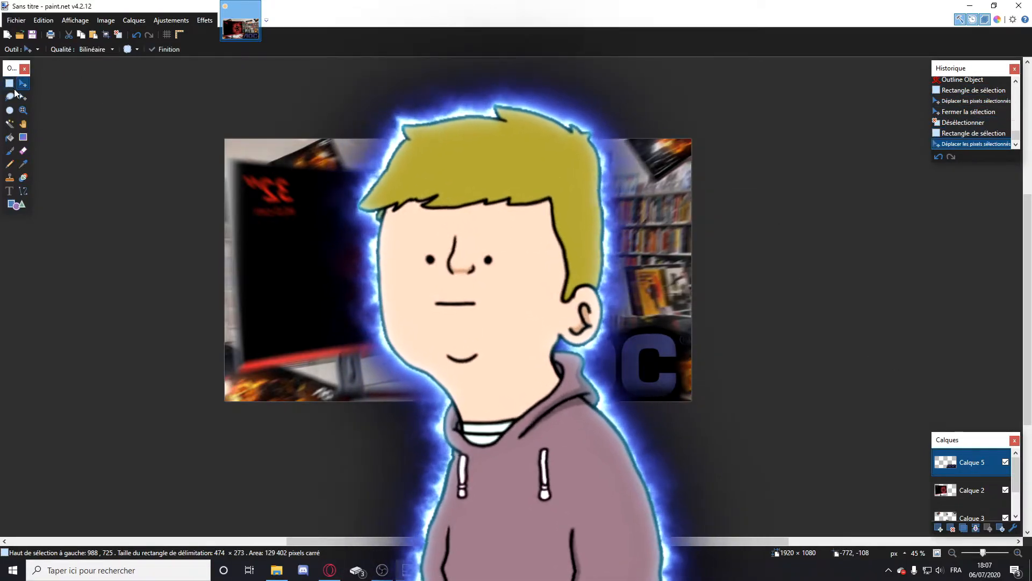
click(9, 83)
click(50, 85)
click(24, 83)
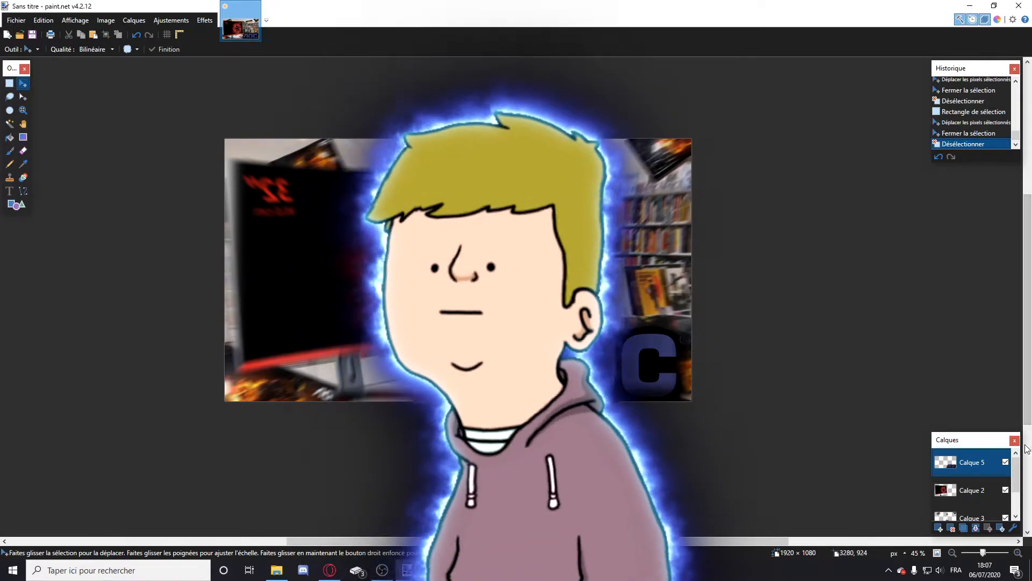
Merge all the layers down into the background layer Arrière-plan.
click(976, 527)
click(976, 527)
click(976, 527)
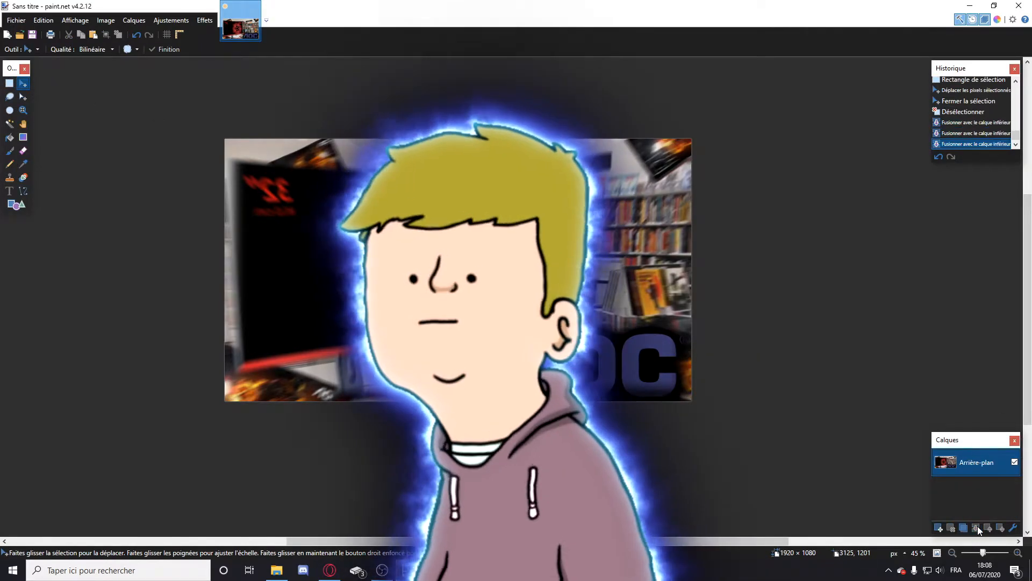
click(205, 20)
mouse_move(268, 115)
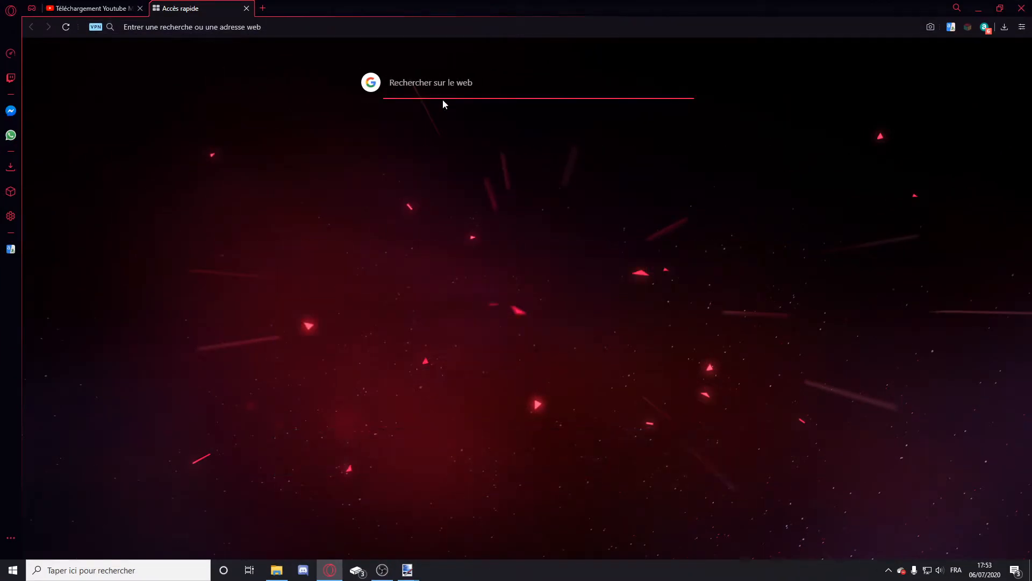
Search the web for "ecran 144hz" and show the image results.
text(ecran 144)
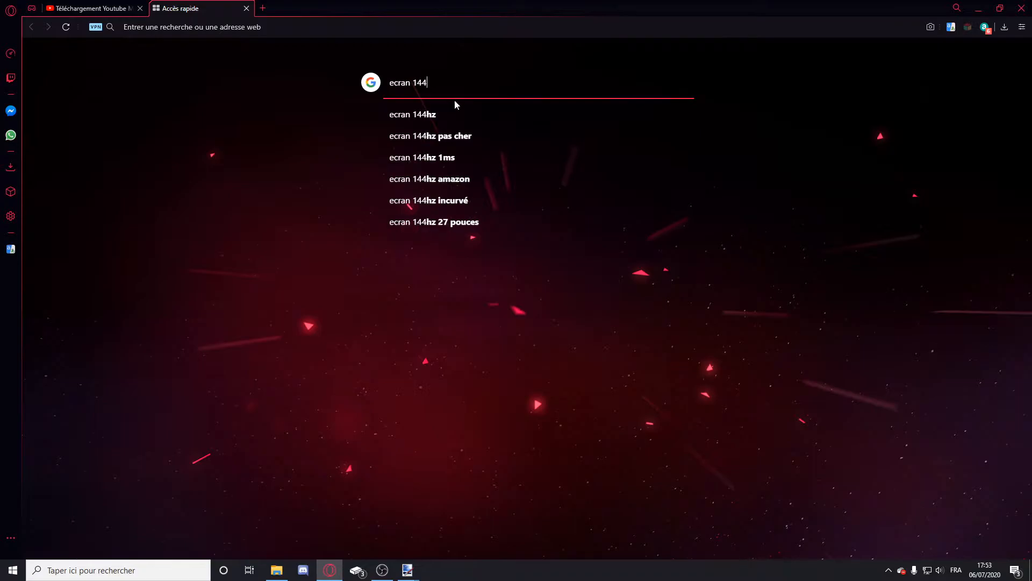
click(454, 110)
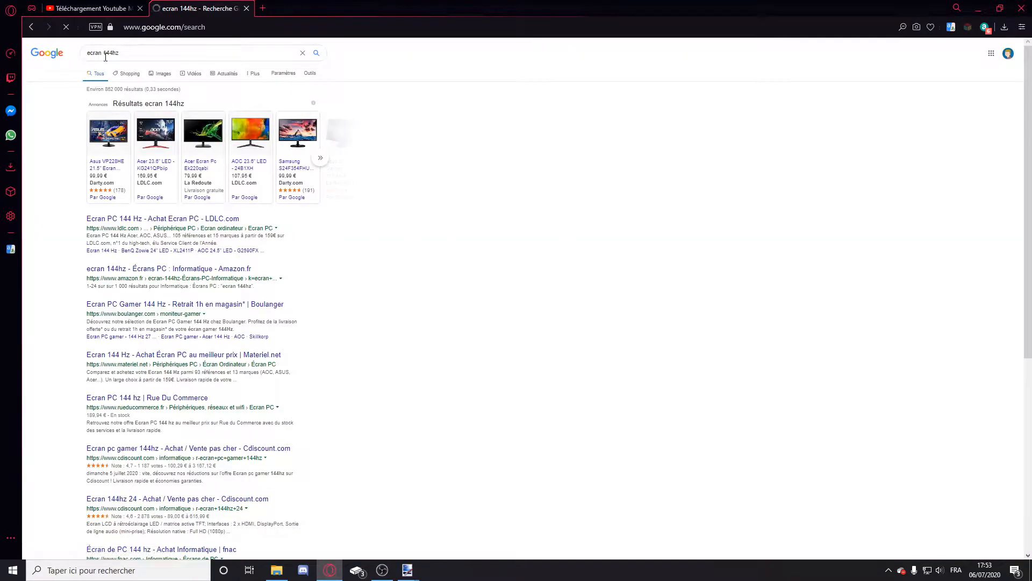
click(160, 73)
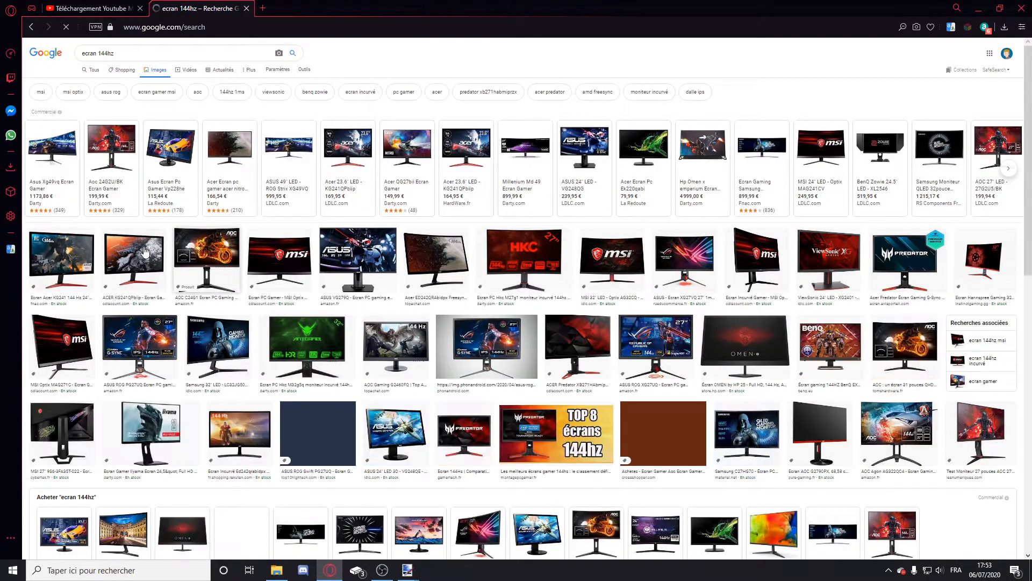
In a separate browser tab of "fnac" image results, open the Fnac de Douai store interior photo and copy the image.
click(263, 9)
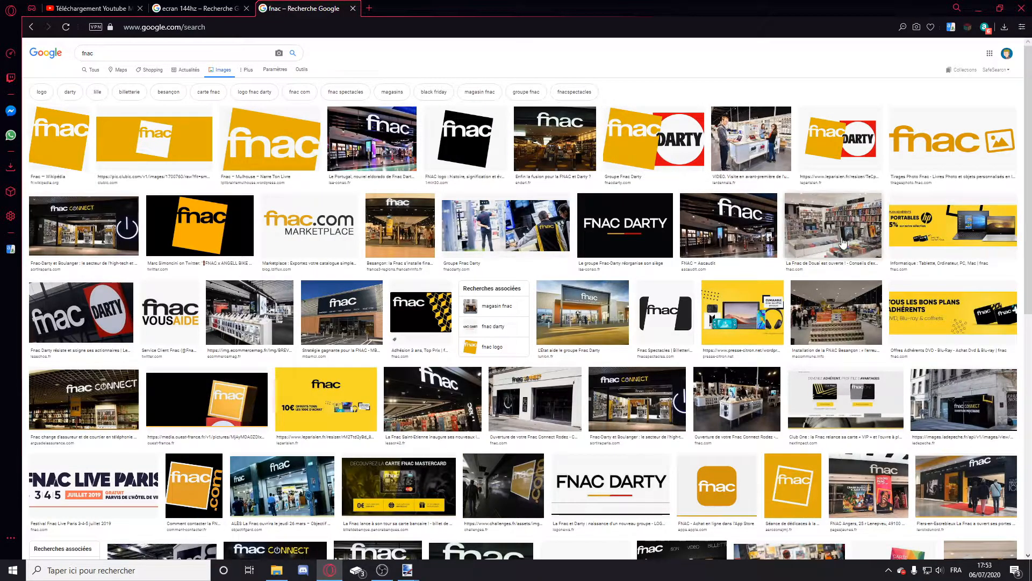
click(843, 243)
right_click(866, 147)
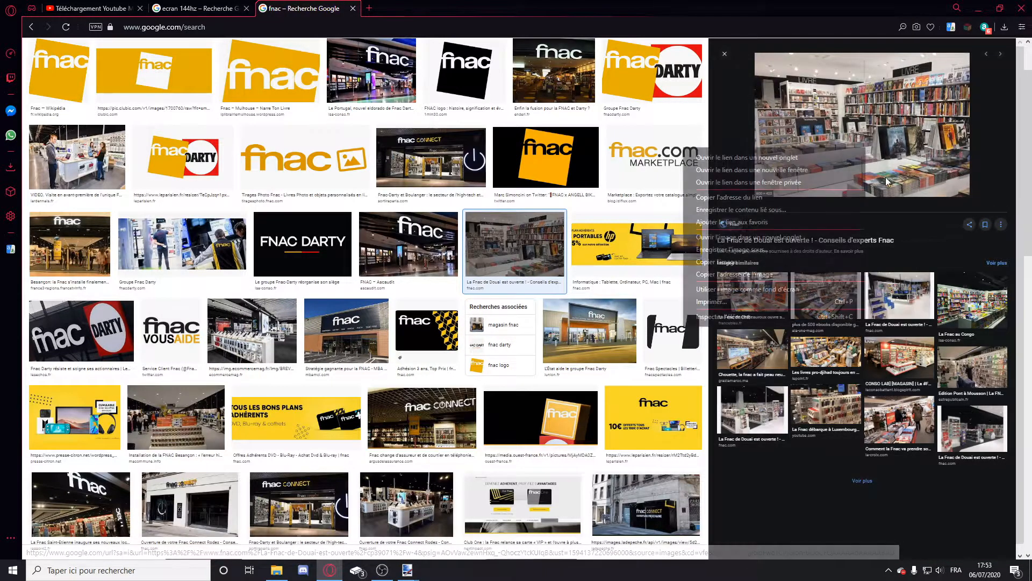
click(747, 260)
mouse_move(407, 569)
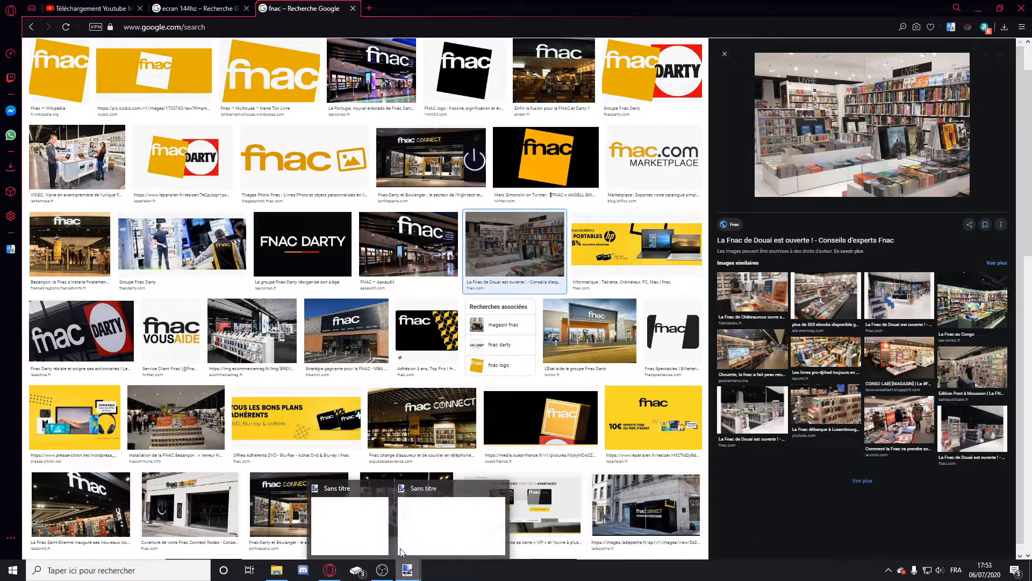
Switch back to paint.net and close the blank 800 × 600 image without saving it.
click(422, 517)
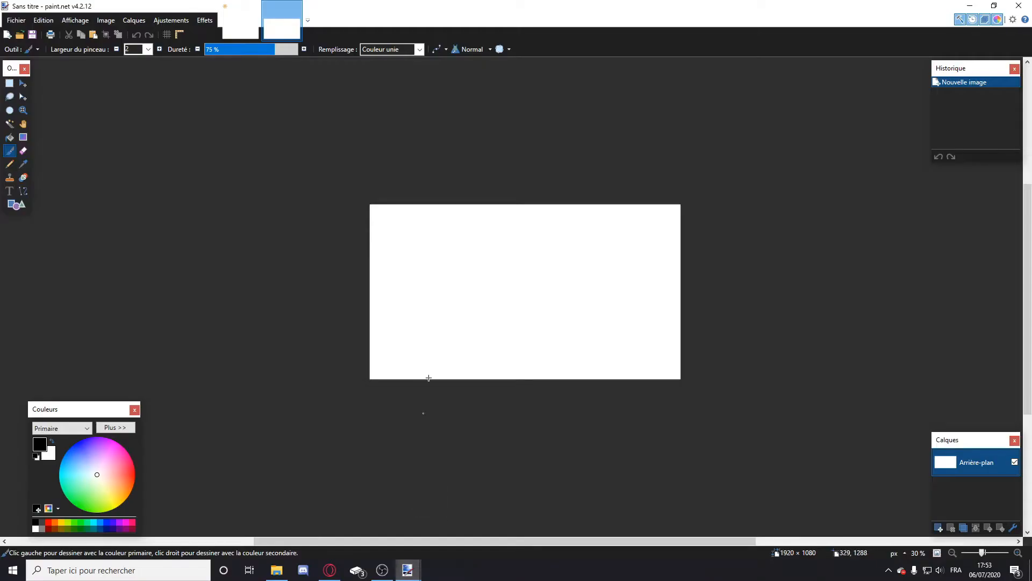
click(242, 12)
click(255, 8)
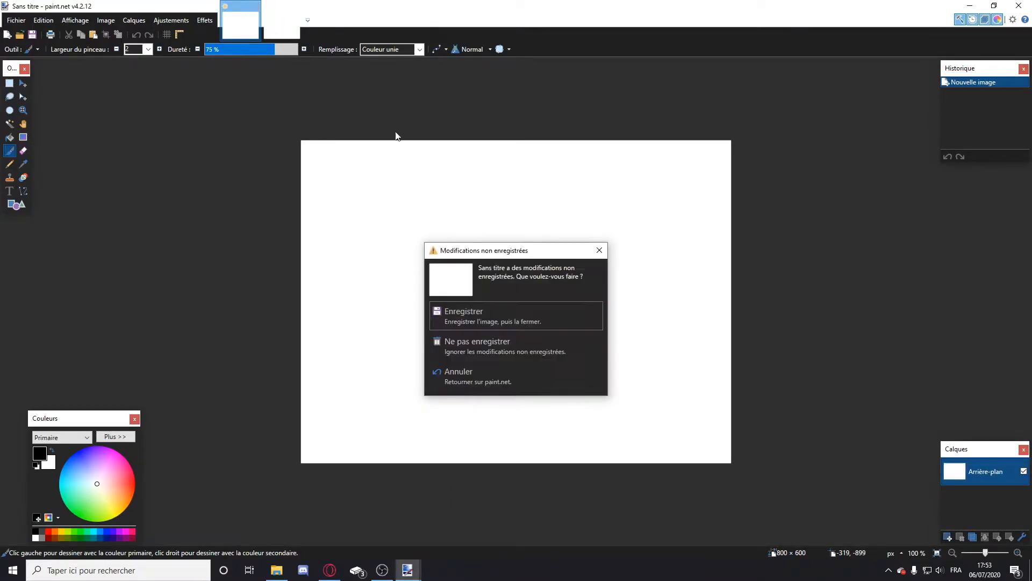
click(478, 342)
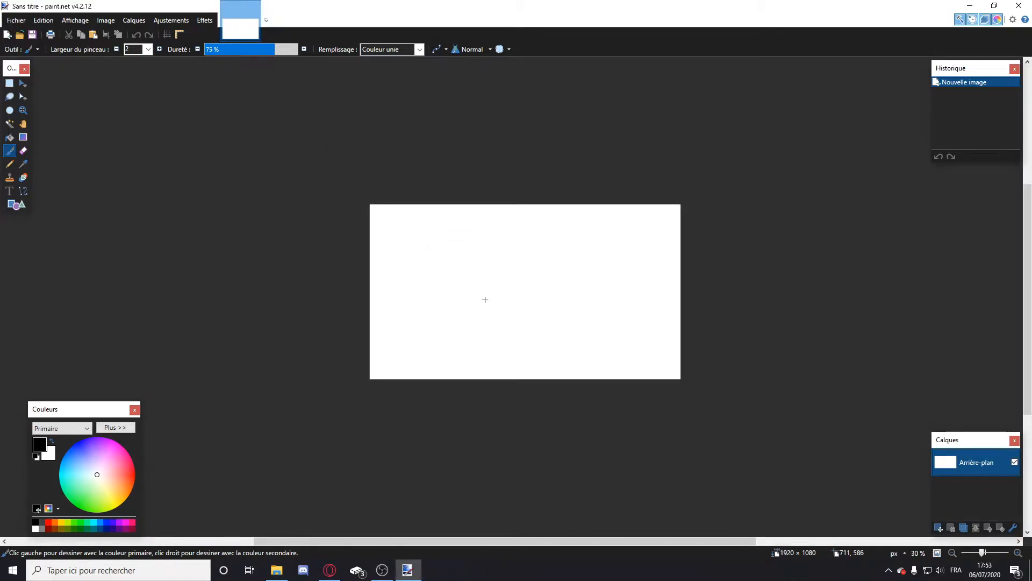
Paste the copied store photo, stretch it to fill the 1920 × 1080 canvas, and deselect it.
key(ctrl+v)
drag(467, 270, 681, 384)
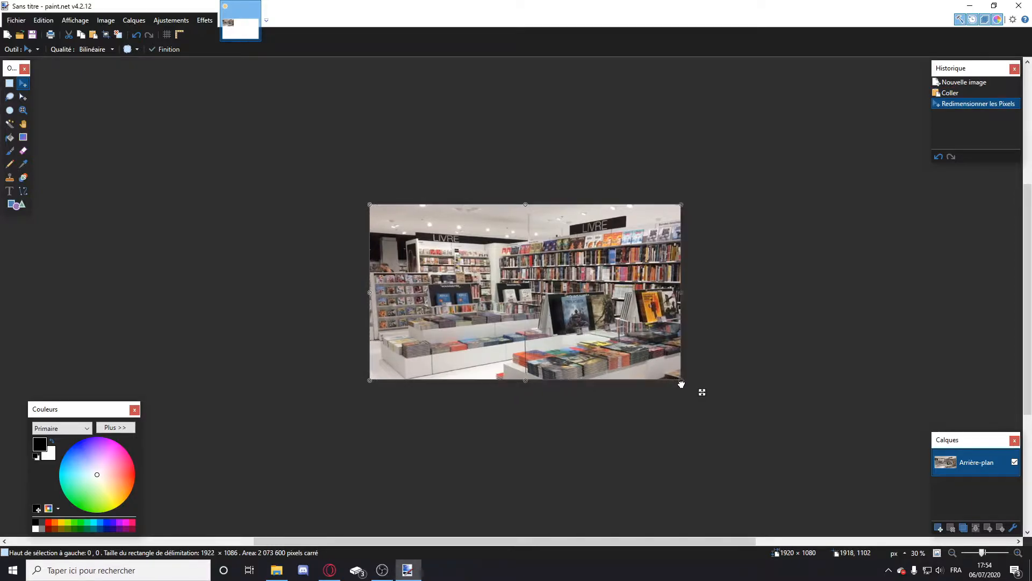
click(8, 84)
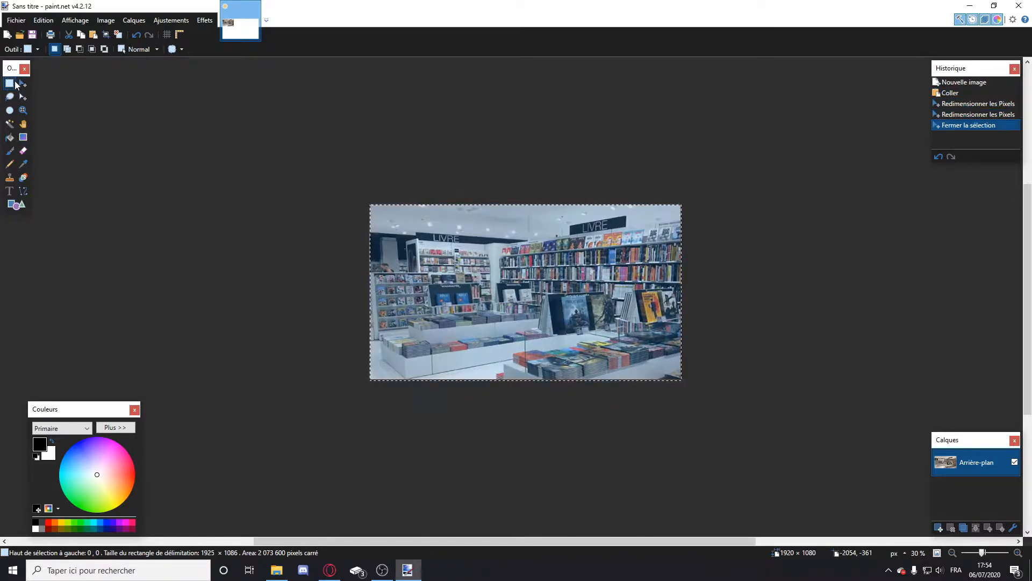
click(74, 90)
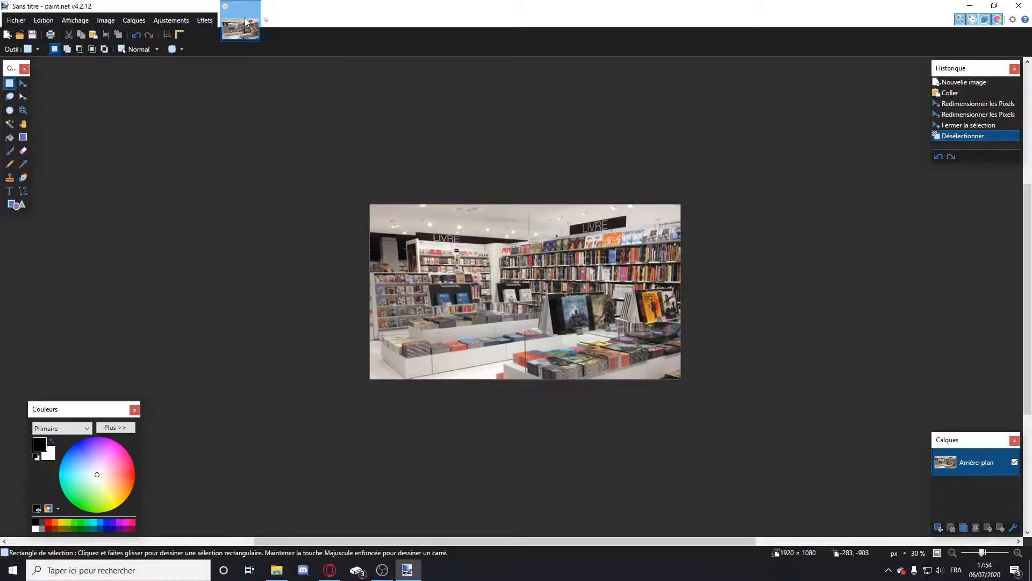
Apply a Zoom Blur of 10 centred at about 0.40, 0.26 to the store photo and add a new layer.
click(203, 21)
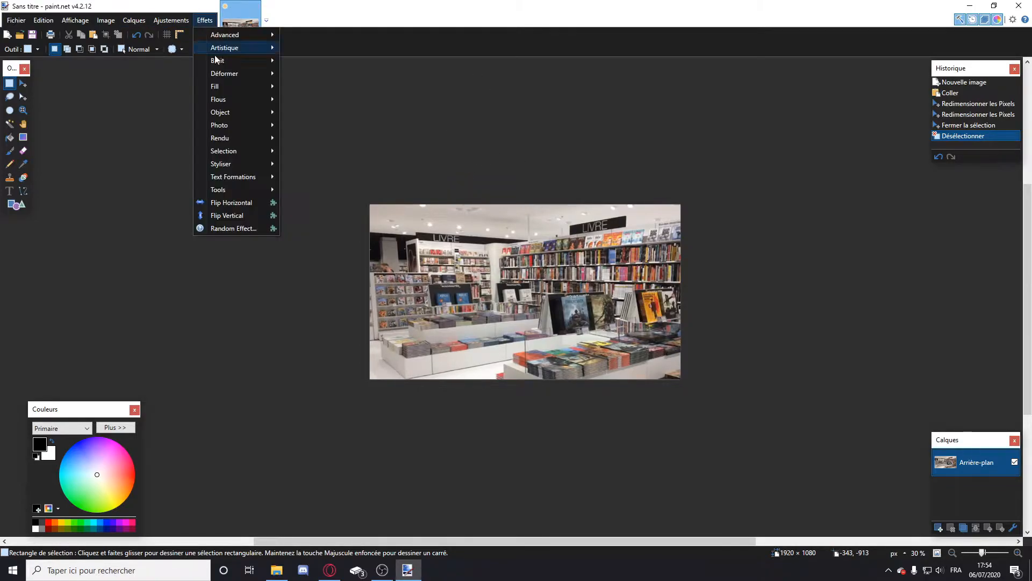
mouse_move(232, 101)
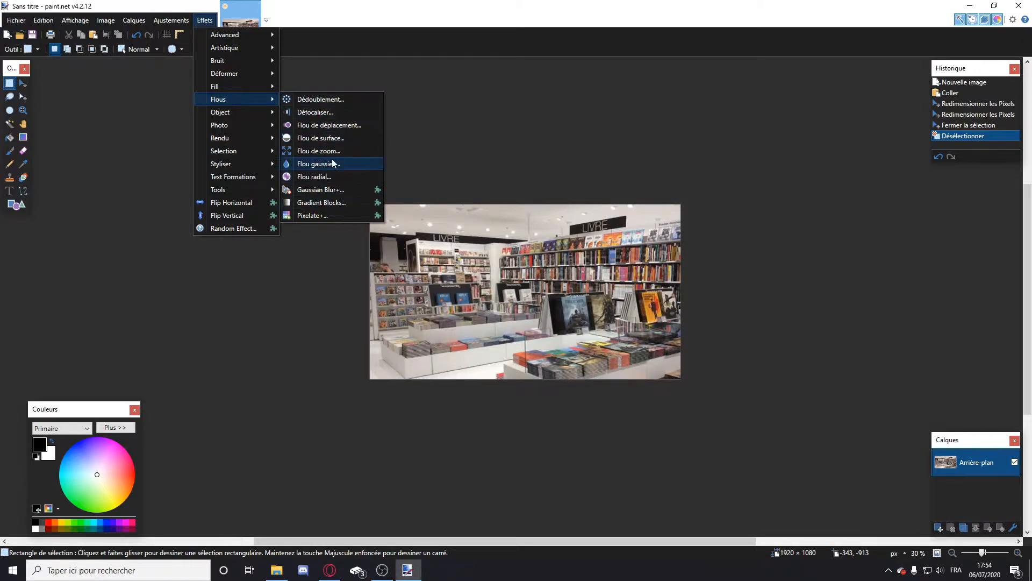
click(317, 153)
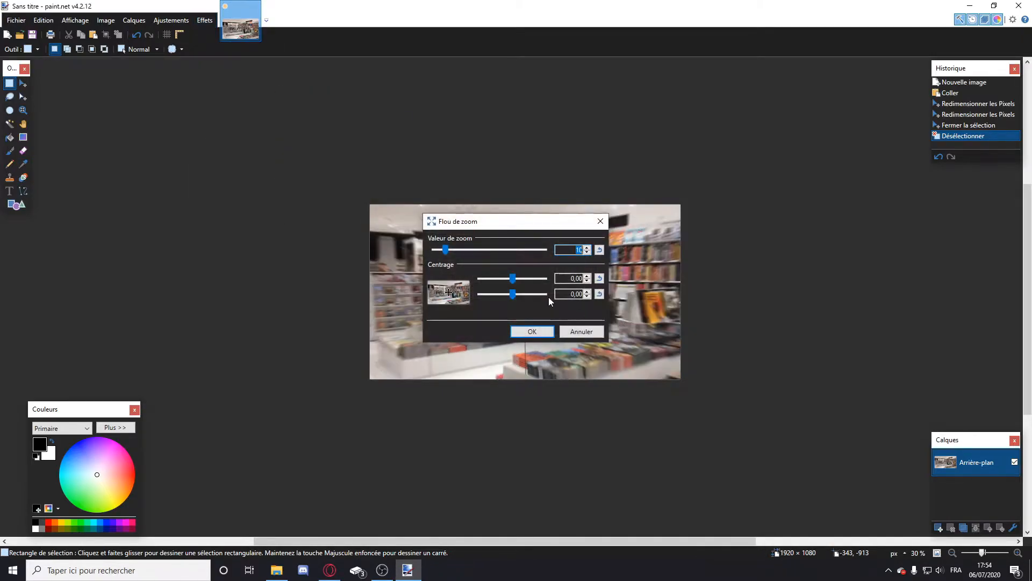
drag(505, 230, 773, 187)
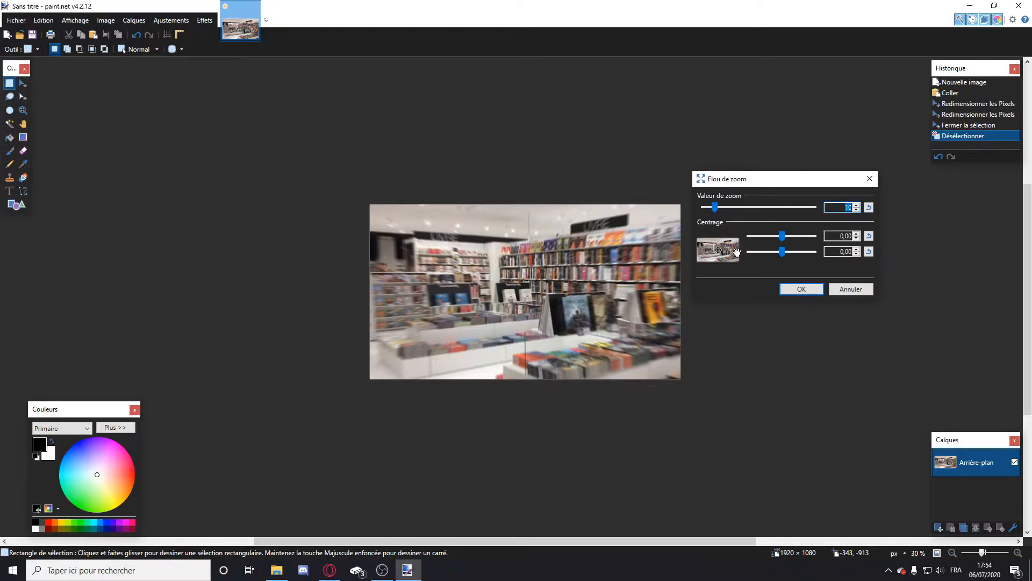
mouse_move(717, 250)
mouse_down()
mouse_move(705, 257)
mouse_move(727, 252)
mouse_up()
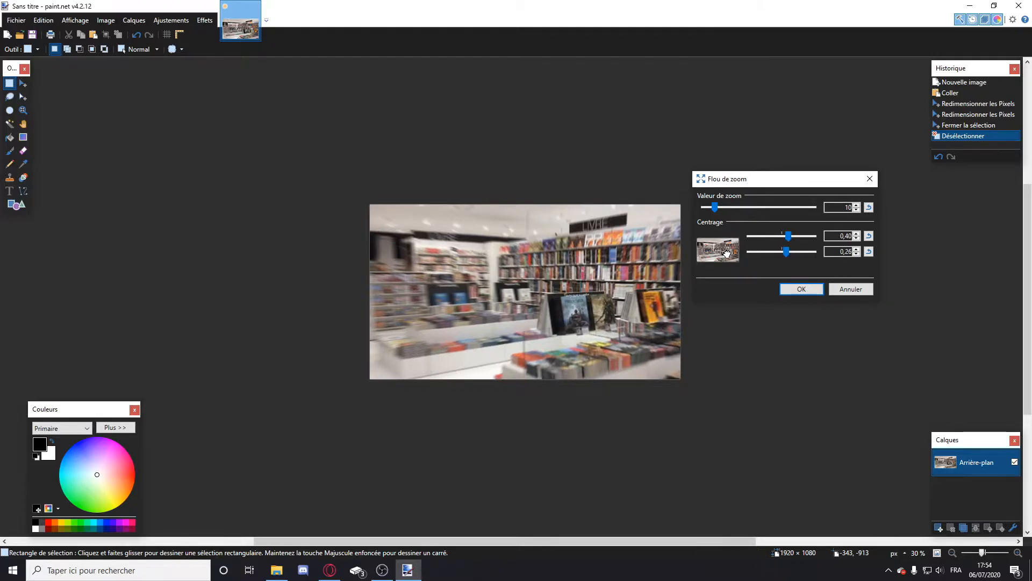
click(801, 290)
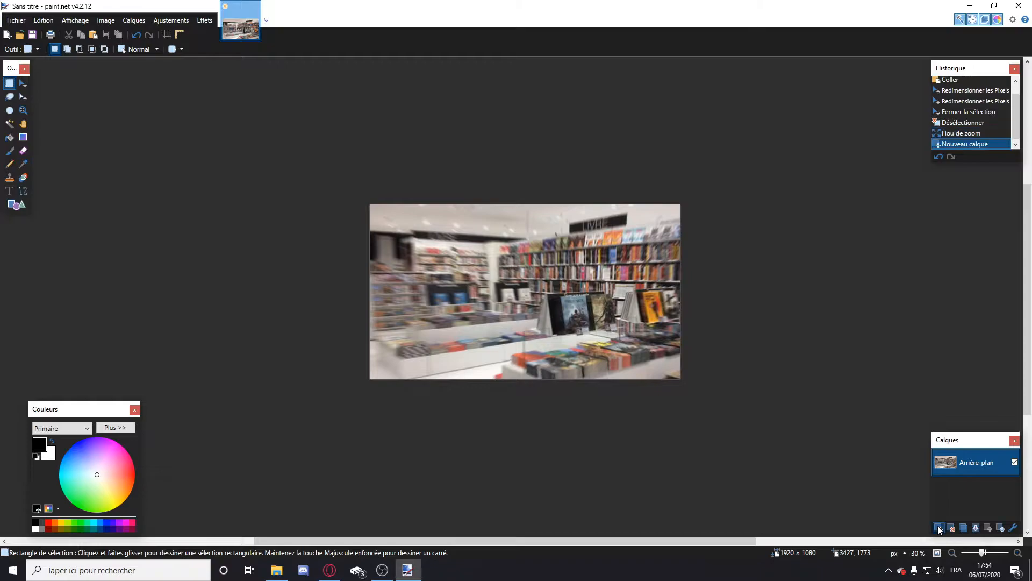
Switch to the browser and show the "ecran 144hz" image results.
click(330, 570)
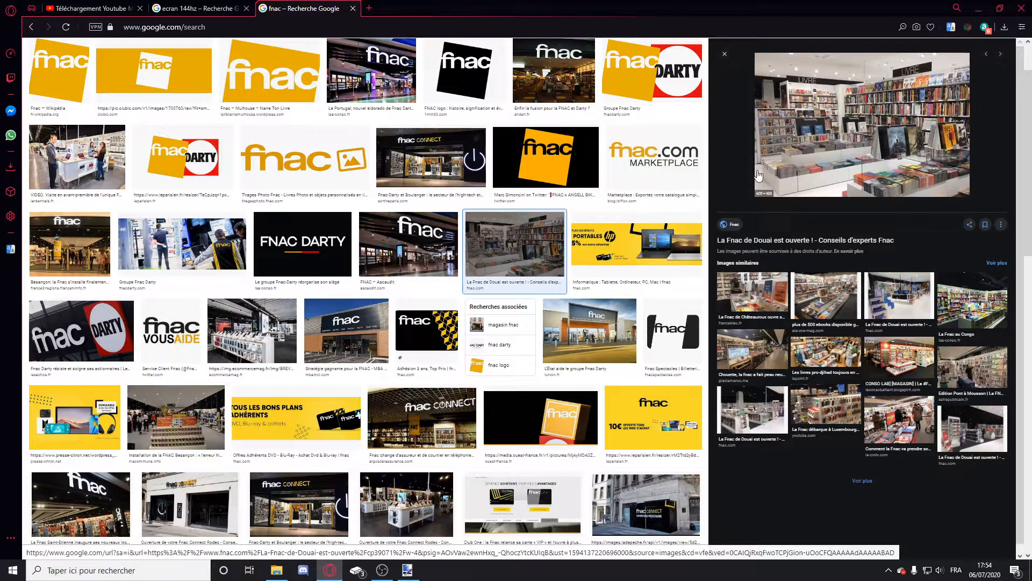
click(200, 8)
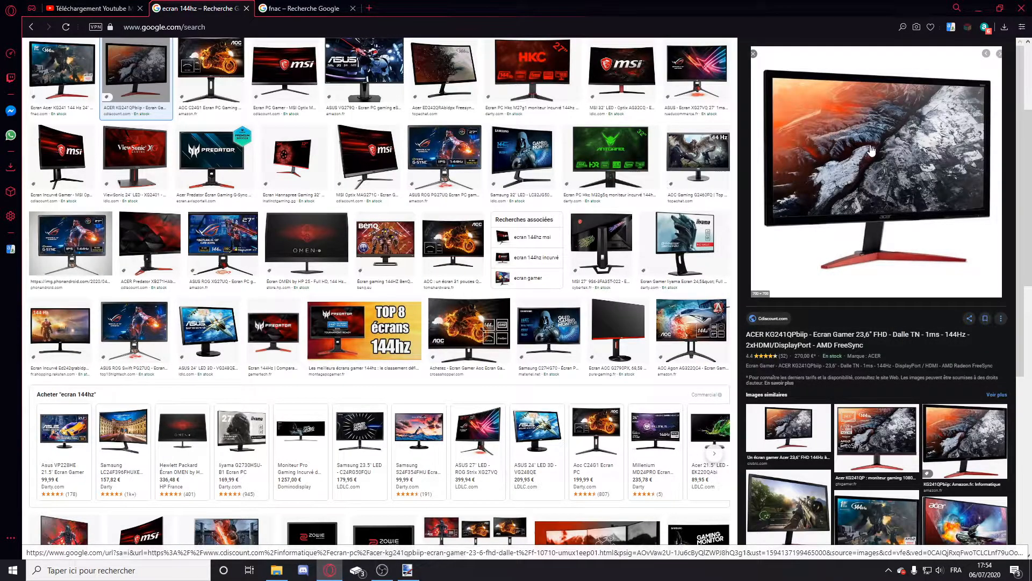
right_click(872, 151)
click(693, 127)
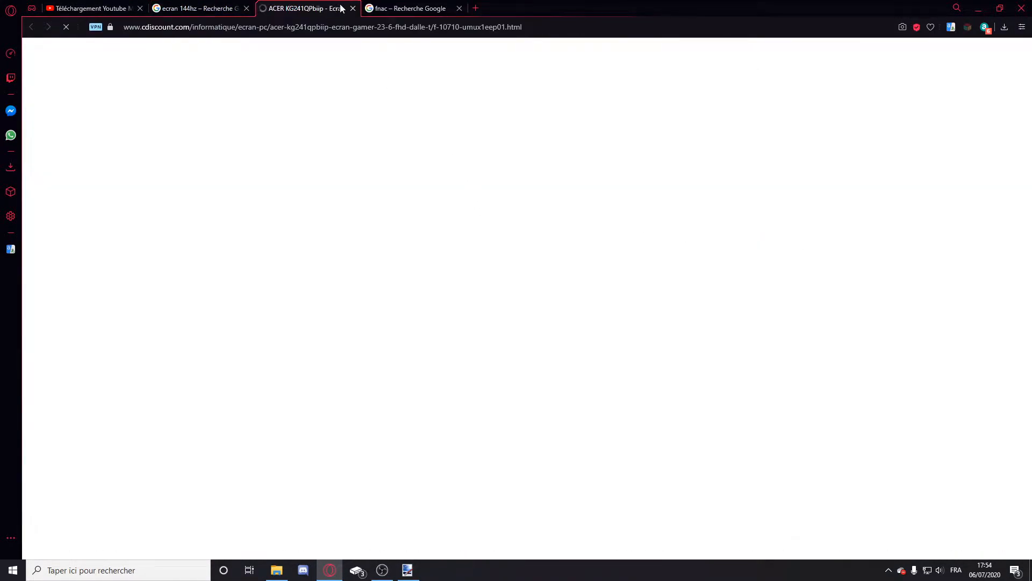
click(353, 9)
Search the images for "ecran 144hz png" and copy the picture of the Hannspree Gaming 32" monitor.
click(169, 55)
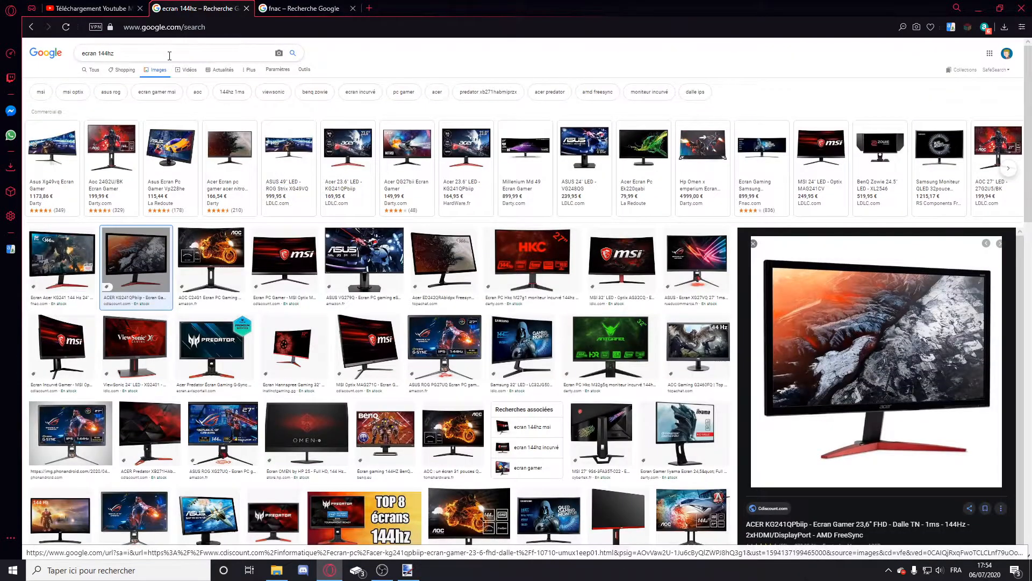
text(png)
key(Return)
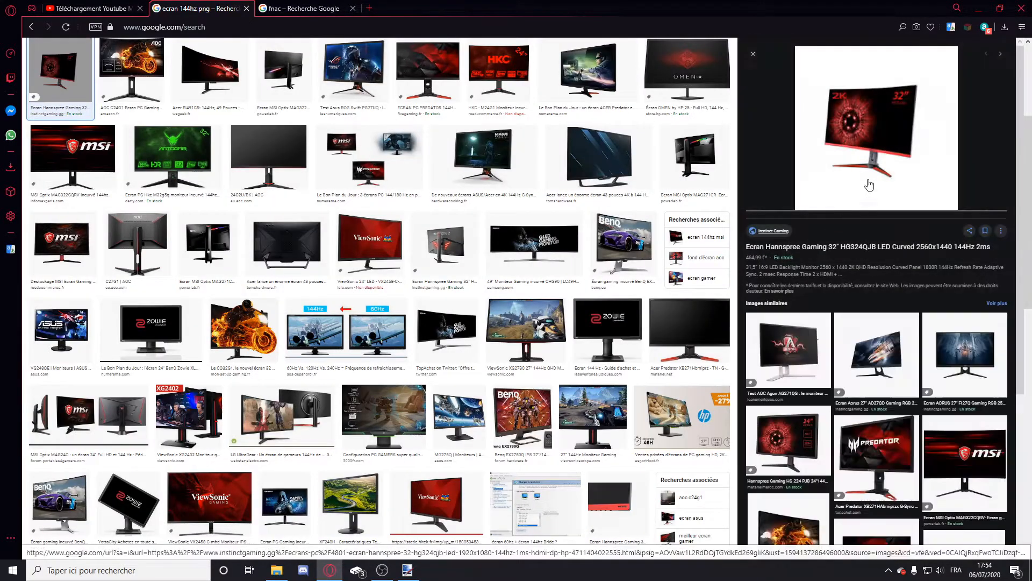
right_click(885, 147)
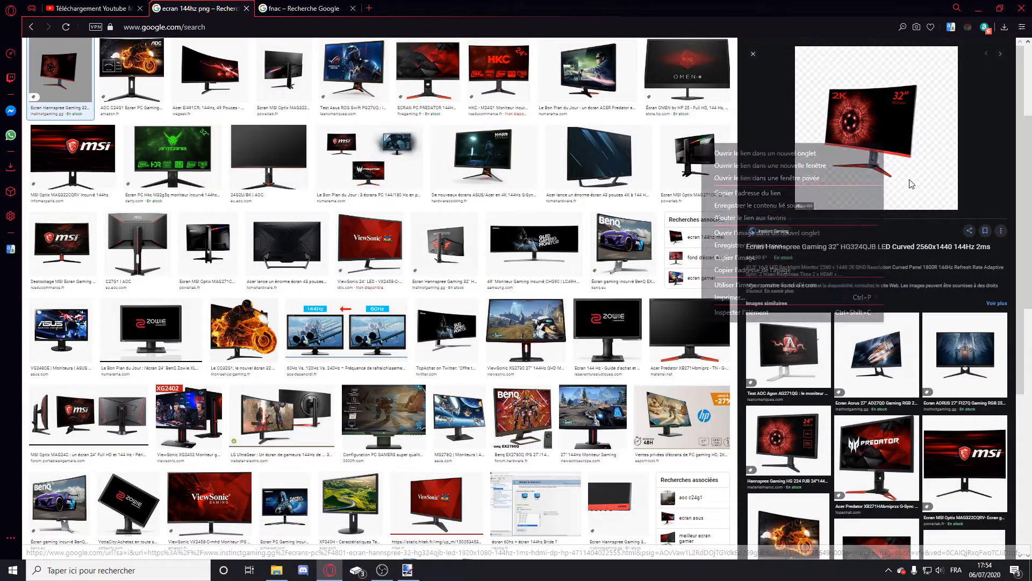
click(767, 258)
In paint.net, paste the monitor onto Calque 2, enlarge it to about 737 × 737 px in the right half of the canvas, and deselect it.
click(408, 570)
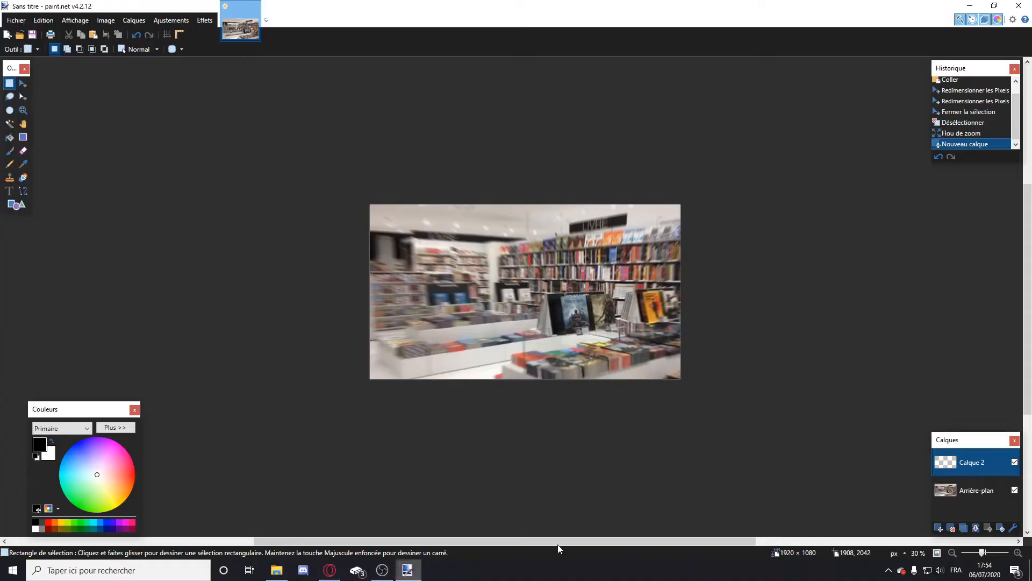
key(ctrl+v)
drag(421, 233, 596, 320)
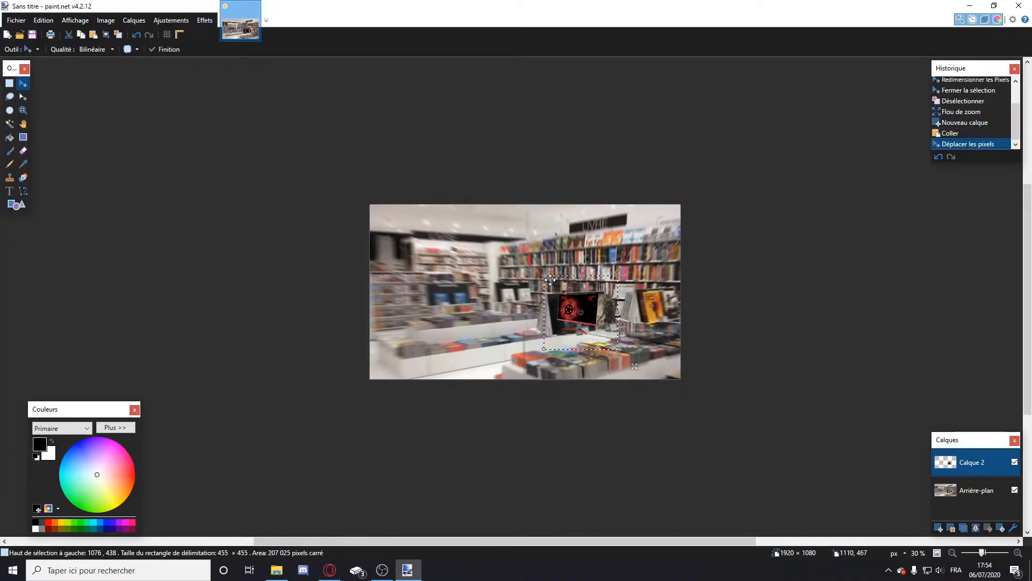
drag(545, 276, 466, 232)
drag(598, 289, 618, 304)
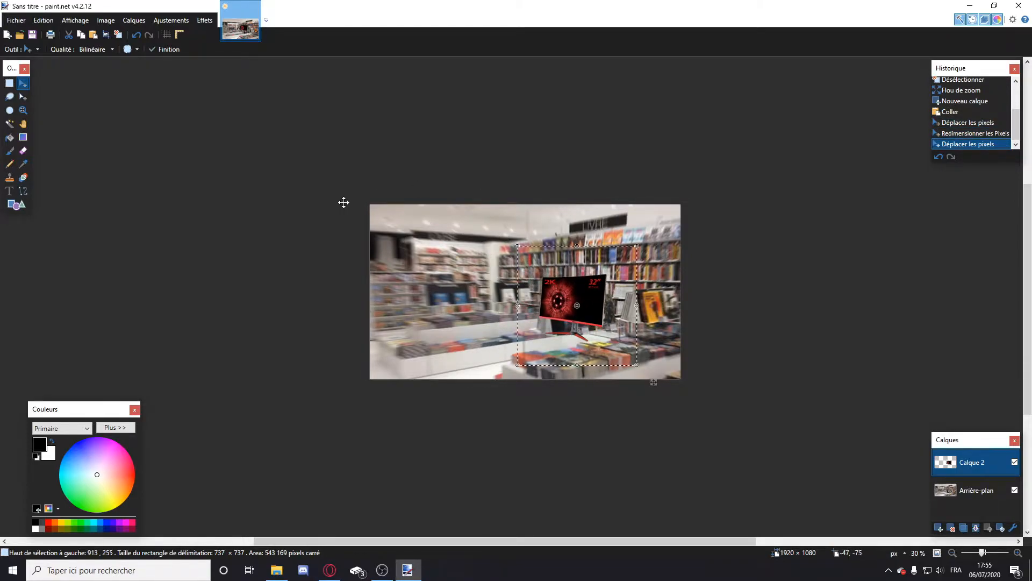
click(10, 83)
key(ctrl+d)
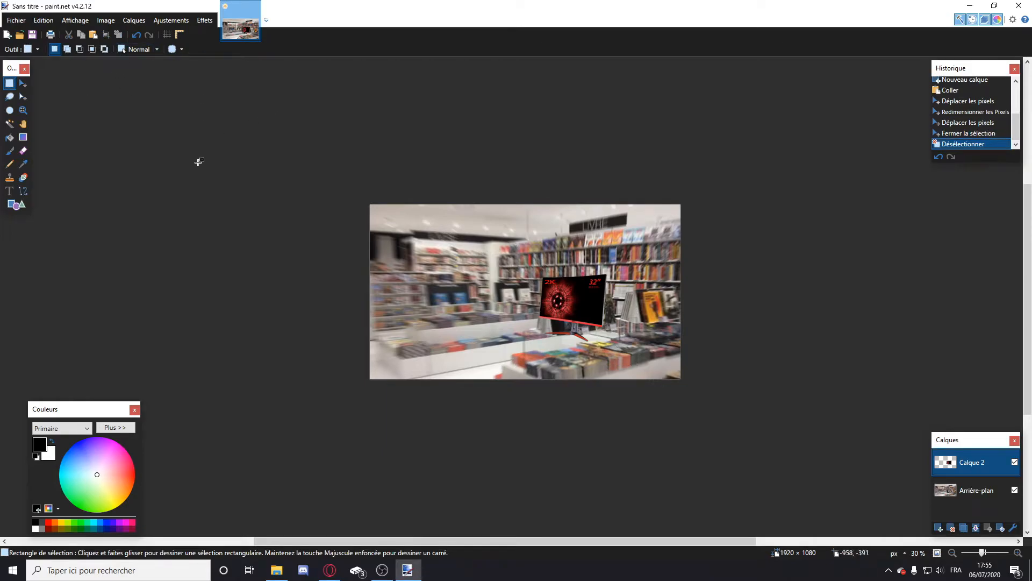
Flip the monitor layer Calque 2 horizontally.
click(171, 20)
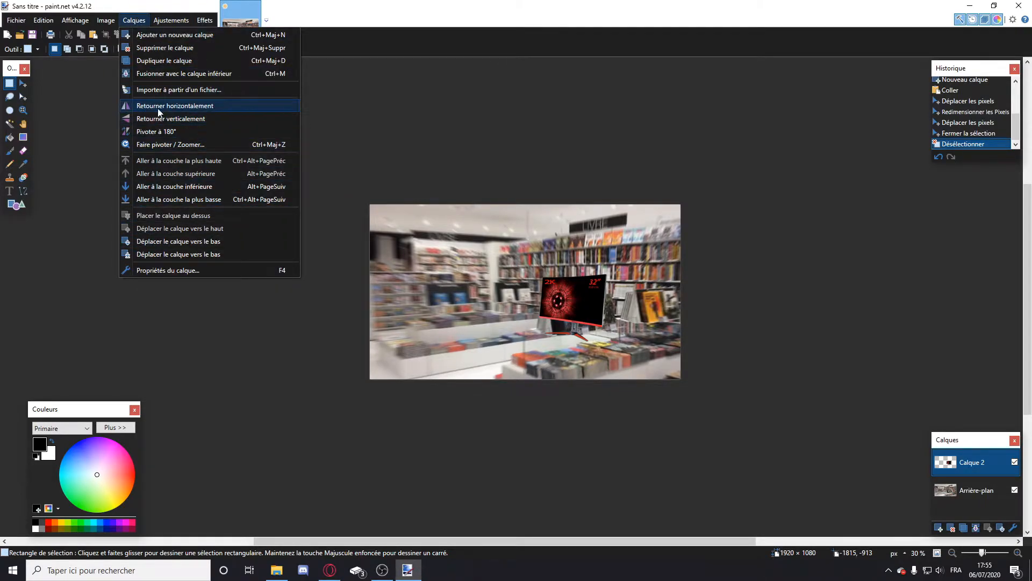
click(205, 21)
click(209, 22)
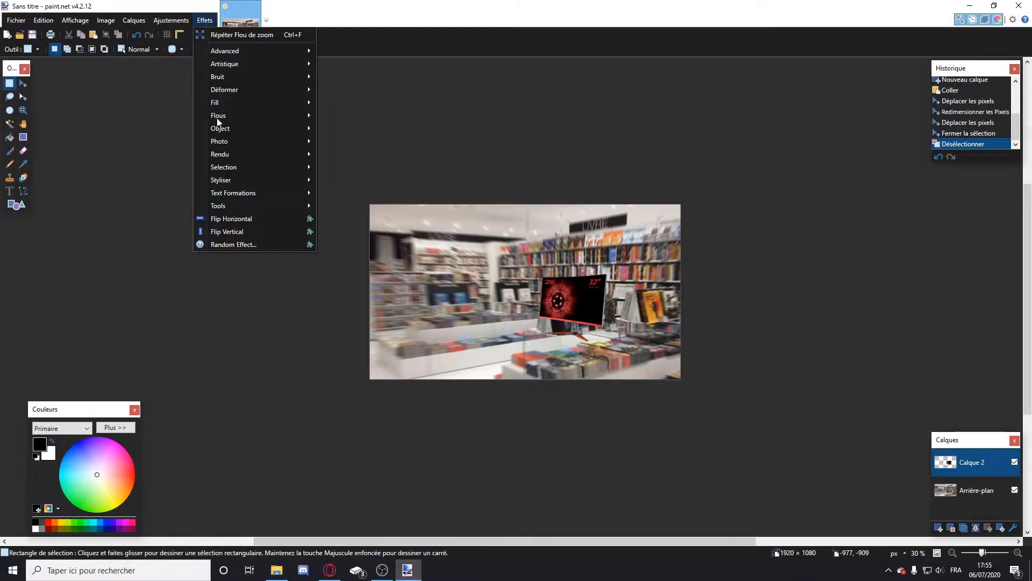
click(215, 215)
Select the monitor, enlarge the selection to about 1442 × 1439 px, position it over the left half of the canvas, and deselect it.
drag(428, 253, 520, 344)
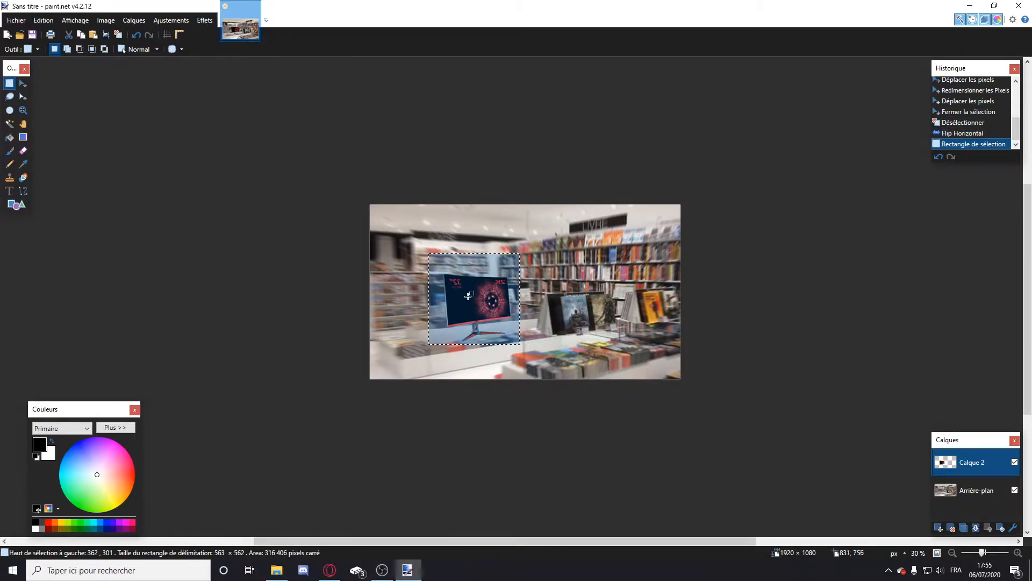
click(23, 82)
click(205, 20)
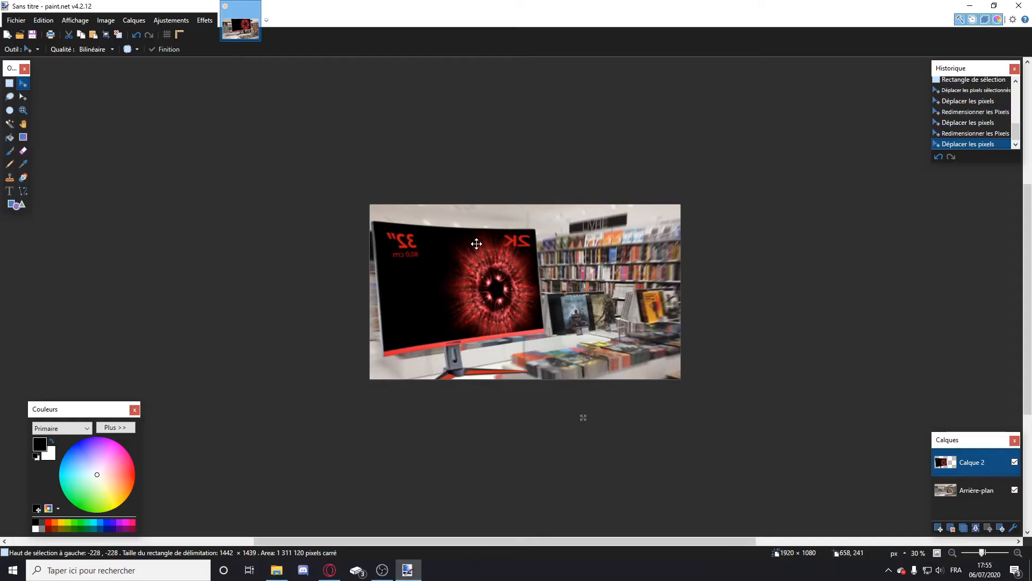
drag(477, 244, 476, 245)
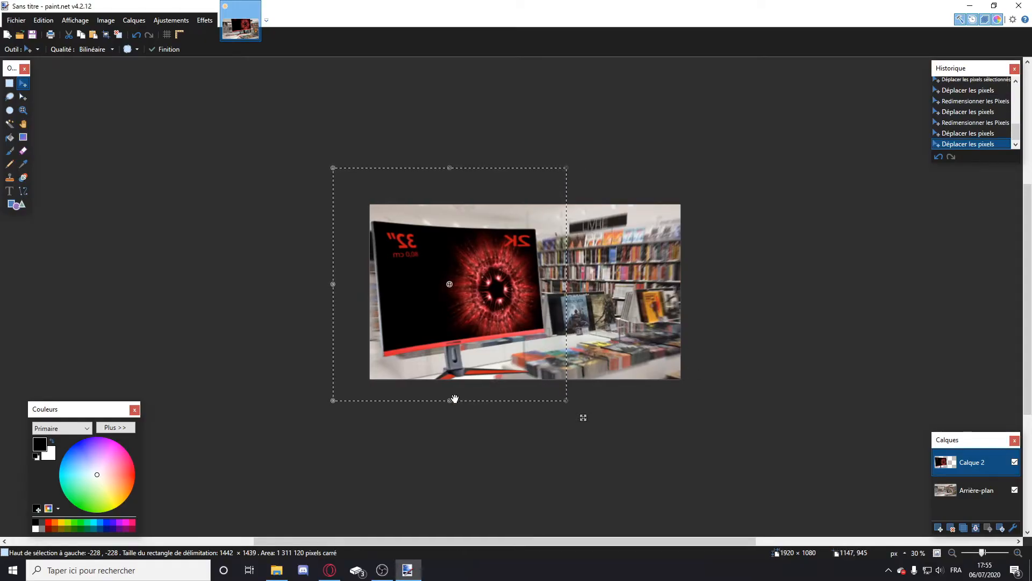
key(s)
key(ctrl+d)
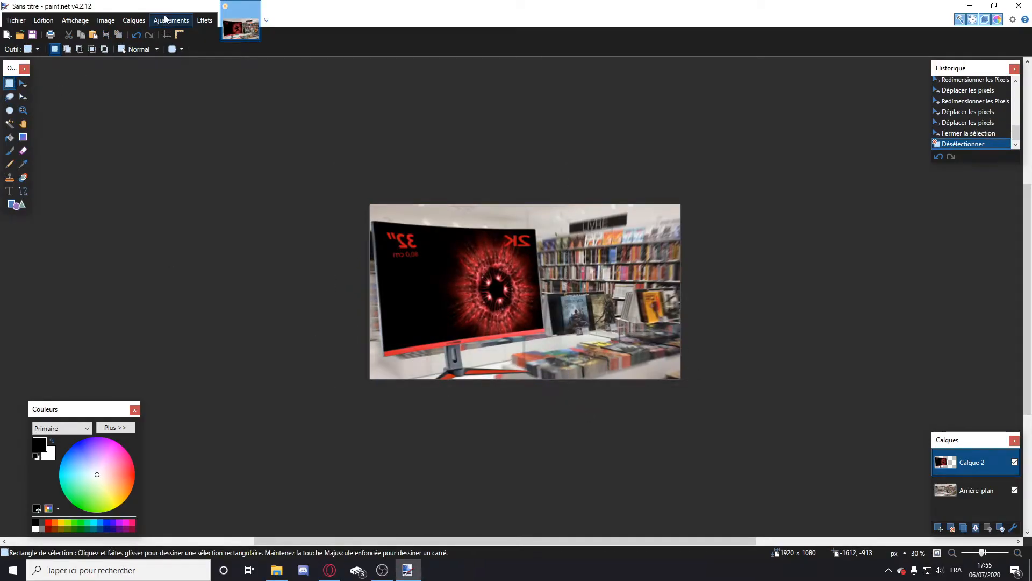
click(197, 24)
mouse_move(234, 128)
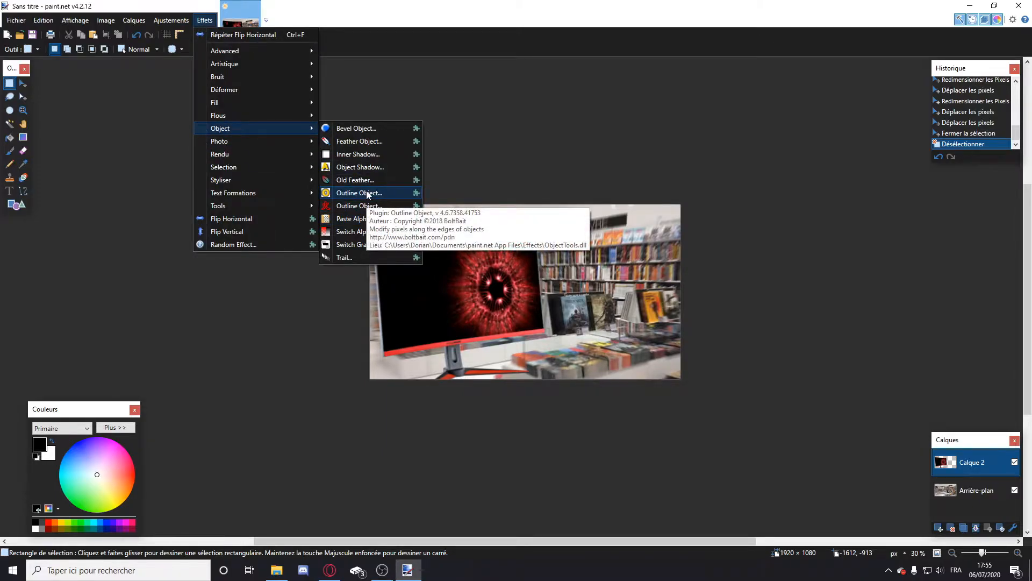
click(2, 80)
drag(361, 212, 569, 409)
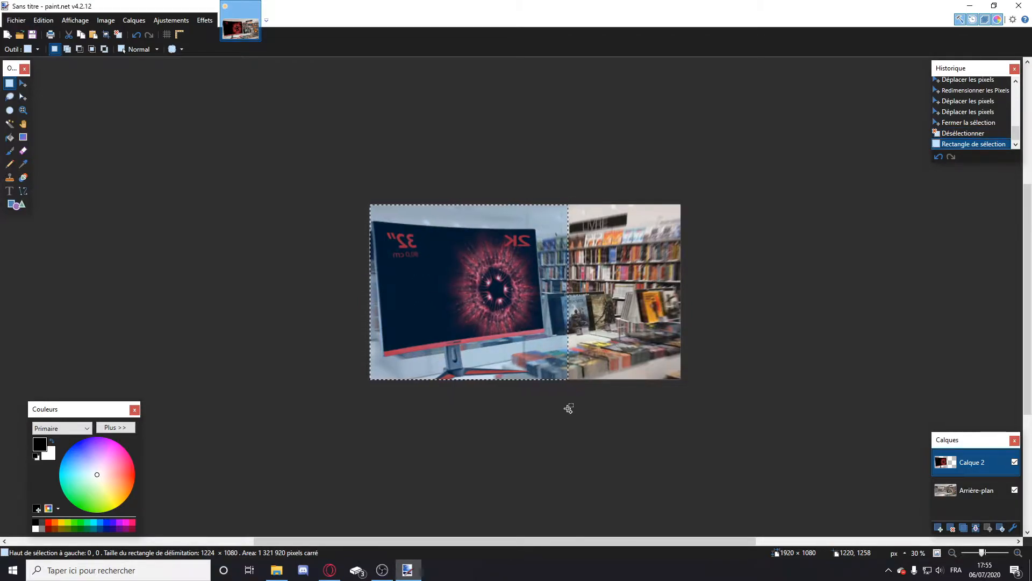
click(22, 84)
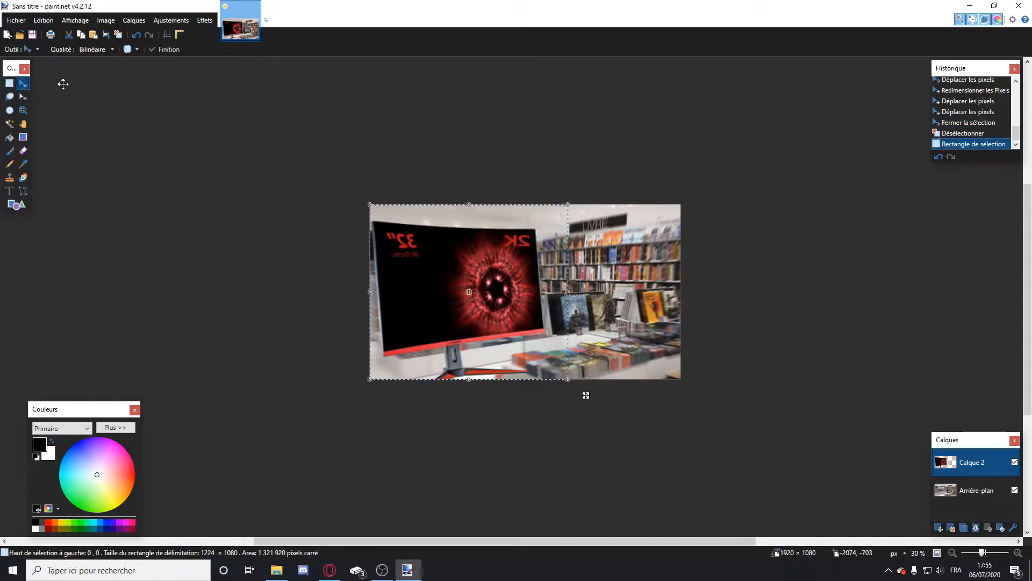
key(ctrl+d)
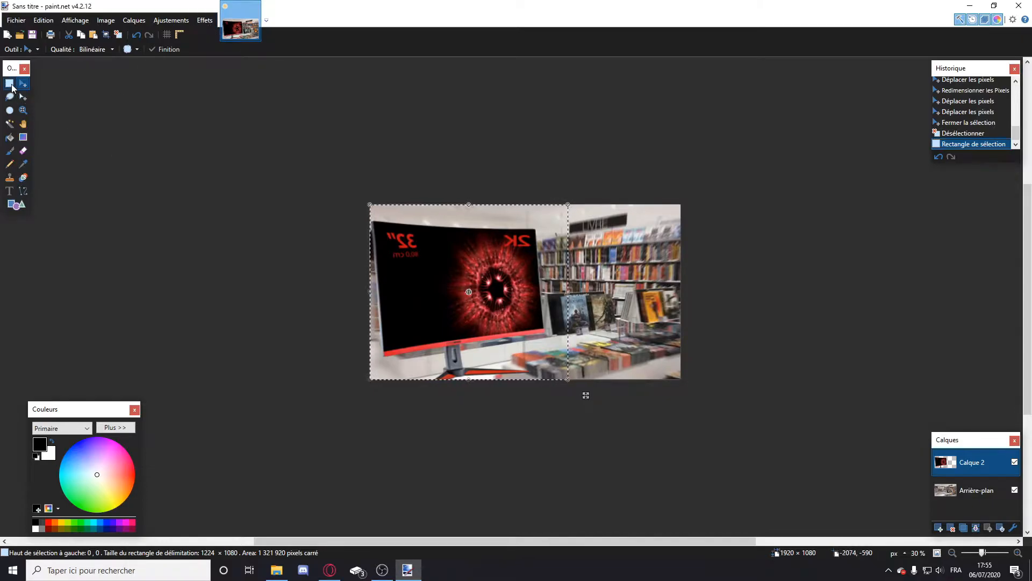
key(s)
Deselect the monitor and start an Outline Object effect on Calque 2 with width 100 and softness 254.
click(205, 20)
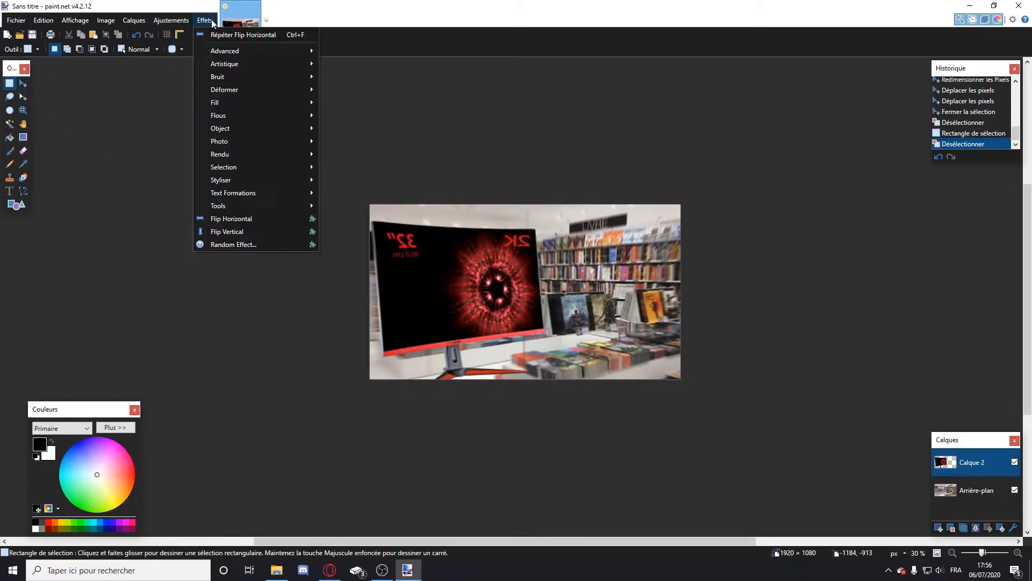
mouse_move(265, 134)
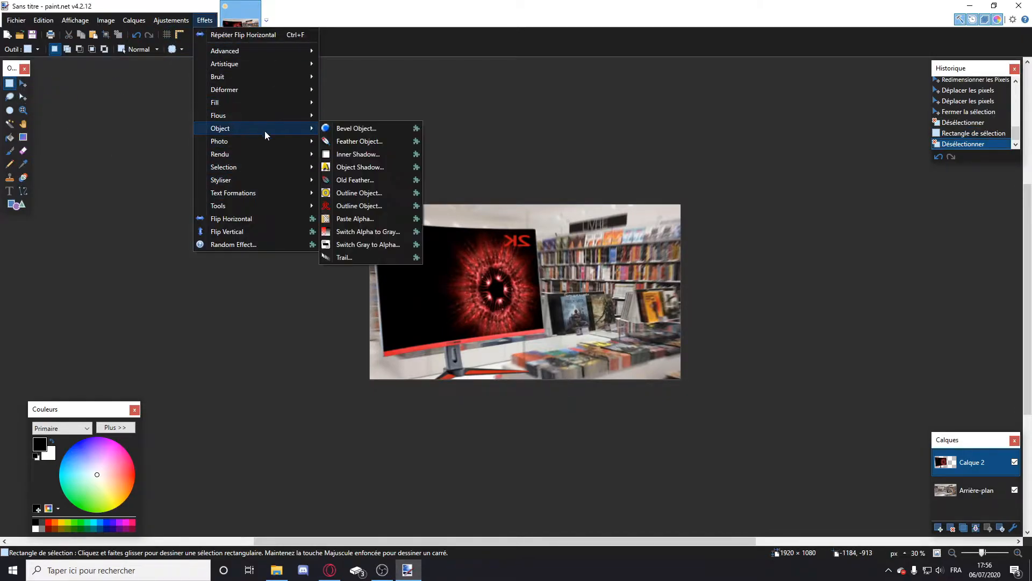
click(357, 205)
drag(482, 156, 712, 61)
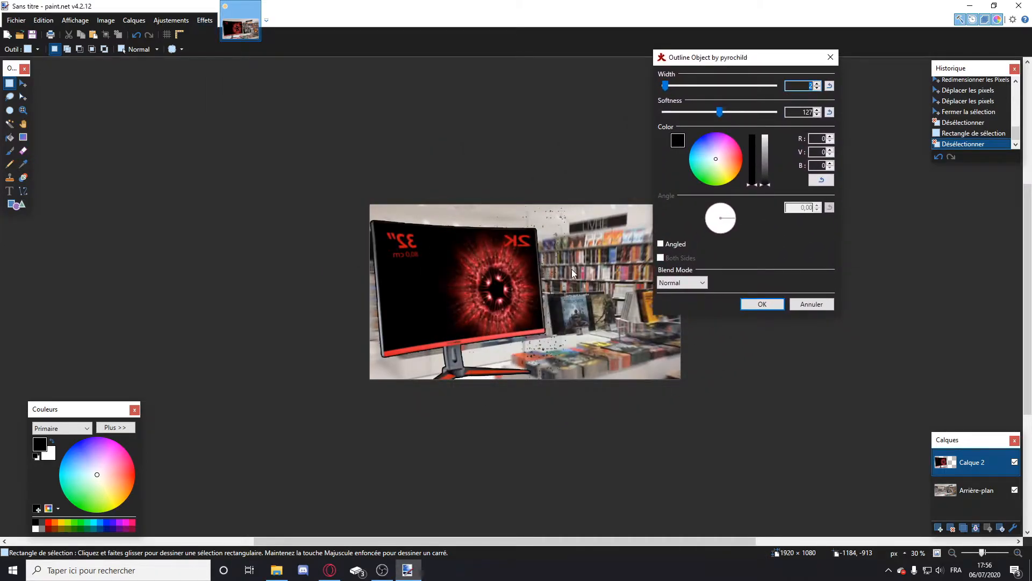
drag(665, 85, 777, 86)
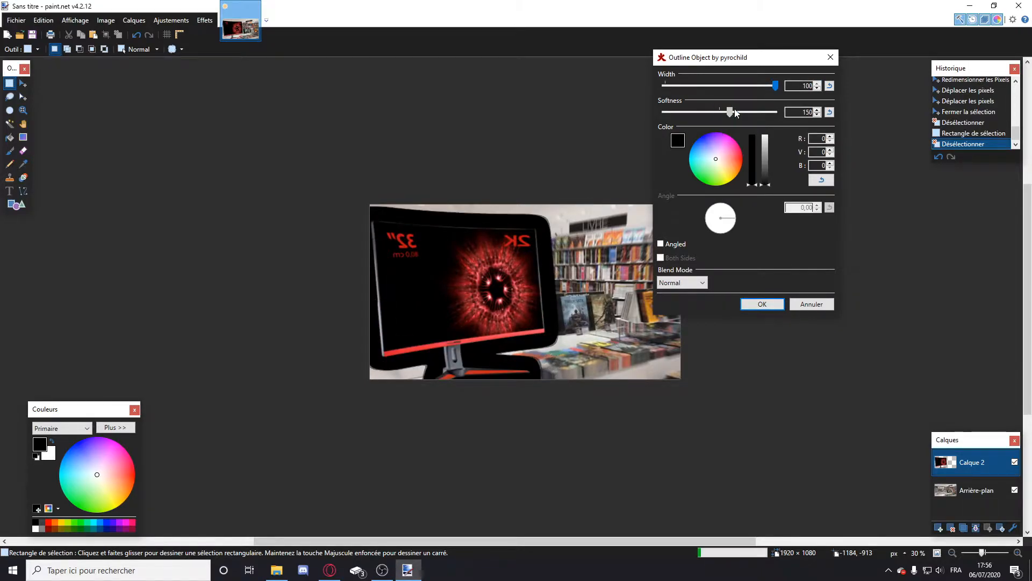
drag(729, 112, 778, 112)
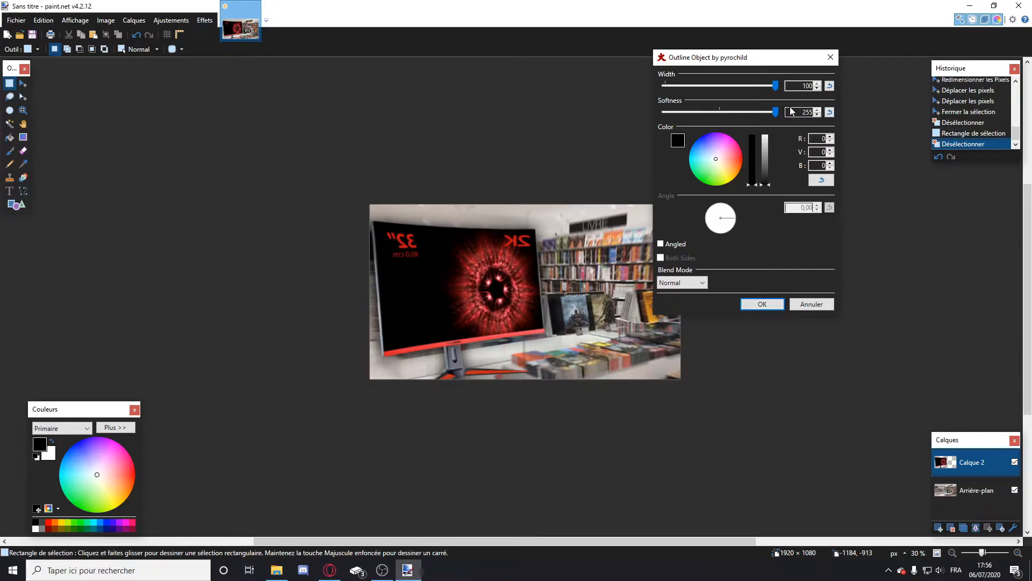
click(817, 114)
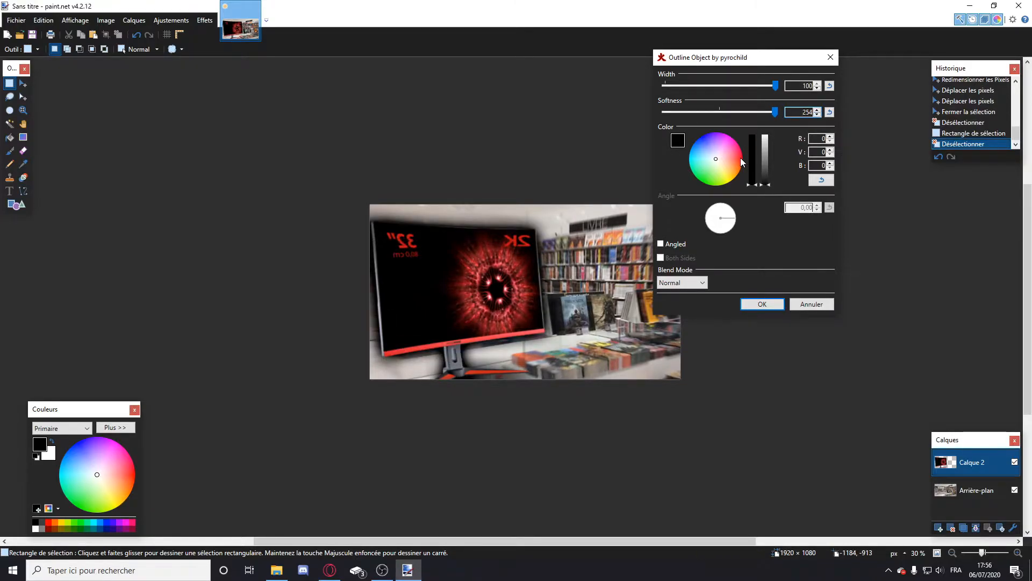
Try an angled outline at -158.34° and switch the angle option off again.
click(660, 244)
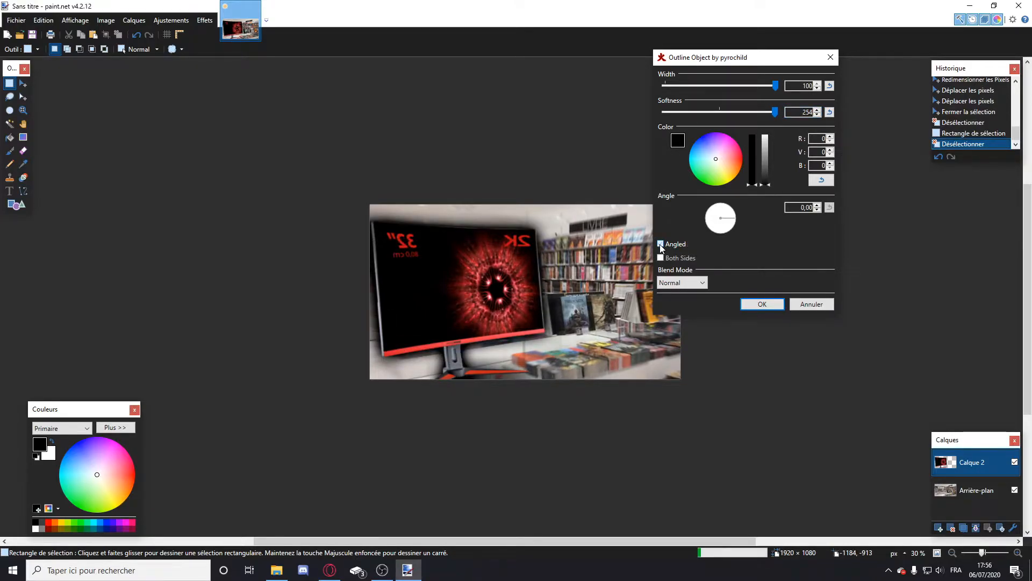
drag(725, 217, 686, 212)
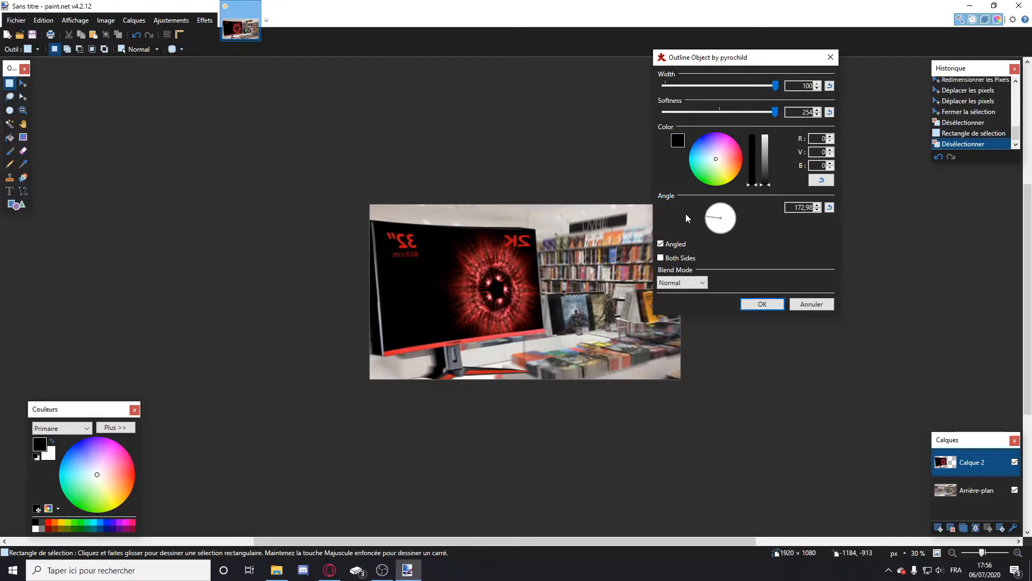
drag(686, 214, 683, 232)
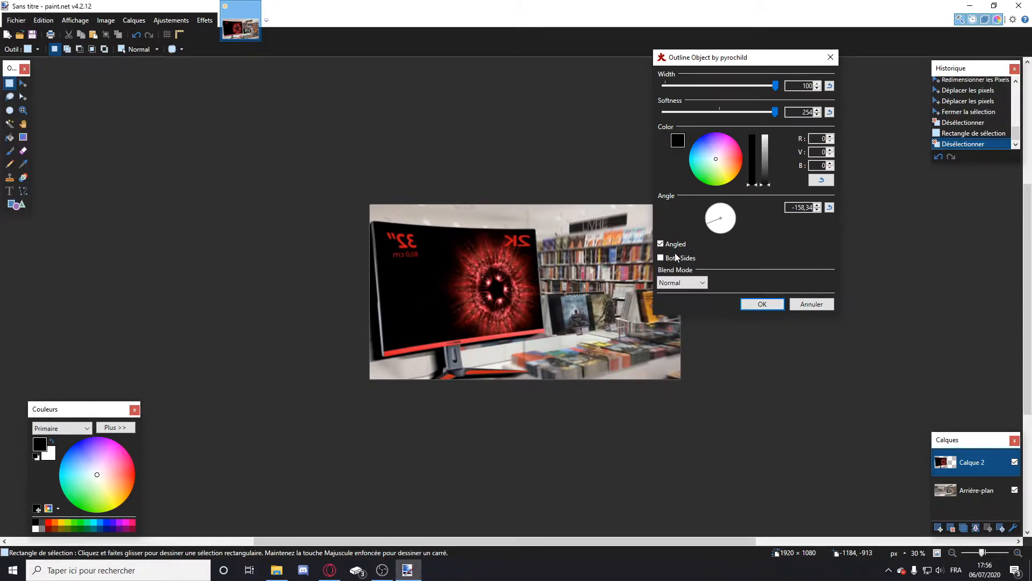
click(672, 244)
Set the outline to Glow blending with a pale yellow colour (255, 245, 137) and apply the effect.
click(682, 282)
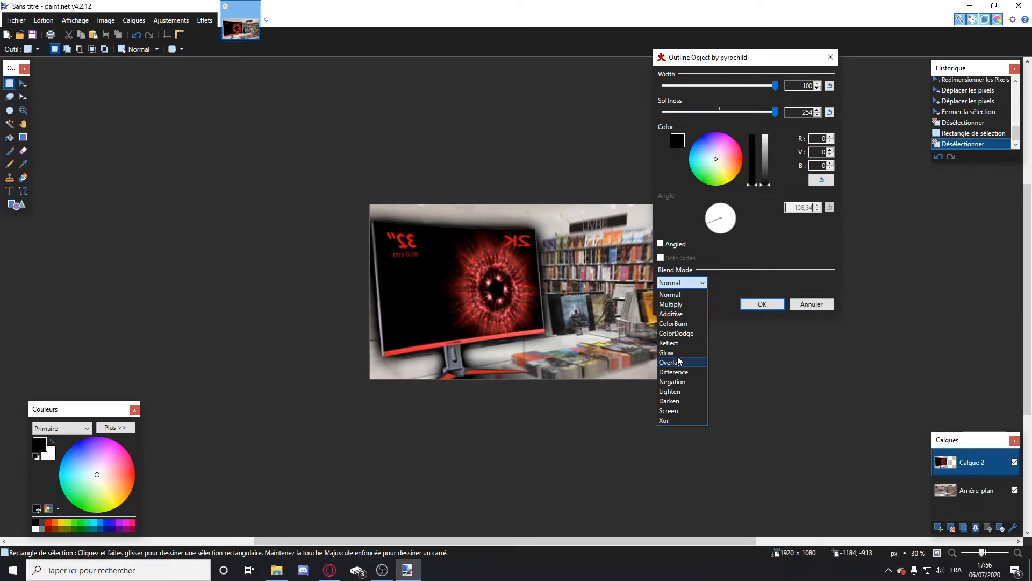
click(677, 353)
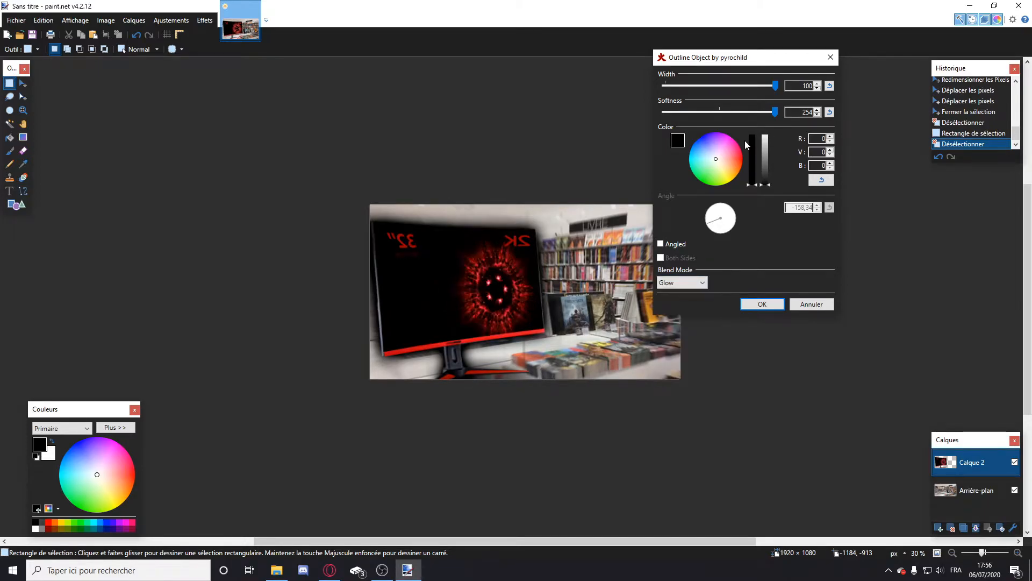
click(725, 171)
click(760, 304)
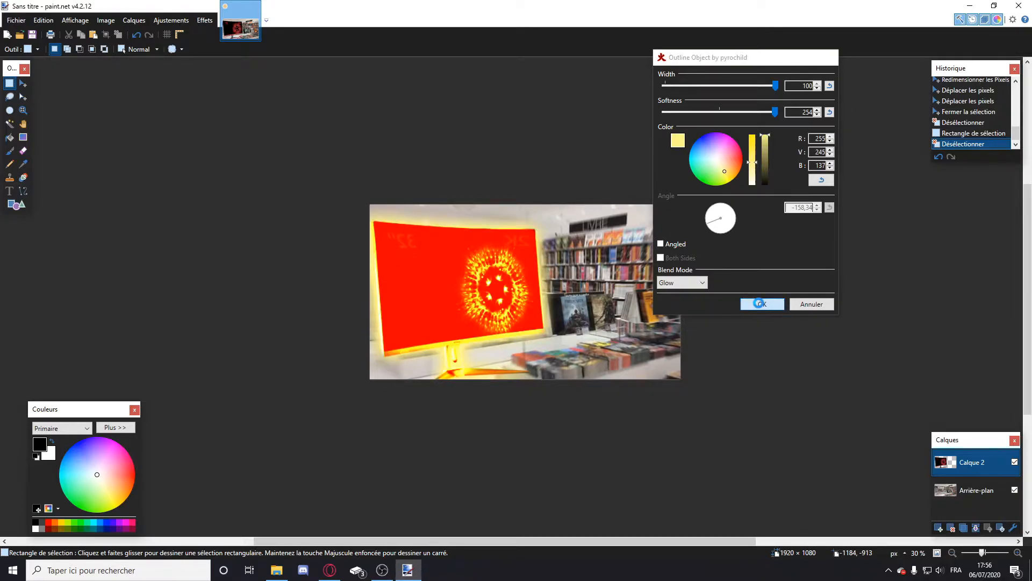
Add a new layer Calque 3, paste the copied monitor onto it over the glowing outline, and deselect it.
click(938, 528)
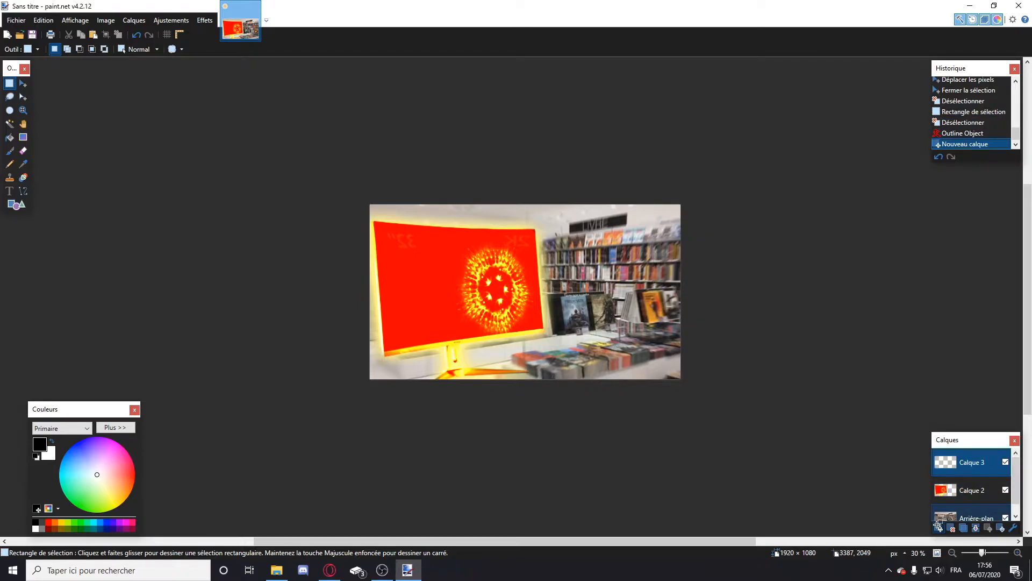
key(ctrl+v)
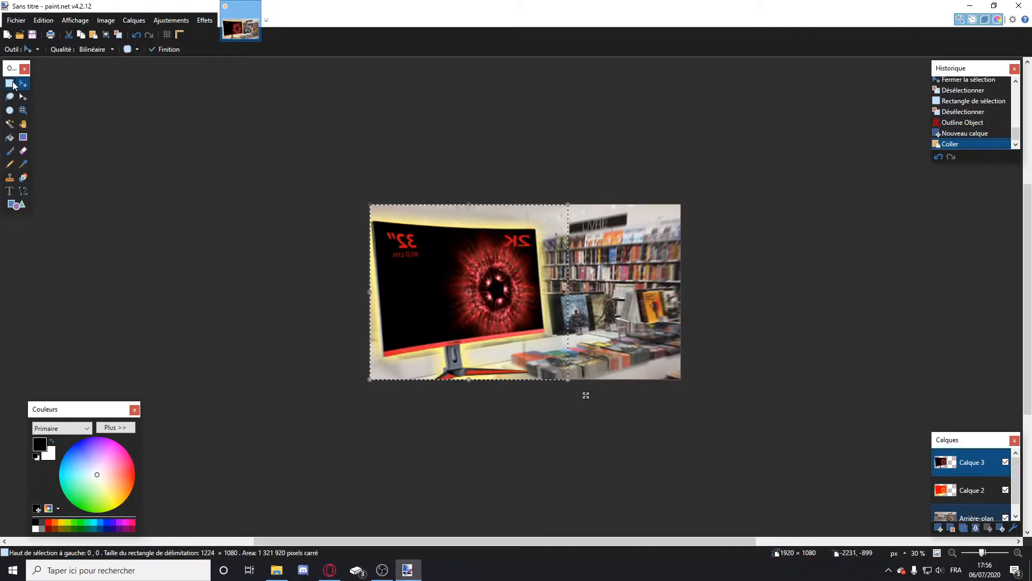
click(13, 82)
click(523, 348)
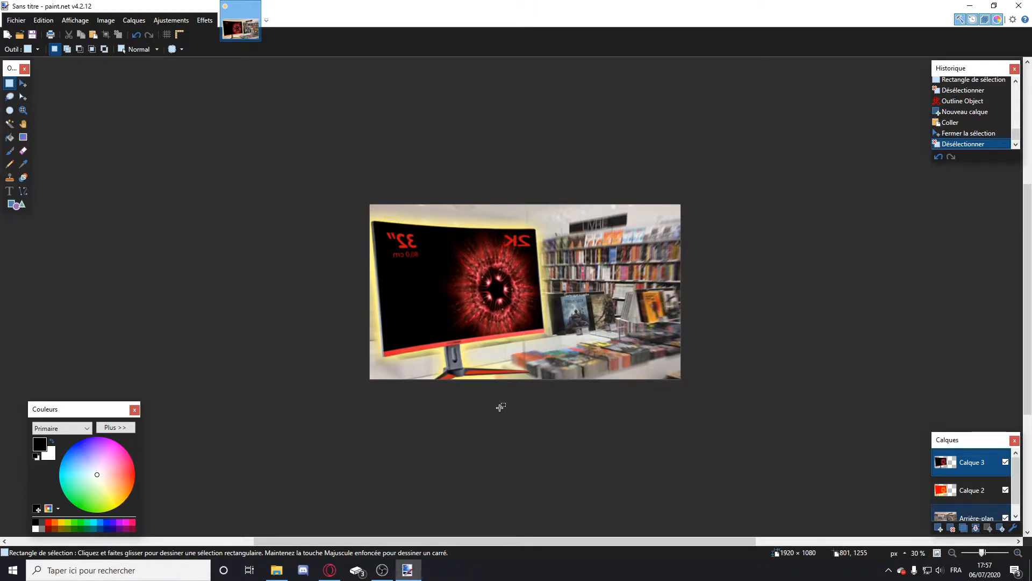
Switch to the browser's "ecran 144hz png" image results.
click(331, 569)
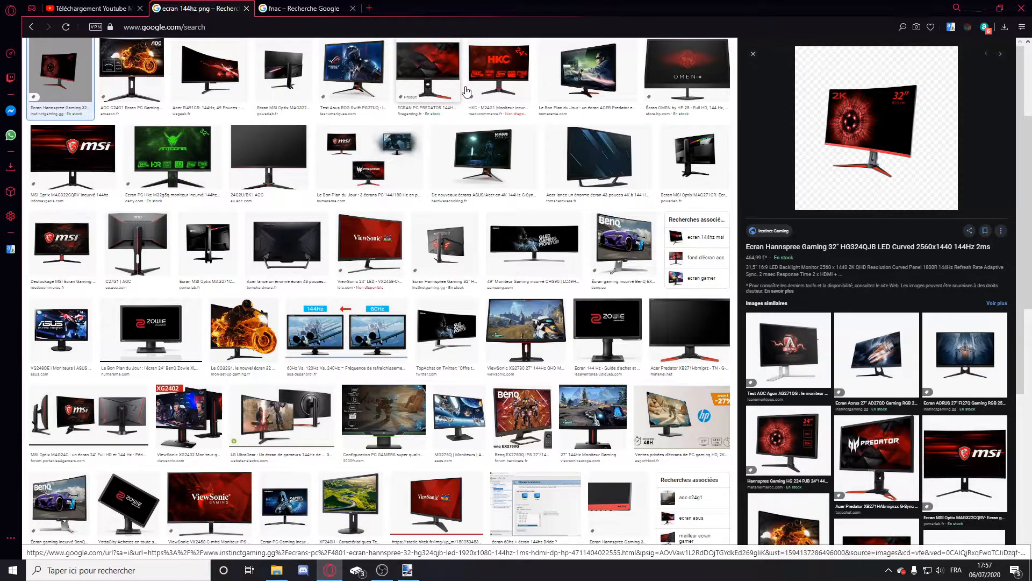
click(467, 91)
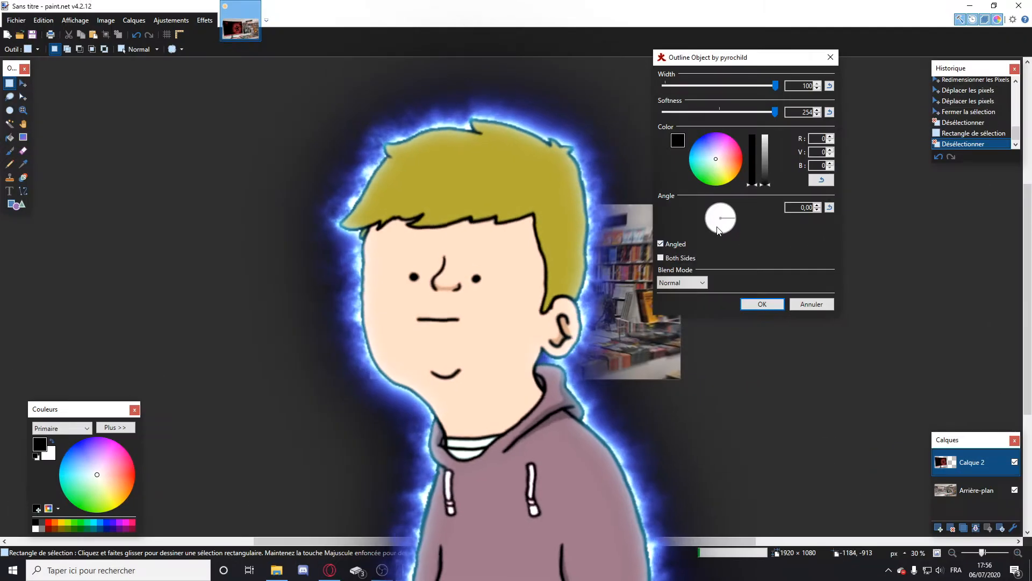
In paint.net, turn off the outline's angle option and apply the outline with Glow blending and a pale yellow colour.
drag(719, 230, 684, 232)
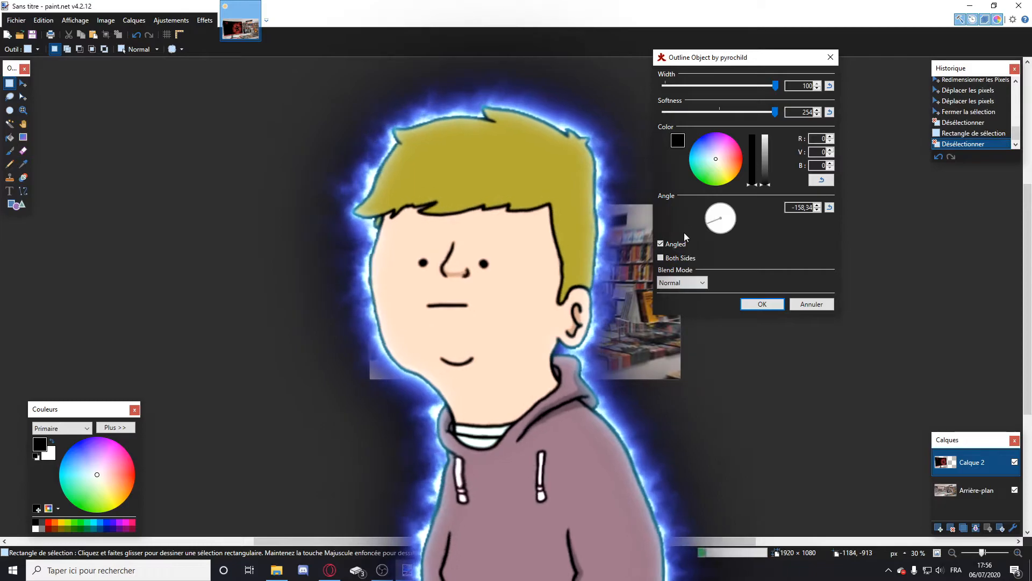
click(675, 244)
click(682, 283)
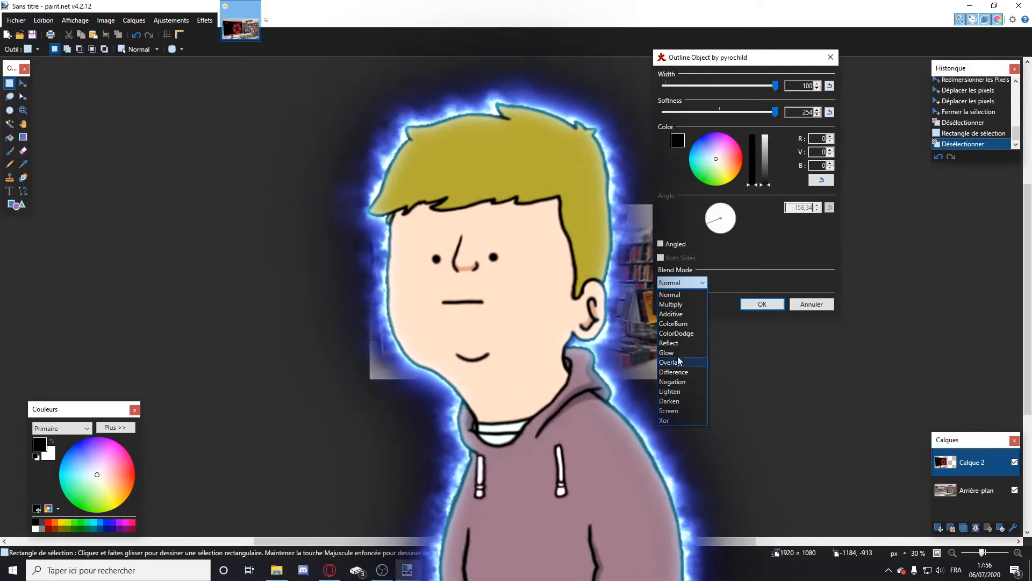
click(675, 353)
click(724, 171)
click(759, 303)
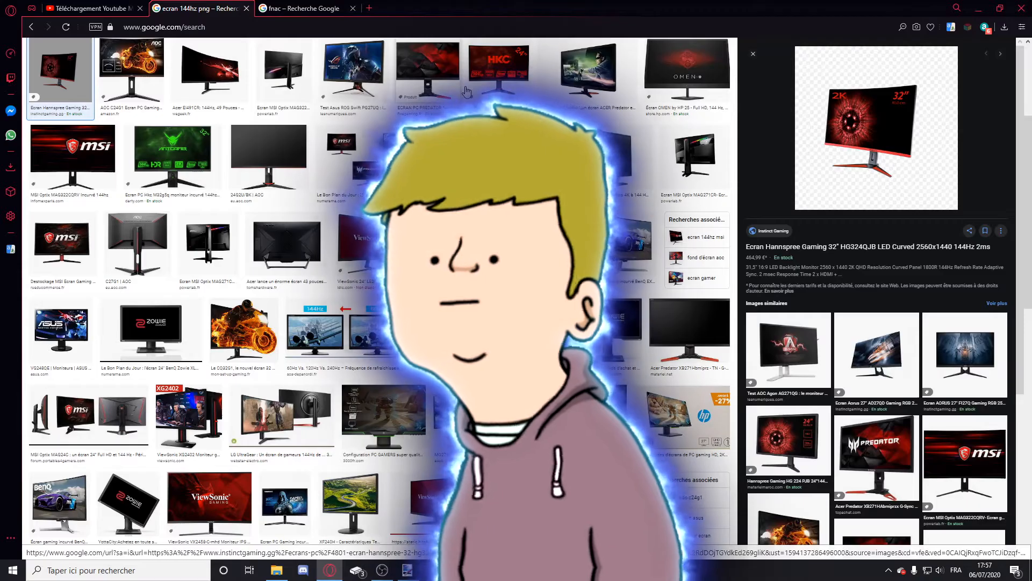
In the browser, go through the monitor results and copy the picture of the AOC C24G1 monitor.
click(492, 75)
click(156, 162)
scroll(876, 161, up, 2)
click(132, 178)
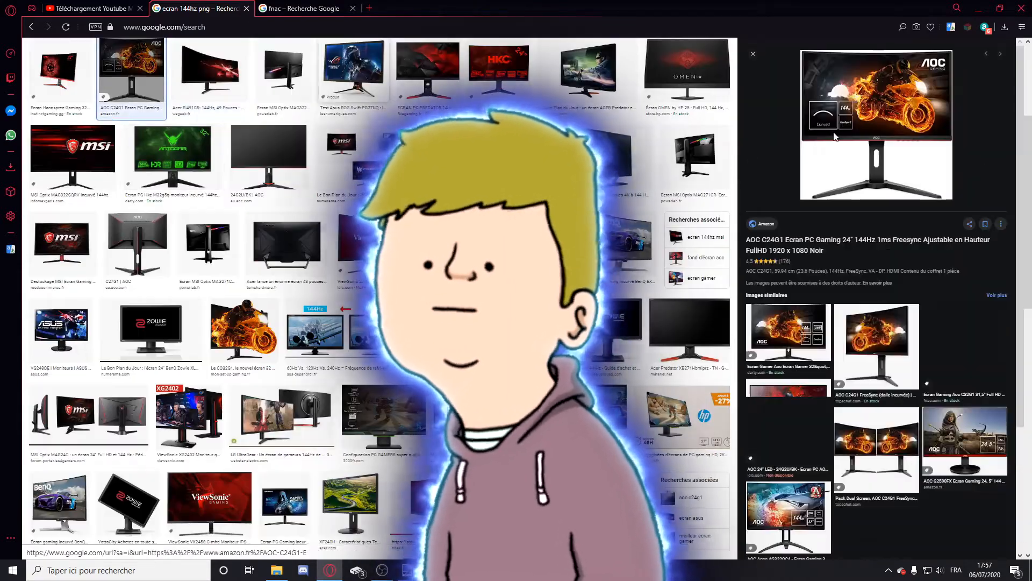
right_click(835, 136)
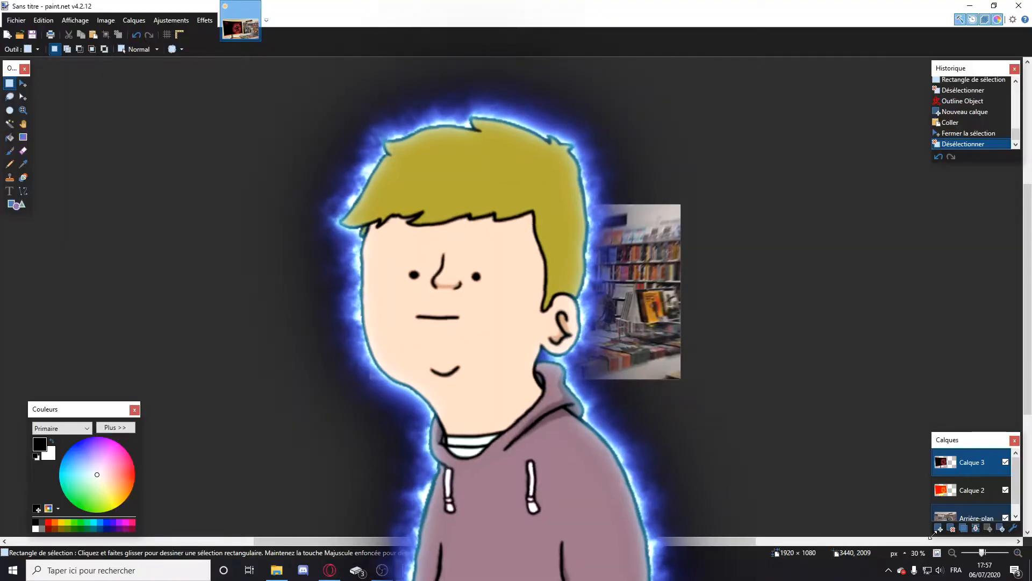
In paint.net, merge Calque 3 into Calque 2, then paste the AOC monitor onto Calque 4 at about 1038 × 1018 px.
key(ctrl+m)
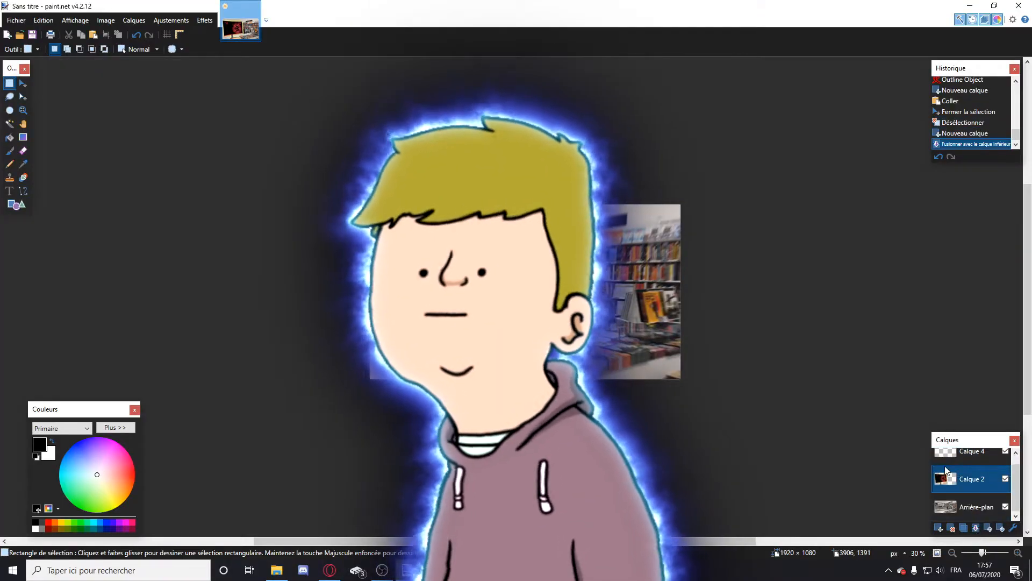
click(949, 456)
key(ctrl+v)
drag(593, 372, 798, 408)
drag(732, 397, 742, 408)
drag(675, 342, 585, 312)
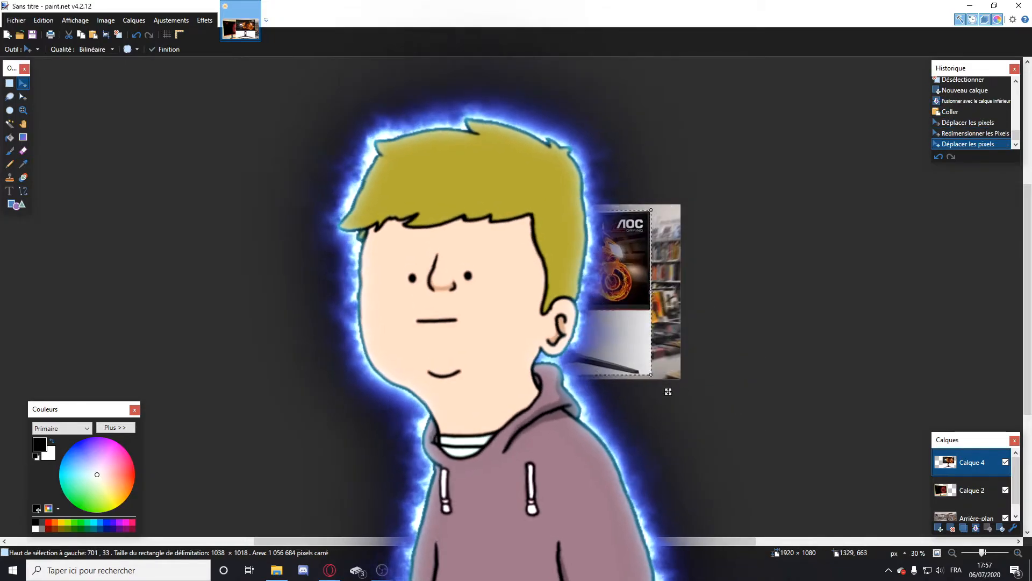
Remove the AOC picture's white background using the Magic Wand with a tolerance of 50 %.
click(10, 124)
click(605, 328)
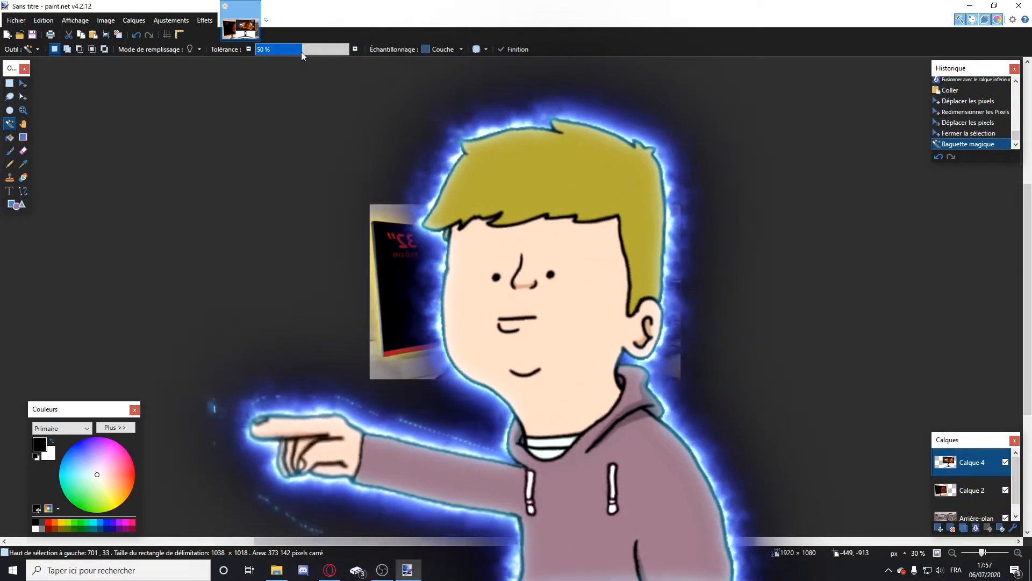
mouse_move(301, 51)
mouse_down()
mouse_move(250, 50)
mouse_move(301, 50)
mouse_up()
key(Delete)
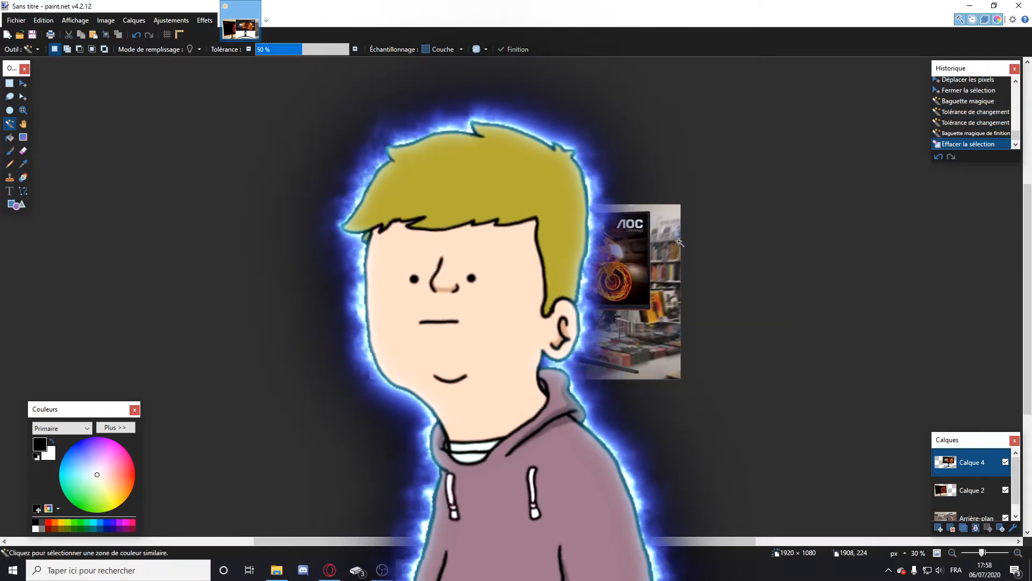
Erase the leftover background areas around the AOC monitor's stand, raising the Magic Wand tolerance to 56 %.
scroll(595, 317, up, 7)
click(511, 380)
key(Delete)
scroll(529, 370, down, 6)
click(533, 368)
click(355, 50)
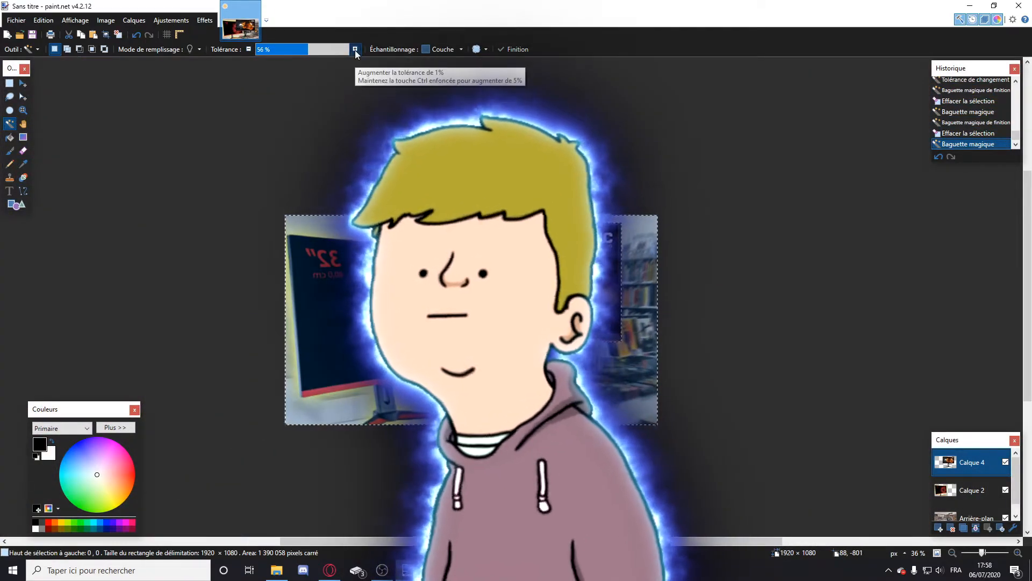
key(Delete)
Select the AOC monitor, place it small beside the large screen's upper edge, and paste a copy near the large screen's lower edge.
click(10, 83)
mouse_move(402, 205)
mouse_down()
mouse_move(644, 434)
mouse_move(574, 364)
mouse_move(610, 395)
mouse_move(530, 285)
mouse_up()
click(23, 83)
drag(564, 250, 505, 255)
key(ctrl+v)
drag(538, 312, 526, 355)
Paste another AOC monitor and place it tilted and partly cut off in the canvas's upper-right corner.
key(ctrl+v)
drag(486, 361, 503, 282)
drag(567, 310, 734, 222)
drag(710, 225, 676, 234)
Paste another AOC monitor, enlarge and rotate it nearly upside down, and place it partly cut off in the canvas's lower-left corner.
key(ctrl+v)
drag(538, 312, 506, 286)
drag(567, 318, 364, 349)
drag(347, 350, 459, 303)
drag(357, 350, 355, 375)
drag(459, 317, 393, 265)
drag(381, 375, 420, 384)
drag(469, 487, 212, 395)
drag(388, 376, 295, 433)
Paste two more AOC monitors, one tilted over the large screen's upper-left part and a small one below its red eye graphic.
key(ctrl+v)
drag(561, 332, 381, 246)
mouse_move(357, 253)
mouse_down()
mouse_move(388, 257)
mouse_move(372, 250)
mouse_up()
key(ctrl+v)
drag(484, 322, 436, 382)
Paste another AOC monitor, tilt it slightly, place it partly cut off in the canvas's lower-right corner, and deselect it.
key(ctrl+v)
drag(555, 326, 602, 376)
drag(572, 340, 596, 362)
drag(565, 333, 584, 390)
drag(629, 430, 635, 427)
drag(618, 393, 631, 411)
drag(683, 462, 674, 470)
drag(632, 411, 638, 417)
drag(691, 457, 694, 469)
drag(634, 412, 640, 415)
click(9, 83)
click(161, 102)
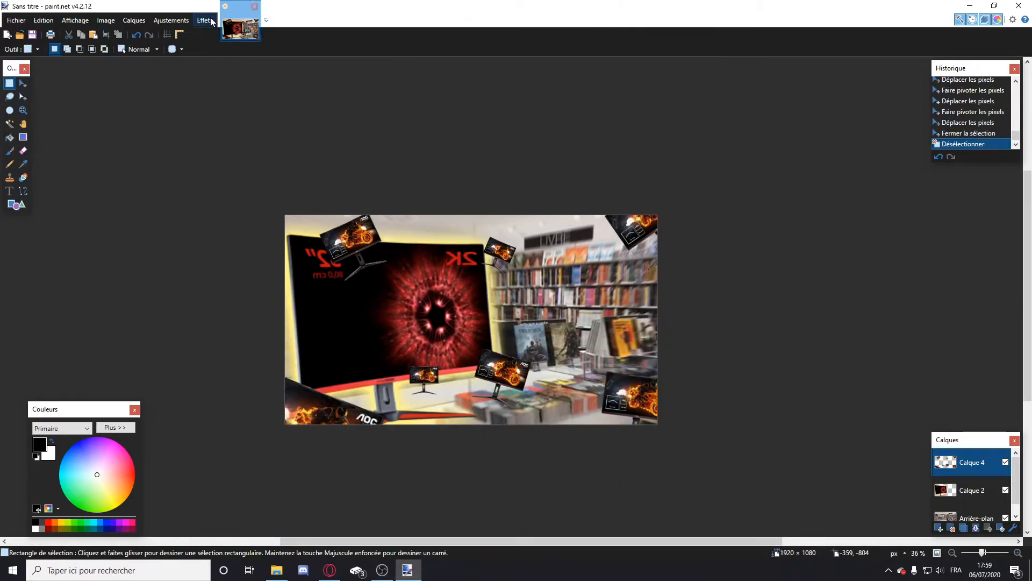
click(207, 20)
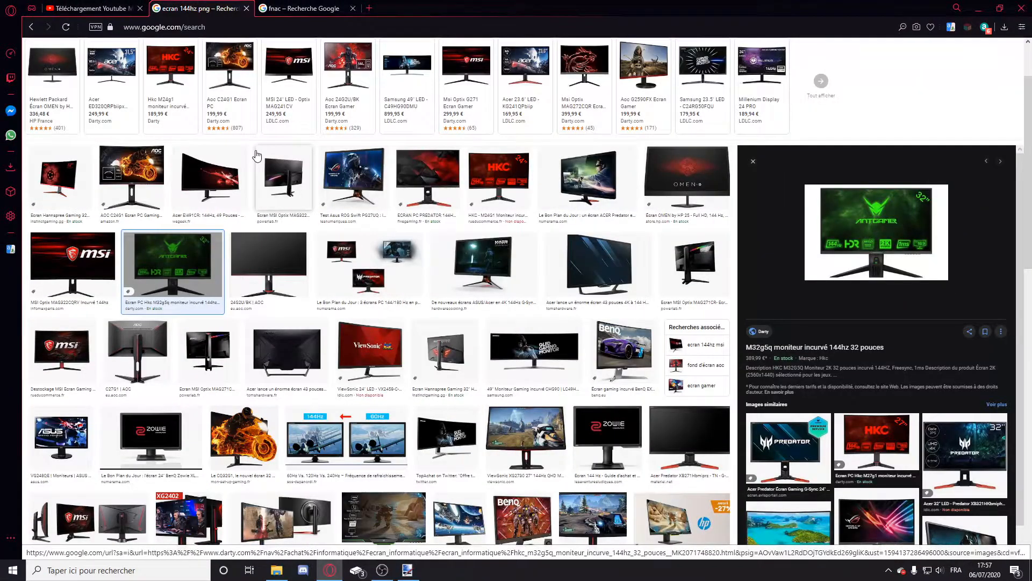
In the browser's image results, return to the AOC C24G1 monitor and copy its picture.
click(211, 177)
key(Left)
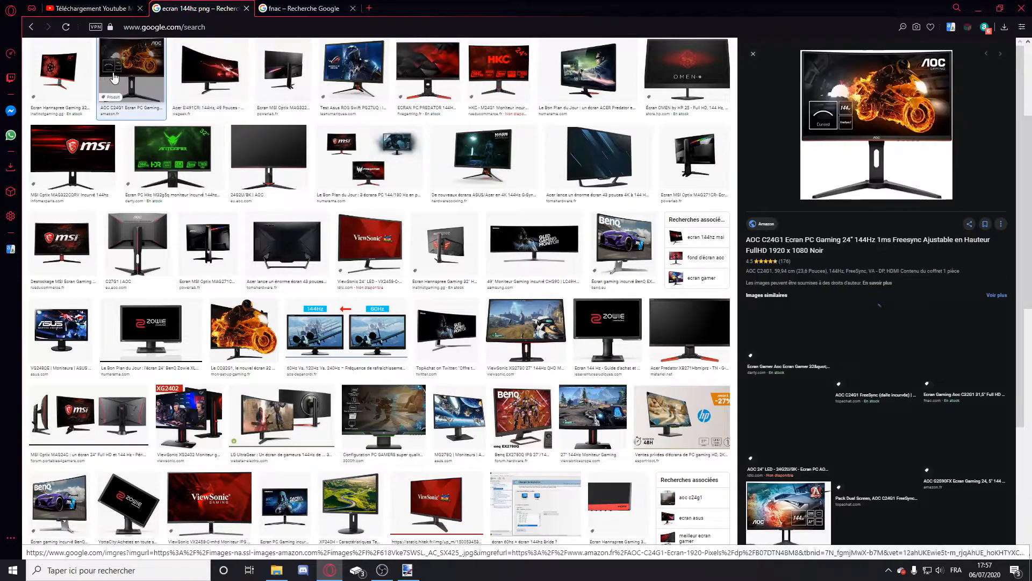
right_click(835, 136)
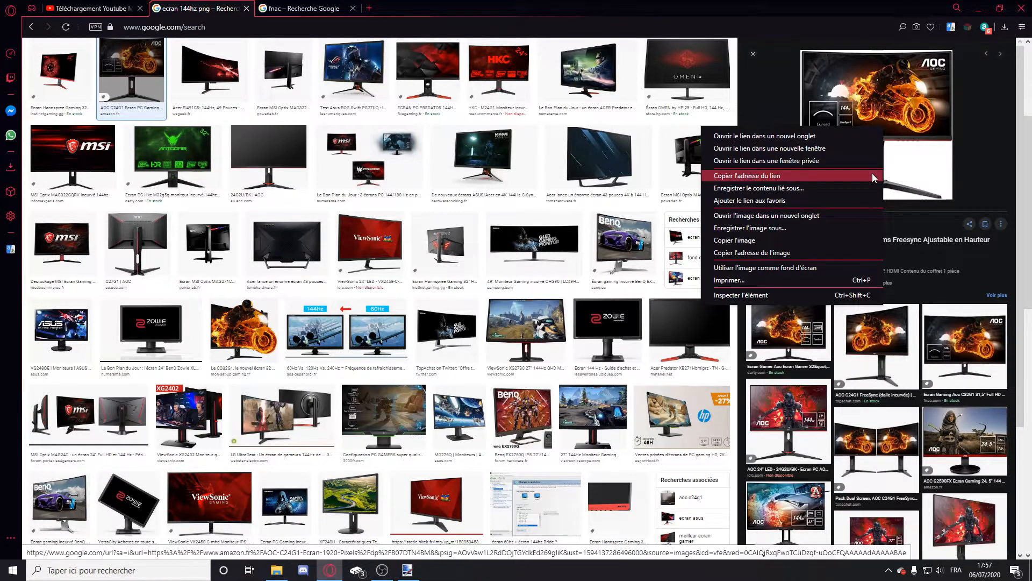
click(777, 240)
In paint.net, add layer Calque 4, merge Calque 3 down into Calque 2, and make Calque 4 the active layer.
key(alt+Tab)
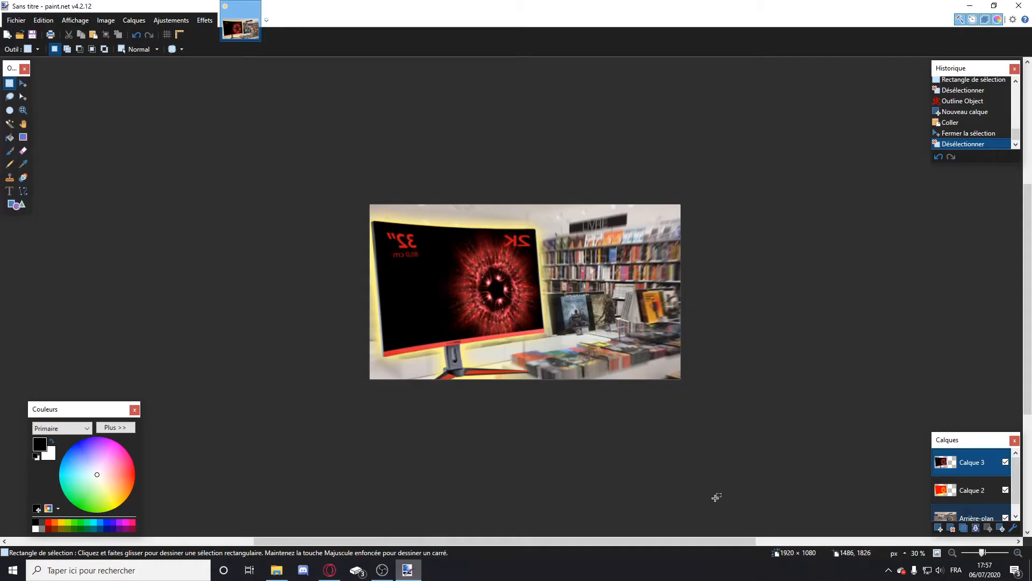
click(939, 528)
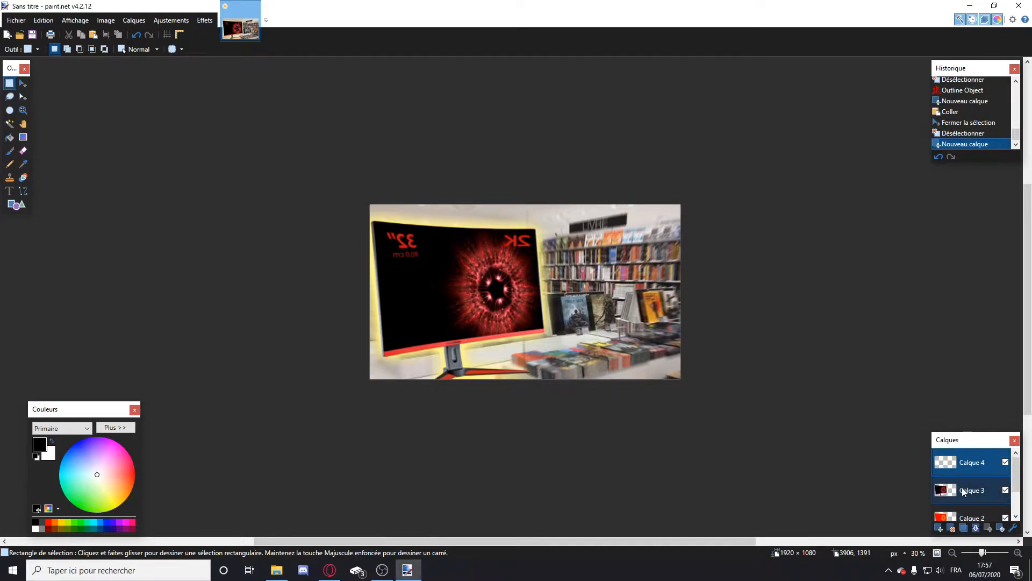
click(963, 491)
click(976, 528)
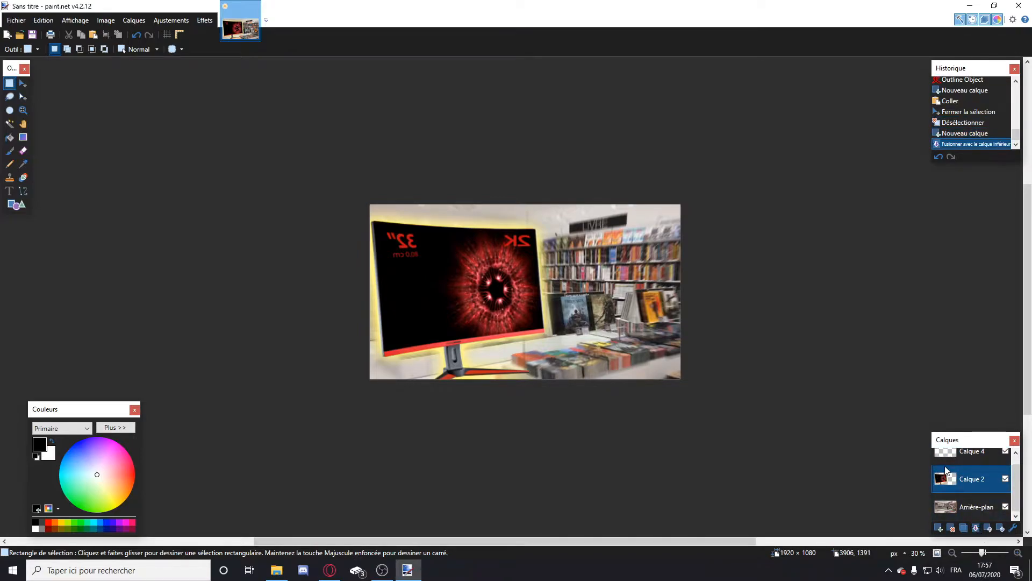
click(964, 455)
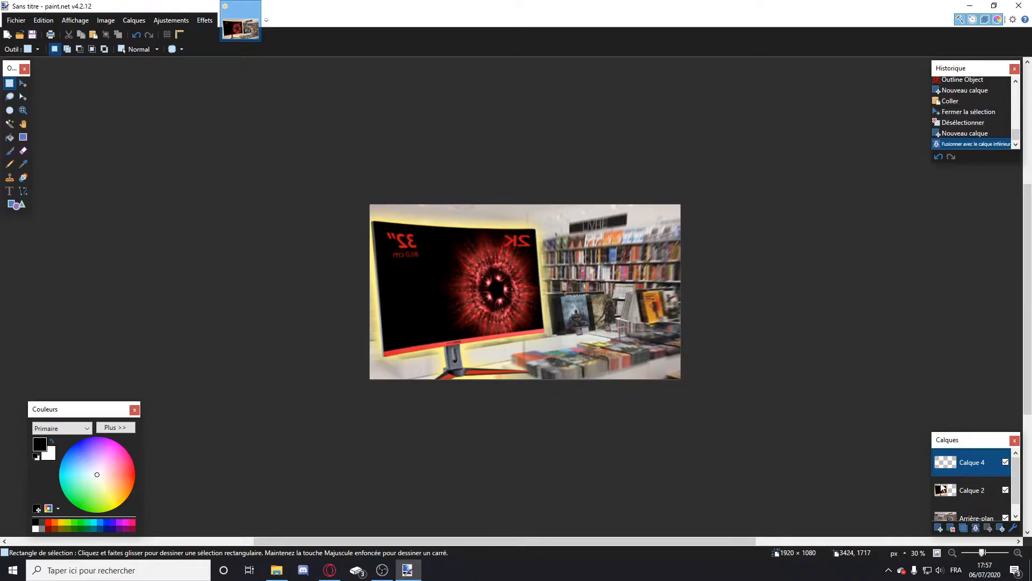
Paste the AOC monitor picture into Calque 4 and resize it to about 1038 × 1018 pixels over the canvas's right half.
key(ctrl+v)
drag(438, 271, 573, 297)
Select the white background around the pasted monitor with the Magic Wand at 50% tolerance and erase it.
click(15, 125)
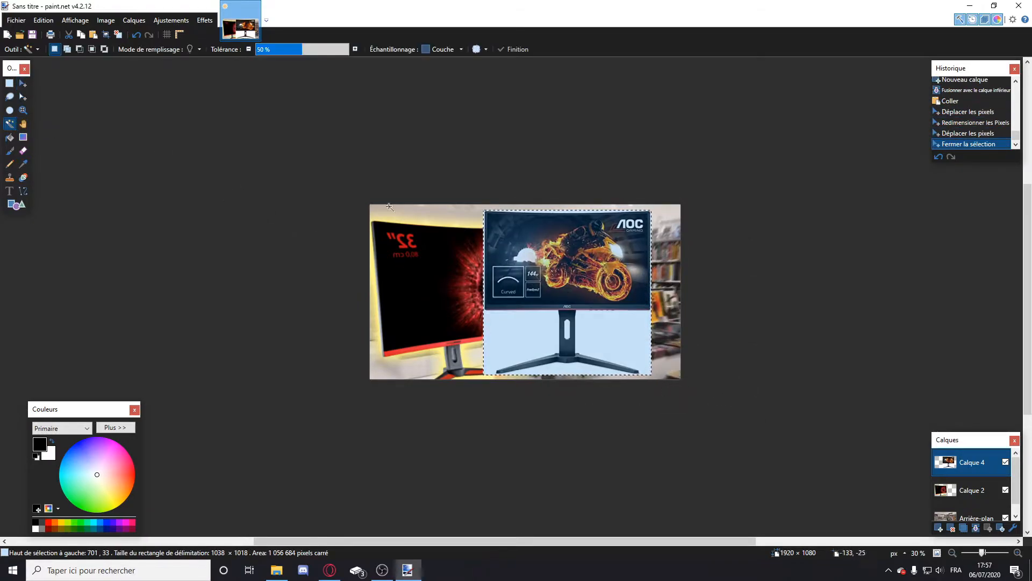
click(609, 336)
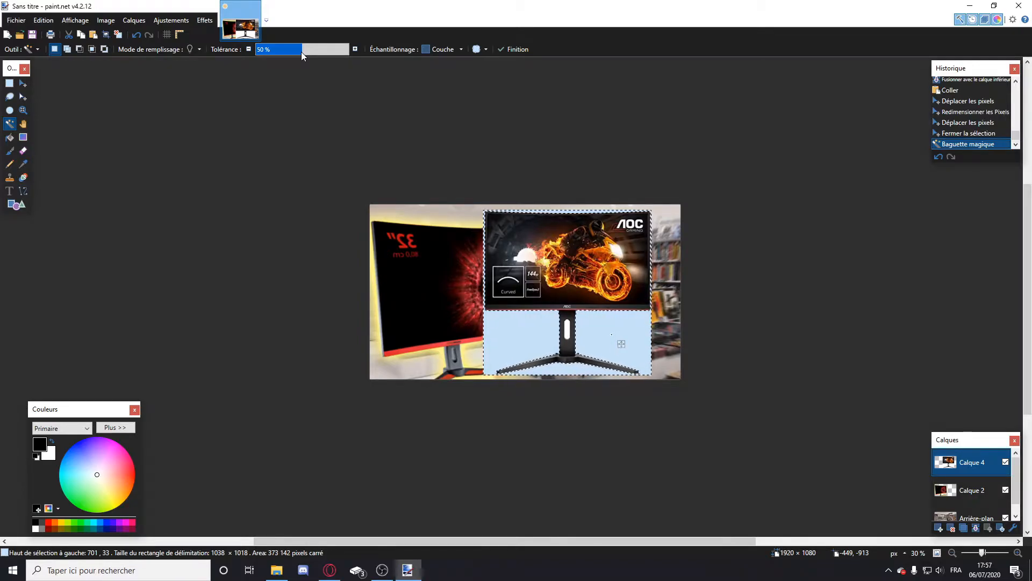
drag(301, 51, 270, 50)
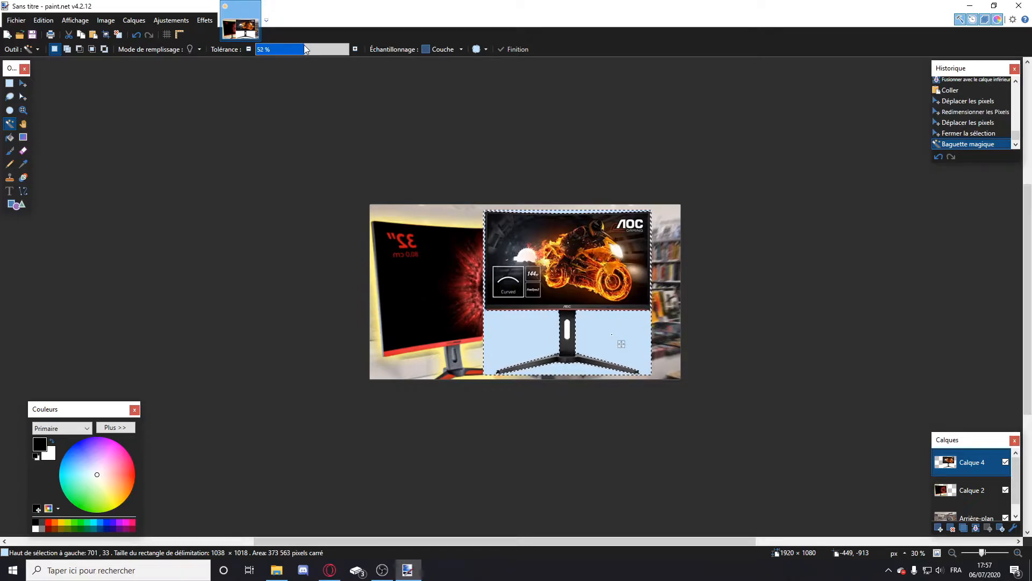
drag(304, 50, 304, 50)
click(355, 49)
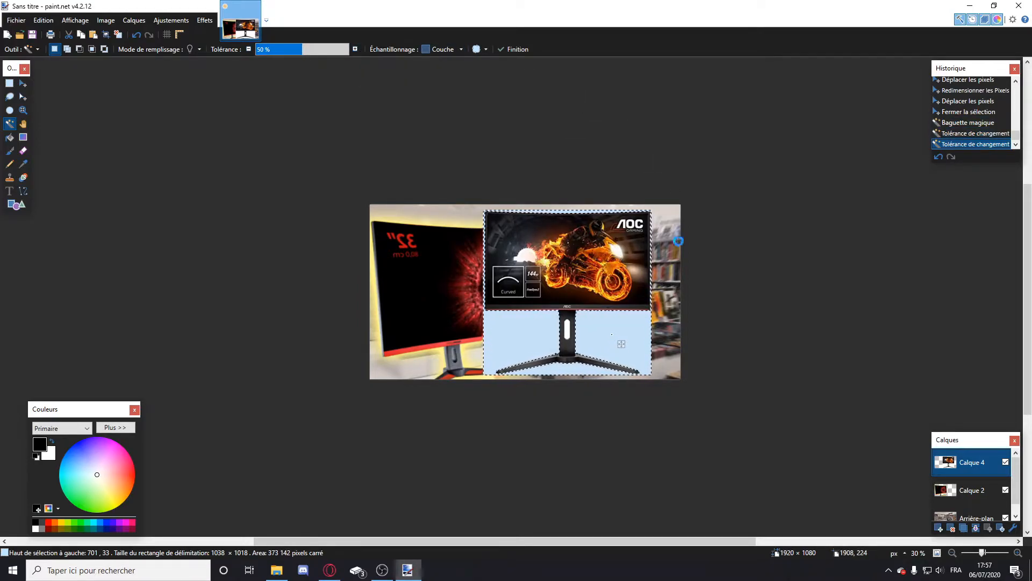
key(Delete)
Erase the white fill inside the slot of the AOC monitor's stand.
scroll(515, 376, up, 5)
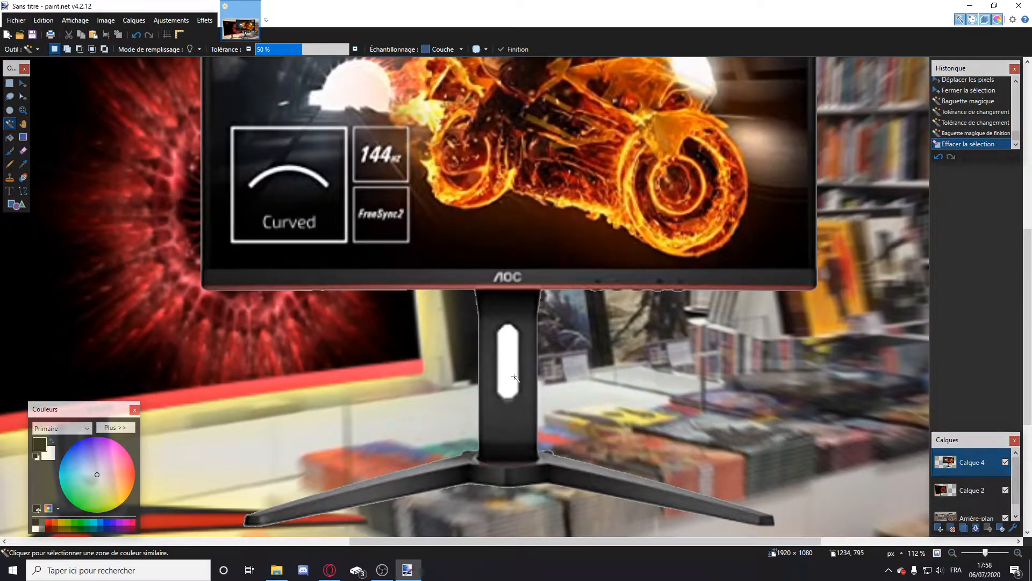
click(515, 376)
key(Delete)
Select the empty area around the cut-out monitor with the Magic Wand at 58% tolerance, clear it, and deselect.
scroll(521, 371, down, 5)
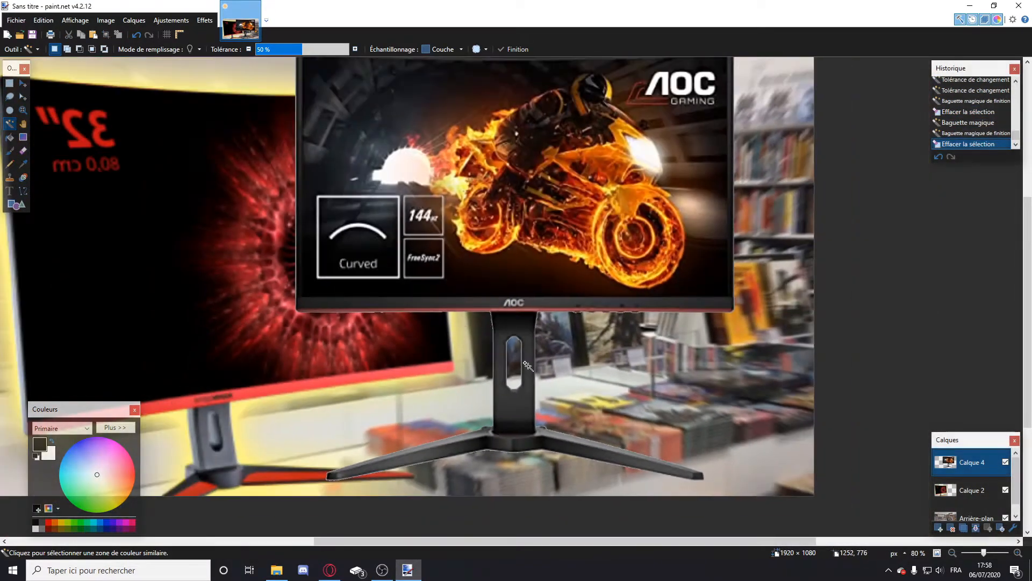
click(485, 381)
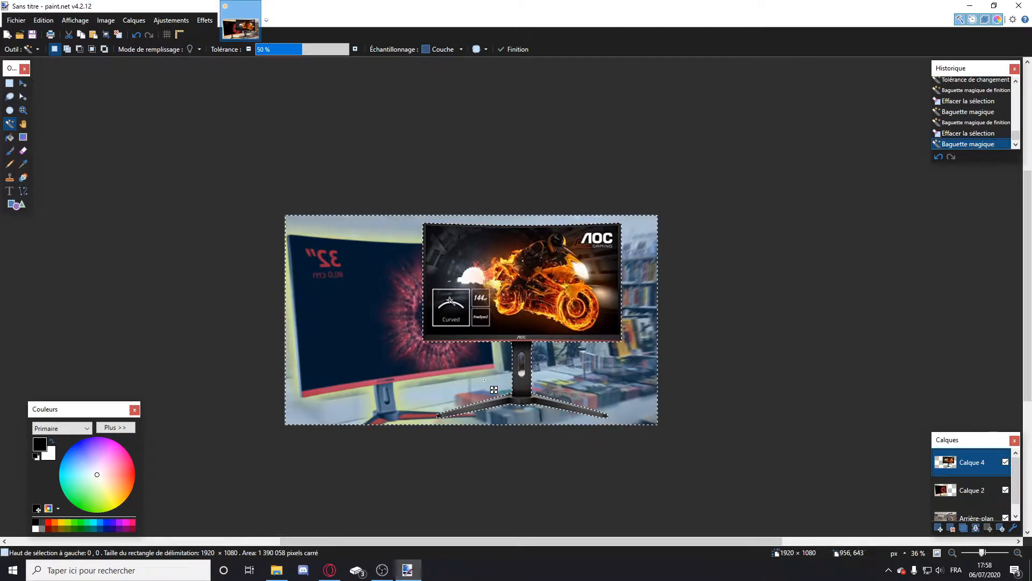
click(355, 50)
click(355, 49)
click(355, 50)
click(355, 49)
click(355, 50)
click(355, 50)
click(355, 49)
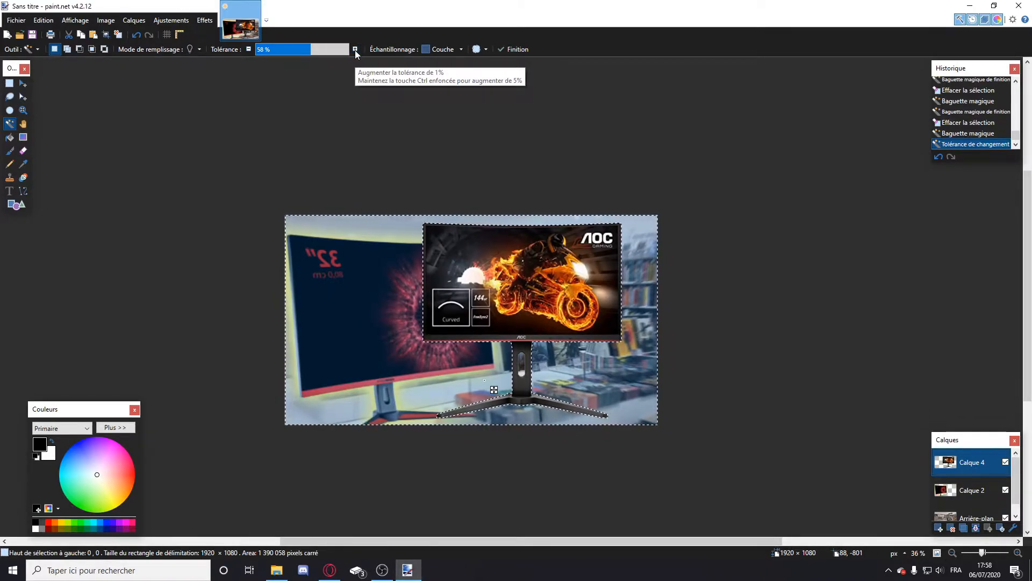
key(ctrl+d)
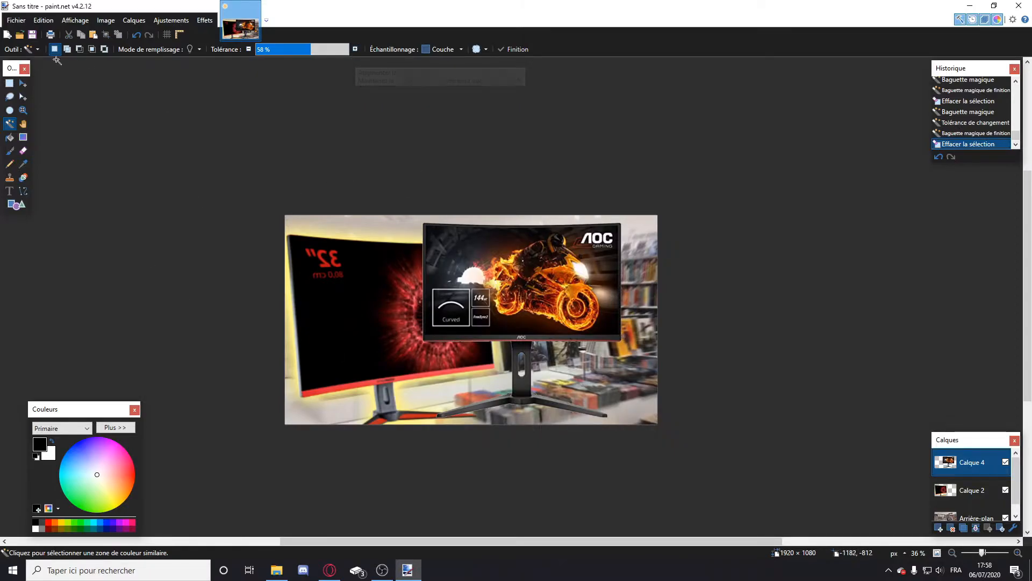
Select the cut-out AOC monitor with a rectangle, shrink it to about 181 × 156 pixels, and copy it.
key(s)
drag(402, 213, 644, 427)
click(24, 84)
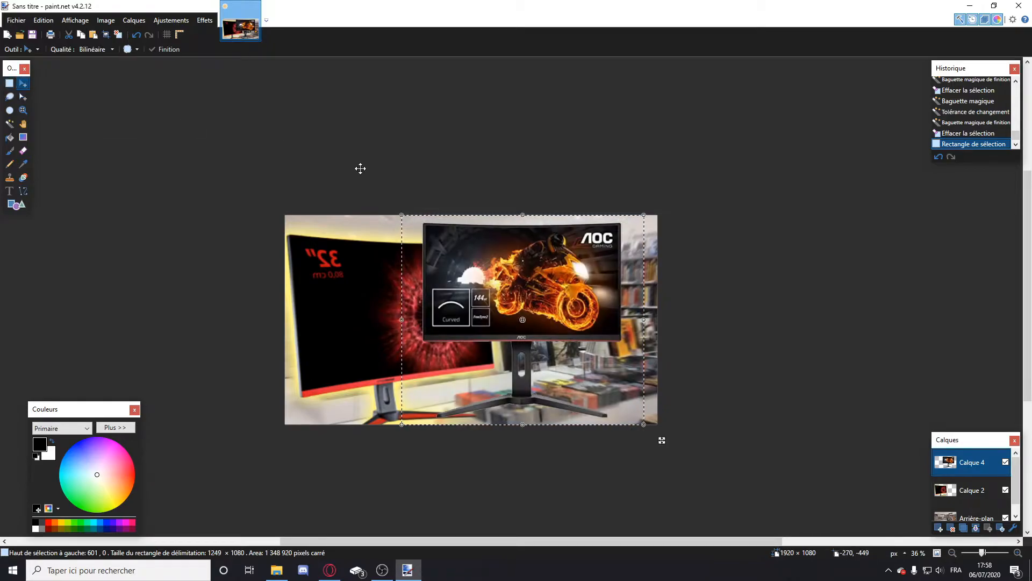
drag(400, 218, 562, 324)
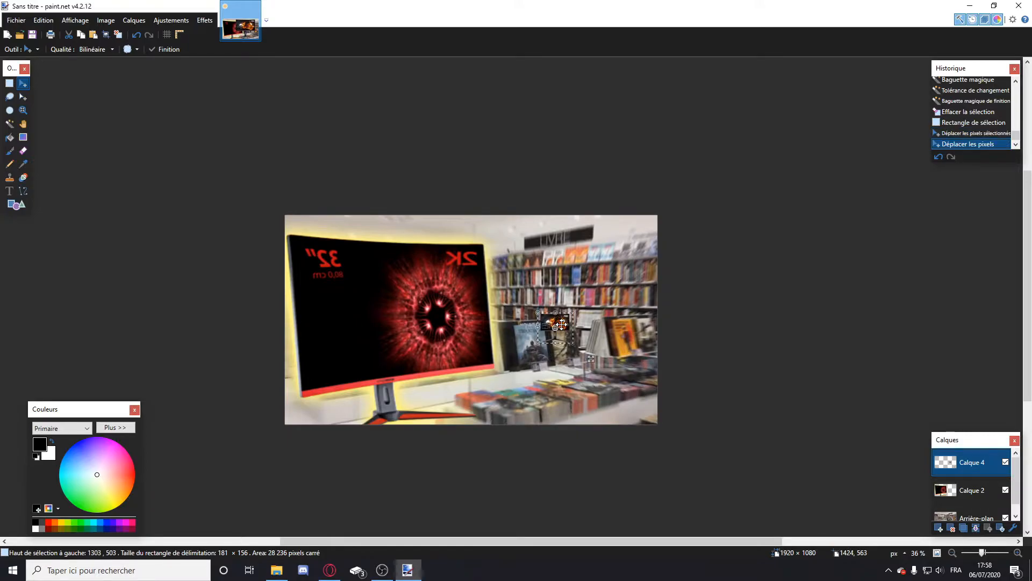
Tilt the small monitor at the large screen's upper-right corner and paste a bigger tilted copy at its lower-right corner.
drag(578, 348, 504, 263)
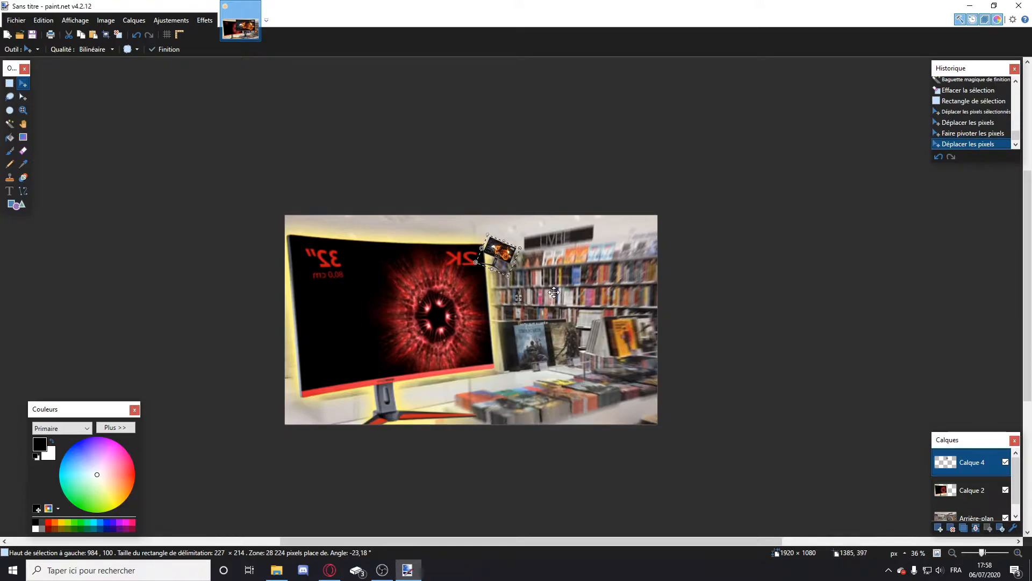
key(ctrl+v)
drag(535, 312, 495, 362)
drag(540, 401, 527, 415)
drag(501, 376, 518, 387)
Paste two more enlarged monitors, one tilted and cut off in the canvas's upper-right corner, one large and upside down in the lower-left corner.
key(ctrl+v)
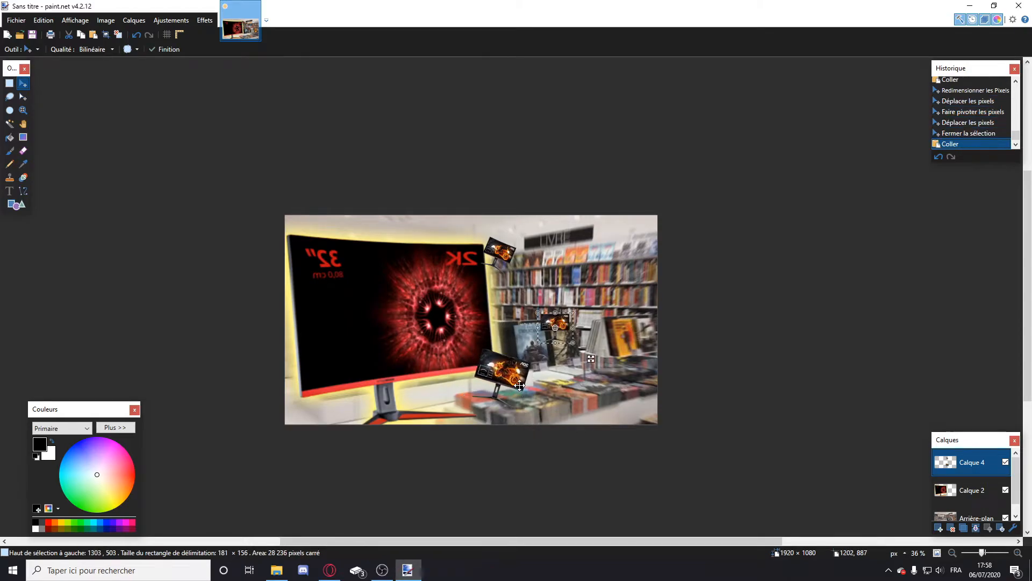
drag(581, 347, 733, 230)
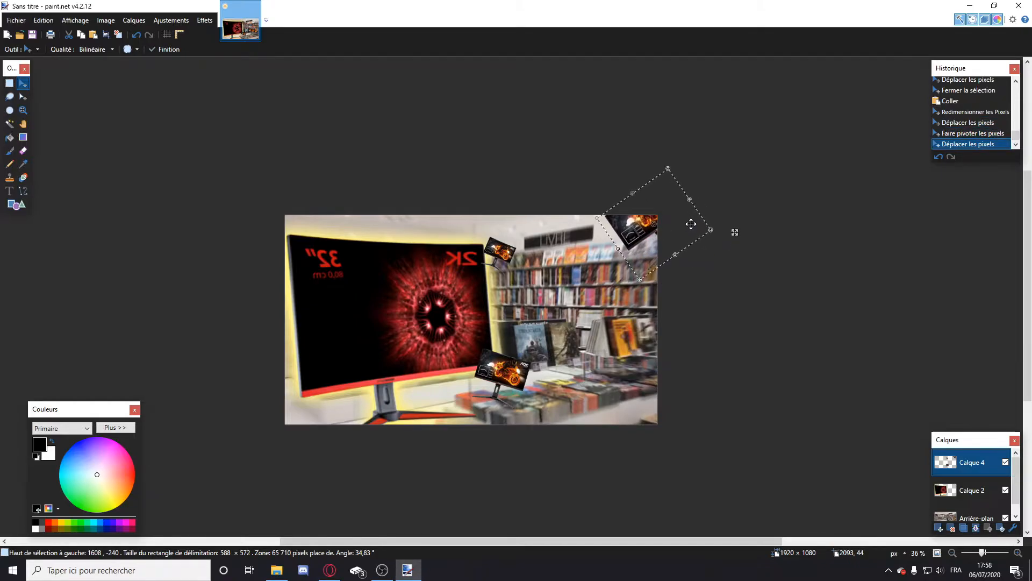
key(ctrl+v)
drag(569, 342, 459, 306)
drag(370, 315, 364, 339)
drag(395, 480, 461, 425)
drag(390, 362, 349, 379)
drag(420, 451, 177, 431)
drag(341, 425, 324, 486)
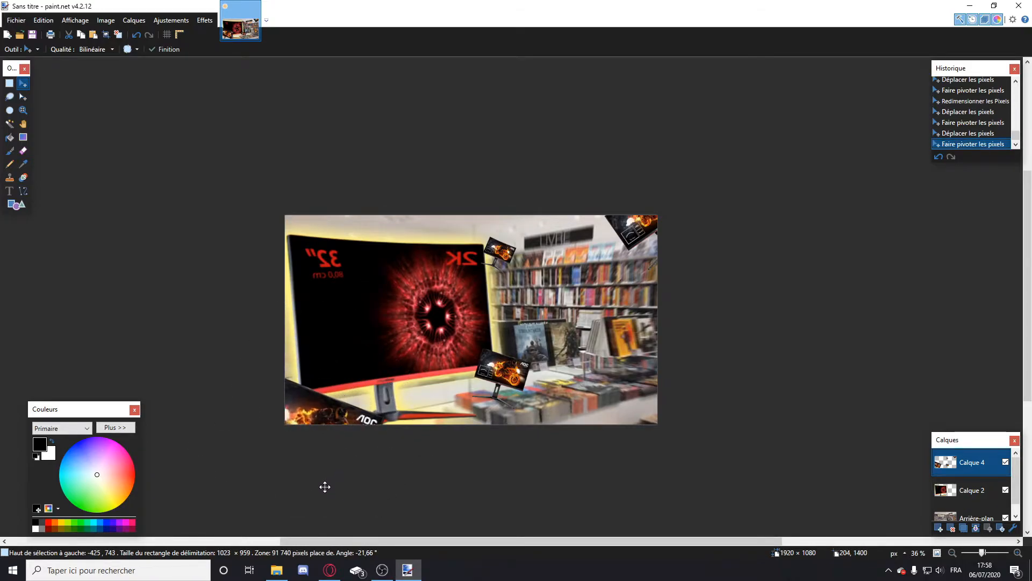
Paste two more AOC monitors, one tilted over the large screen's upper-left part and a small one below its red eye graphic.
key(ctrl+v)
drag(561, 332, 375, 251)
key(ctrl+d)
key(ctrl+v)
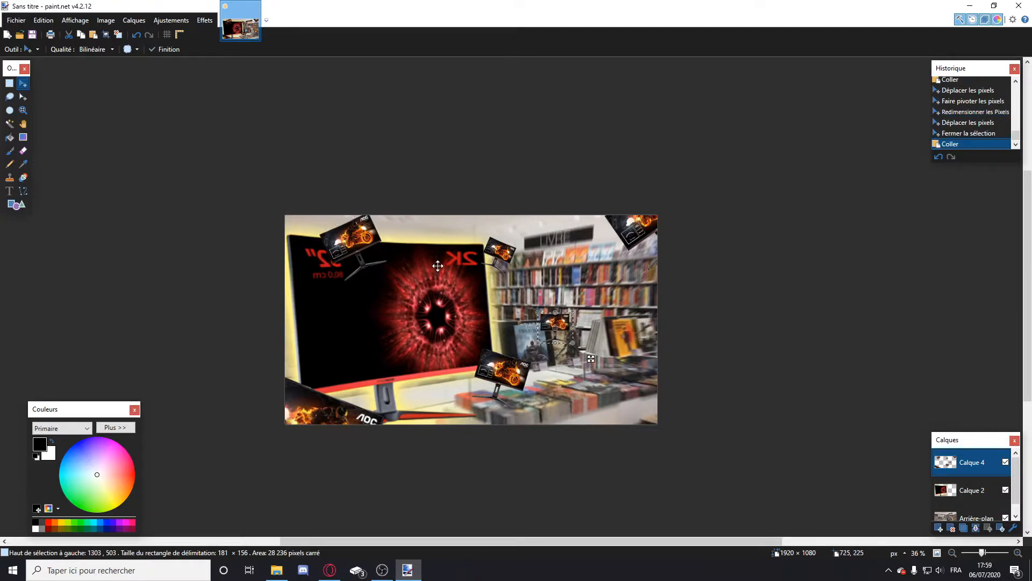
drag(558, 335, 436, 381)
key(ctrl+d)
Paste another AOC monitor, tilt it slightly, place it partly cut off in the canvas's lower-right corner, and deselect it.
key(ctrl+v)
drag(556, 328, 666, 413)
click(556, 350)
drag(638, 394, 663, 452)
mouse_move(647, 409)
mouse_down()
mouse_move(656, 424)
mouse_move(664, 412)
mouse_up()
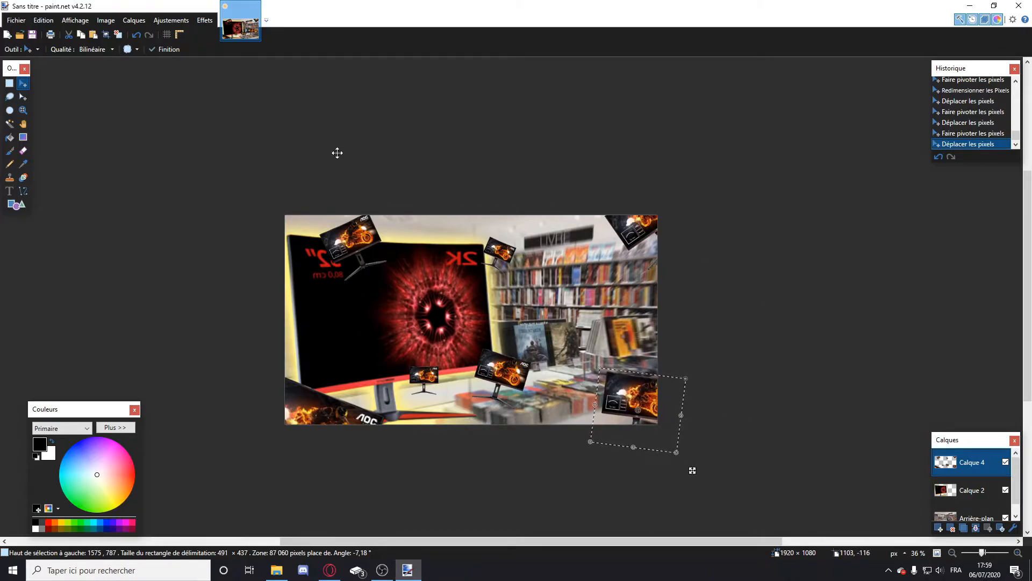
key(s)
key(ctrl+d)
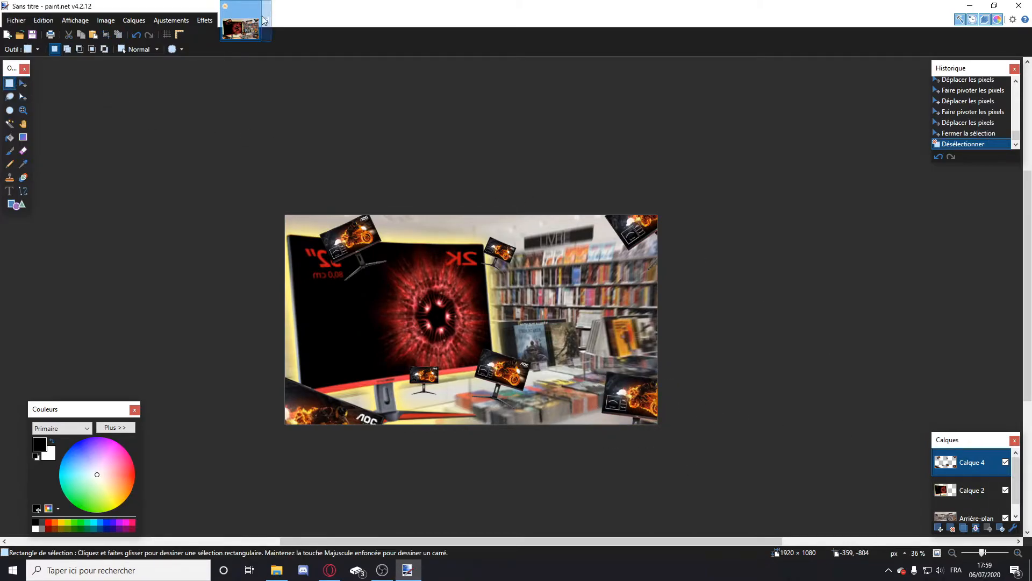
Apply a motion blur (Flou de déplacement) to the scattered monitors on Calque 4 with angle 25 and distance 32.
click(205, 20)
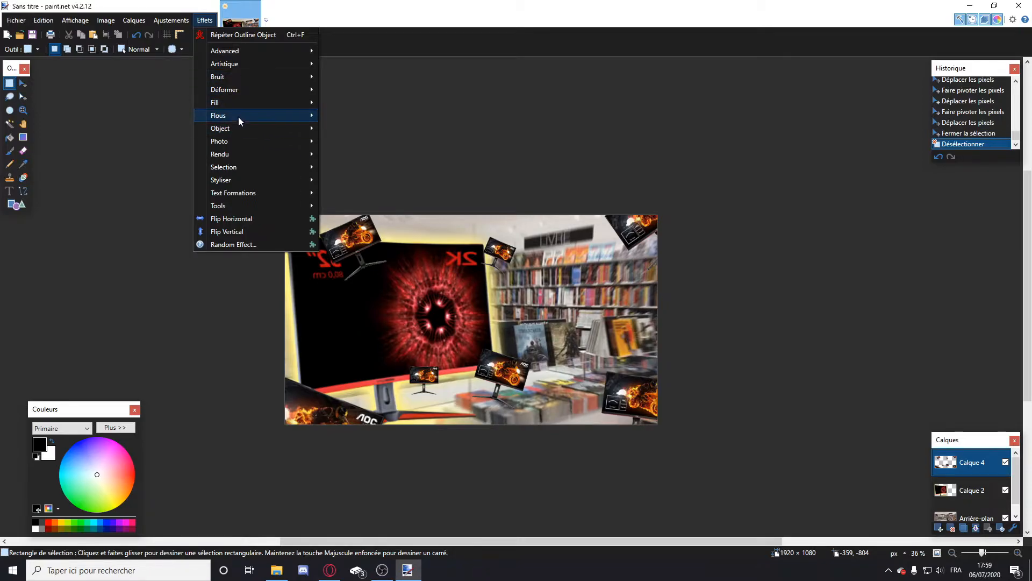
mouse_move(297, 118)
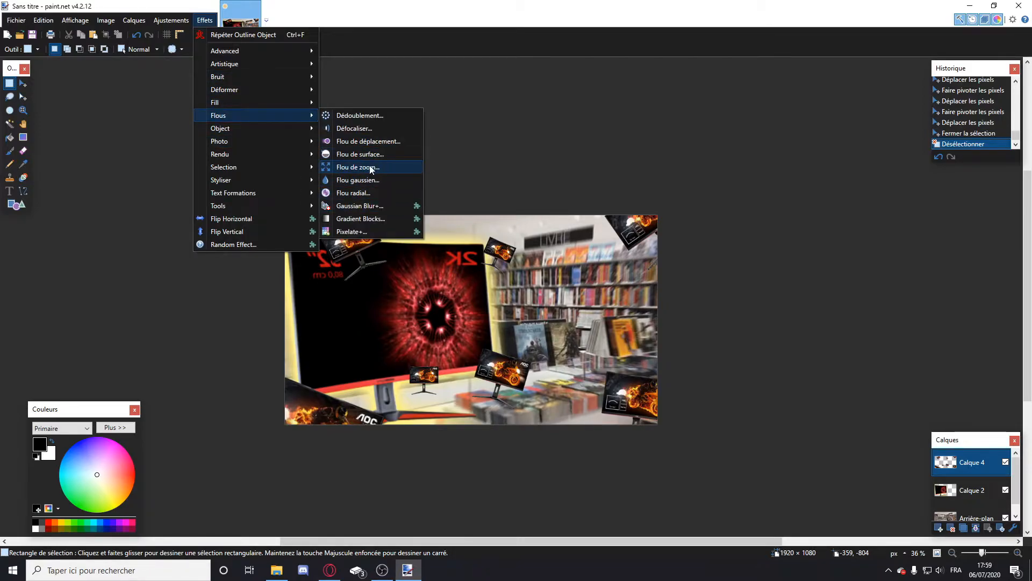
click(370, 142)
drag(437, 308, 442, 310)
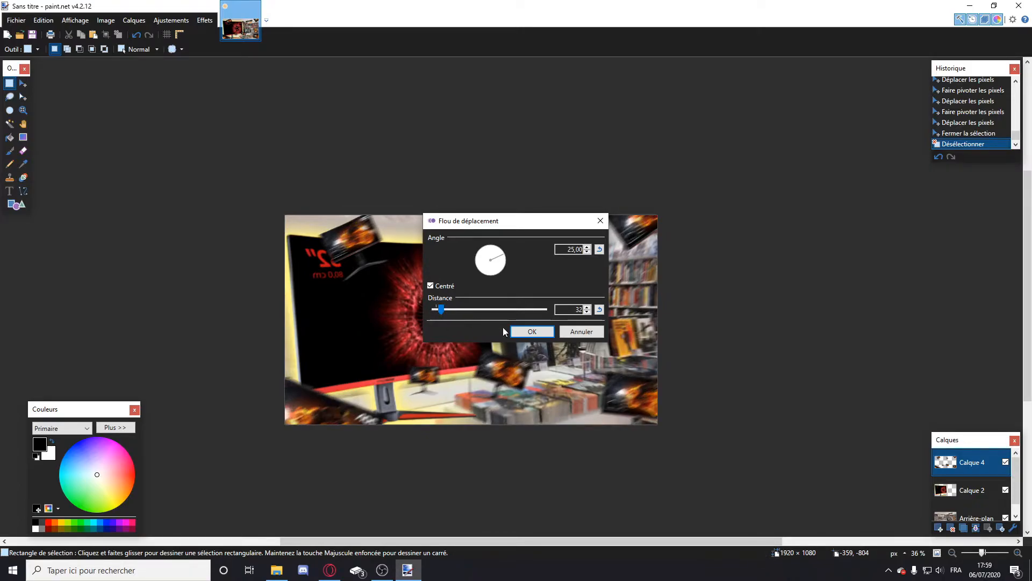
click(532, 331)
Move Calque 4 below Calque 2, then select the whole canvas on Calque 4 and copy its blurred monitors.
drag(972, 473, 969, 492)
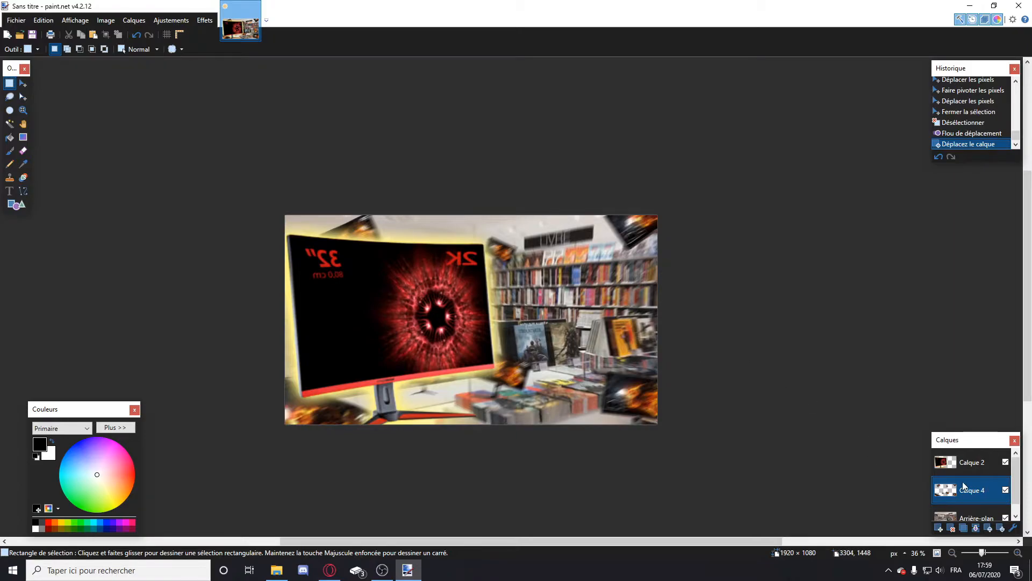
click(960, 473)
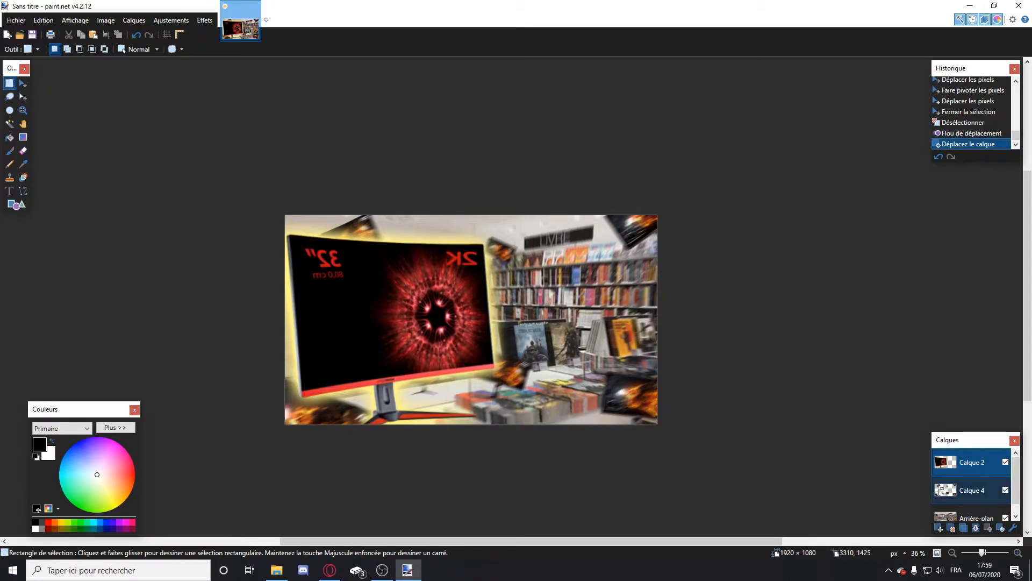
click(967, 490)
drag(124, 94, 781, 453)
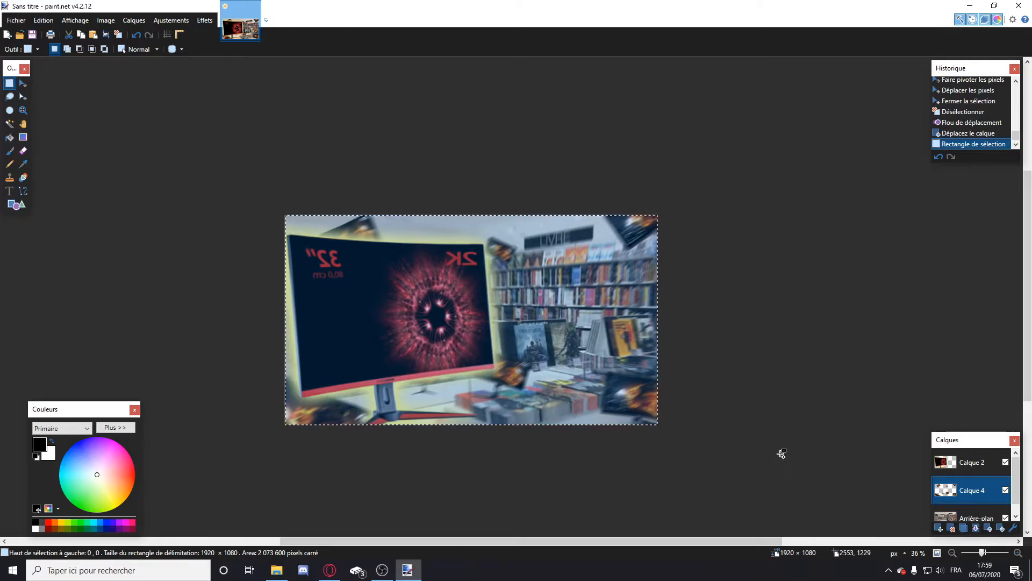
Undo the history back to the state before the Outline Object effect was applied to the large monitor.
key(ctrl+z)
key(ctrl+z)
key(ctrl+z)
key(ctrl+z)
key(ctrl+z)
key(ctrl+z)
key(ctrl+z)
key(ctrl+z)
key(ctrl+z)
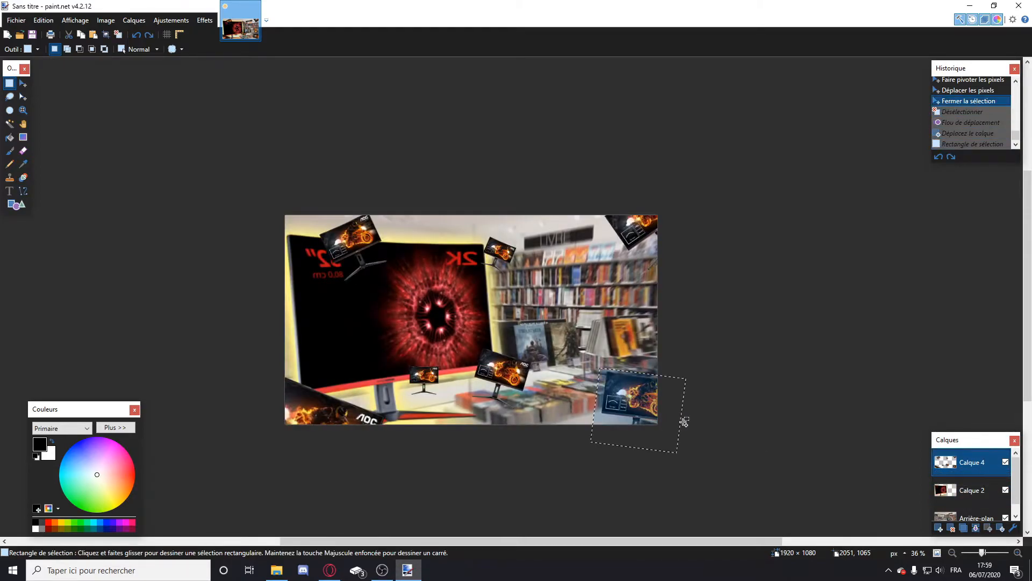
key(ctrl+z)
key(ctrl+z)
key(ctrl+z)
key(ctrl+z)
key(ctrl+z)
key(ctrl+z)
key(ctrl+z)
key(ctrl+z)
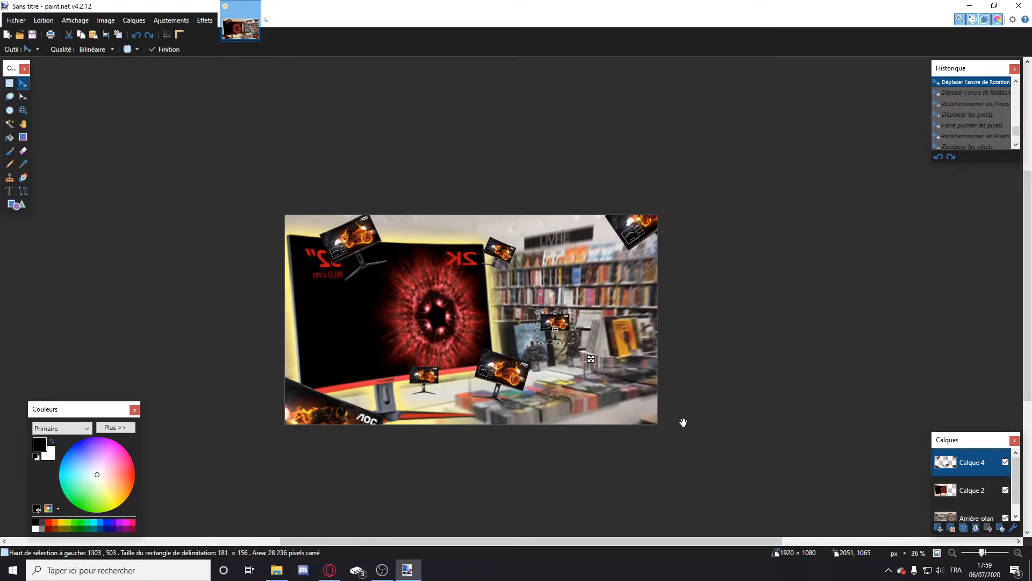
key(ctrl+z)
key(ctrl+z)
key(ctrl+z)
key(ctrl+z)
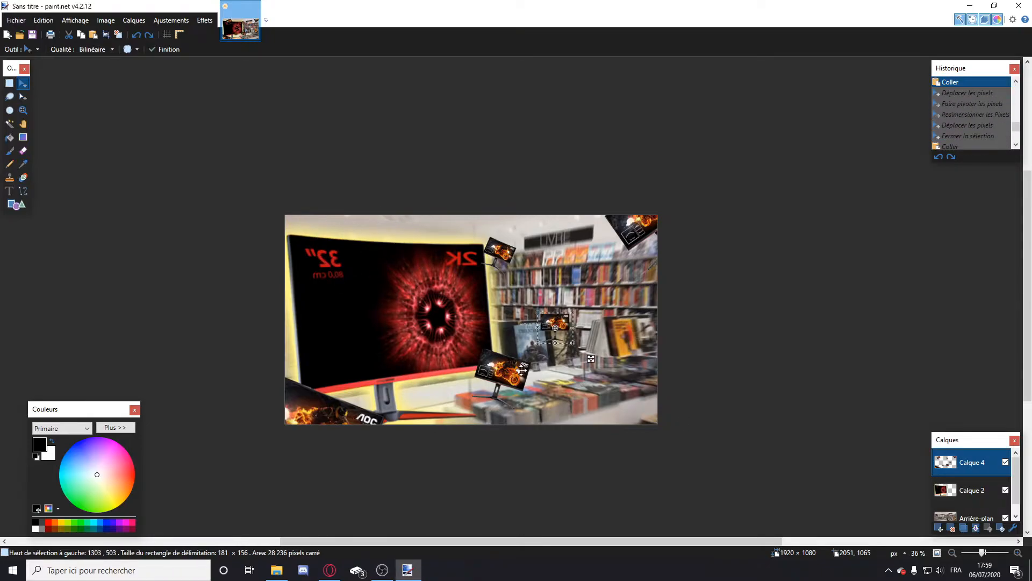
key(ctrl+z)
key(ctrl+z)
key(ctrl+z)
key(ctrl+z)
key(ctrl+z)
key(ctrl+z)
key(ctrl+z)
key(ctrl+z)
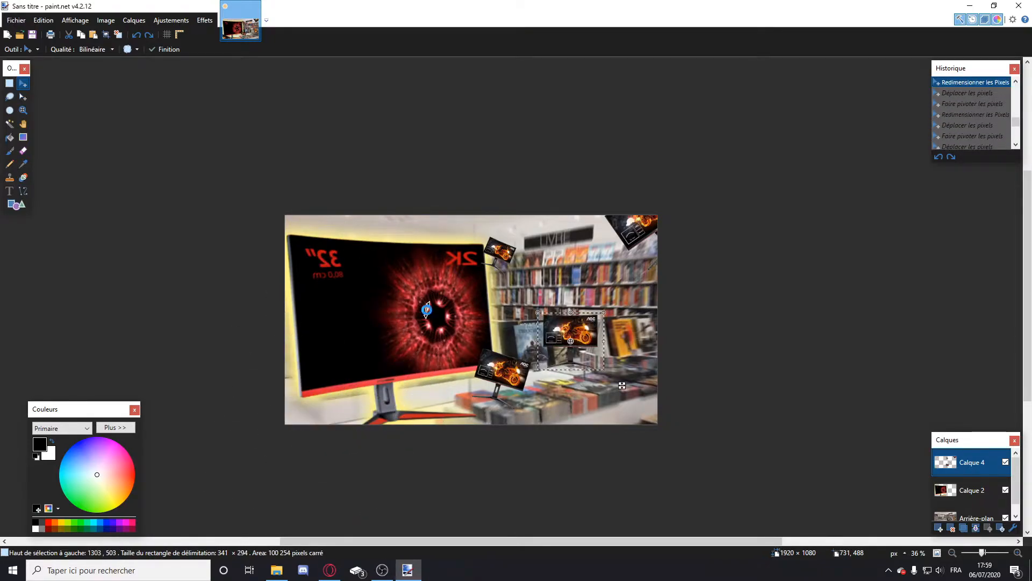
key(ctrl+z)
key(ctrl+z)
key(ctrl+z)
key(ctrl+z)
key(ctrl+z)
key(ctrl+z)
key(ctrl+z)
key(ctrl+z)
key(ctrl+z)
key(ctrl+z)
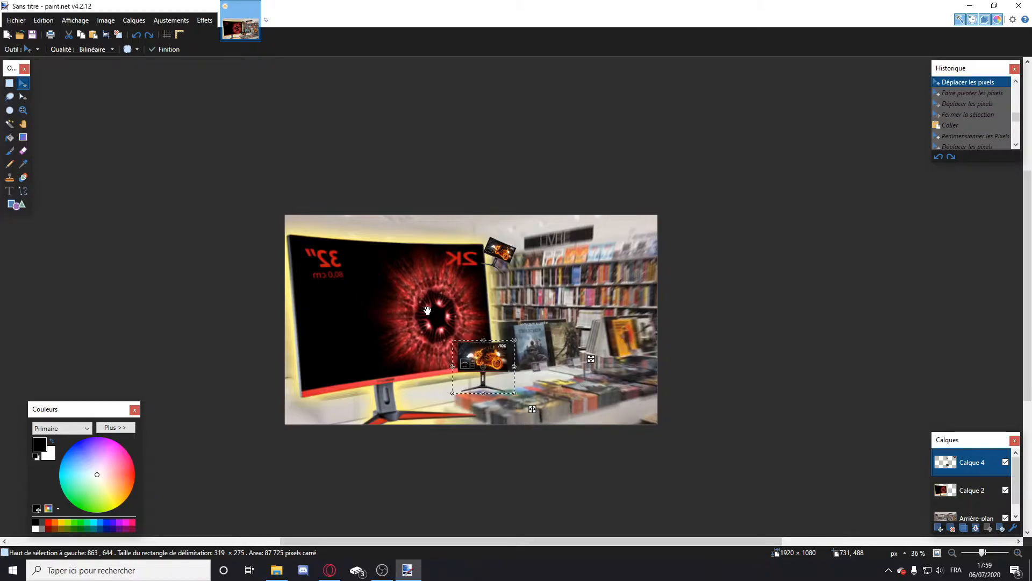
key(ctrl+z)
key(ctrl+z)
key(ctrl+z)
key(ctrl+z)
key(ctrl+z)
key(ctrl+z)
key(ctrl+z)
key(ctrl+z)
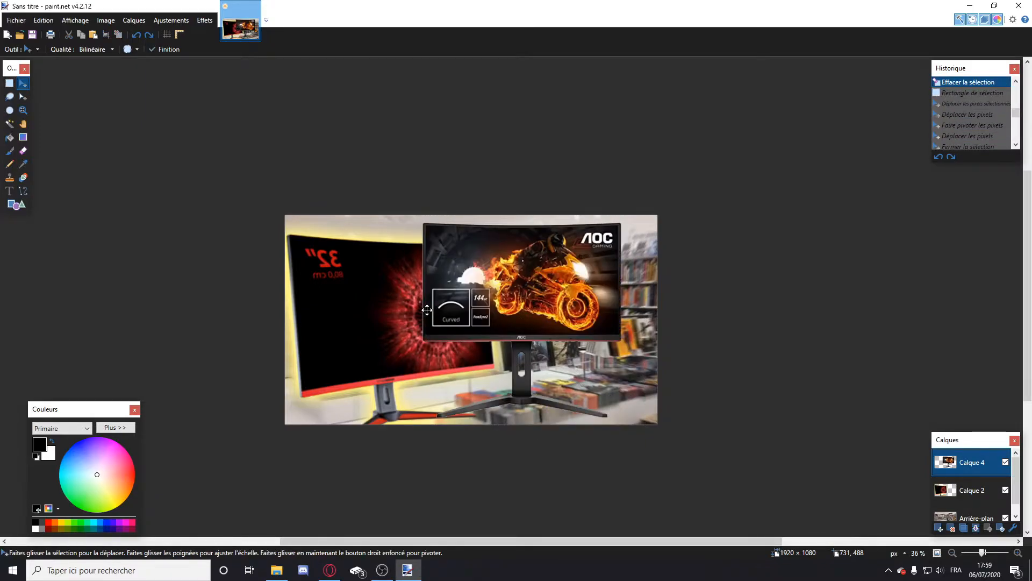
key(ctrl+z)
key(ctrl+z)
key(ctrl+z)
key(ctrl+z)
key(ctrl+z)
key(ctrl+z)
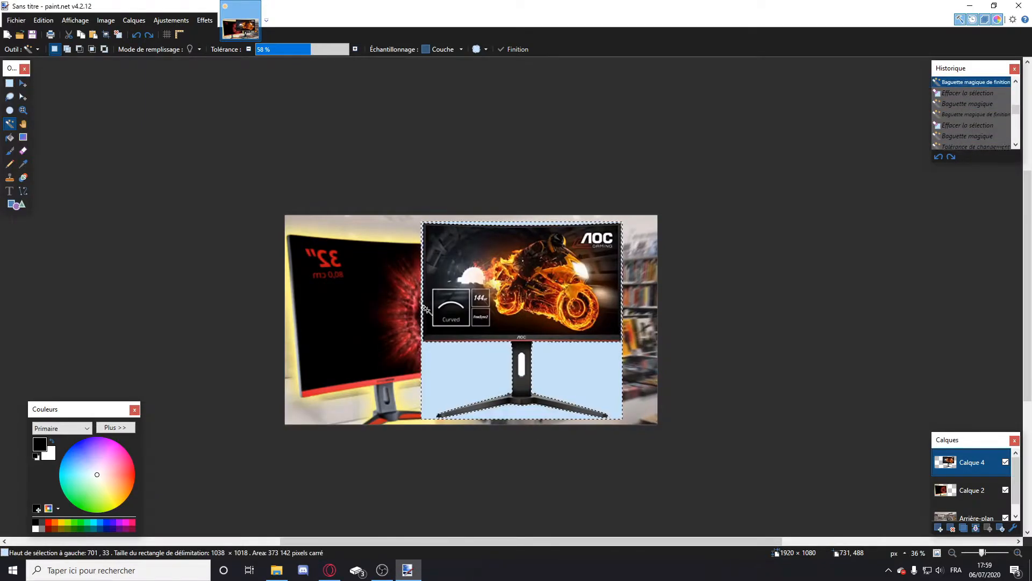
key(ctrl+z)
key(ctrl+z)
key(ctrl+z)
key(ctrl+z)
key(ctrl+z)
key(ctrl+z)
key(ctrl+z)
key(ctrl+z)
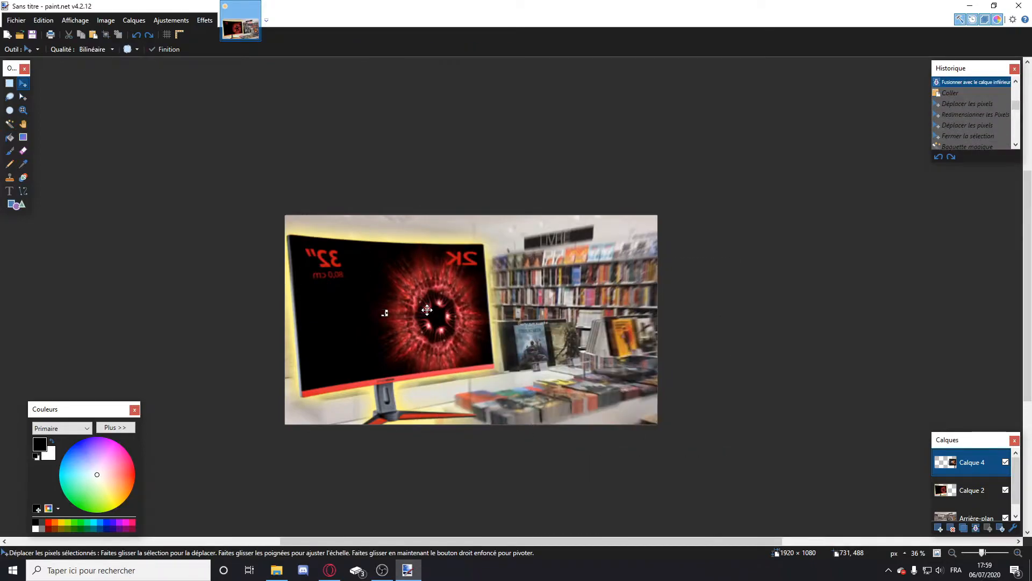
key(ctrl+z)
key(ctrl+z)
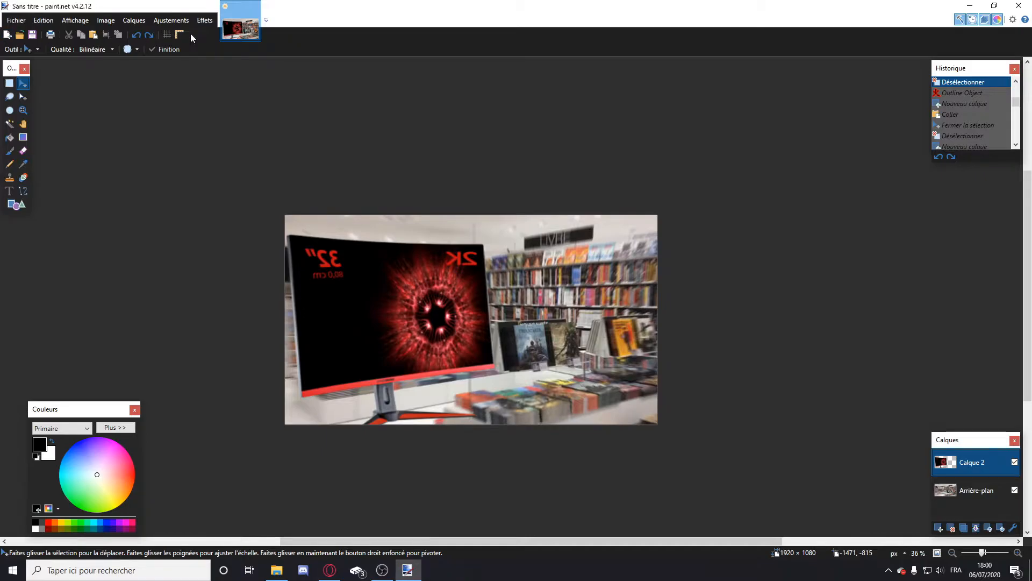
Add a new layer and paste the copied blurred monitors into it.
click(940, 528)
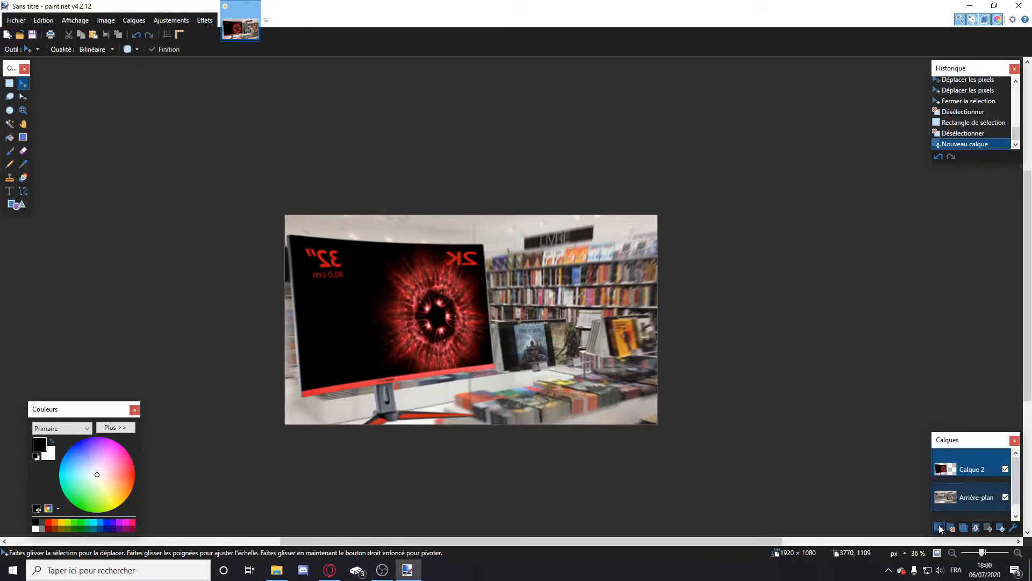
key(ctrl+v)
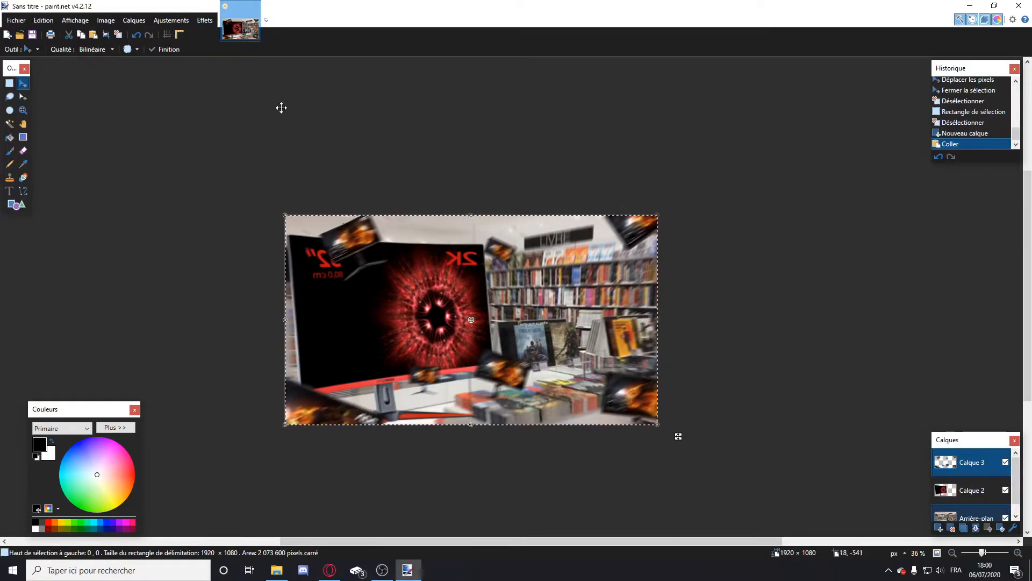
Deselect the pasted blurred monitors and move Calque 3 below Calque 2.
key(s)
key(ctrl+d)
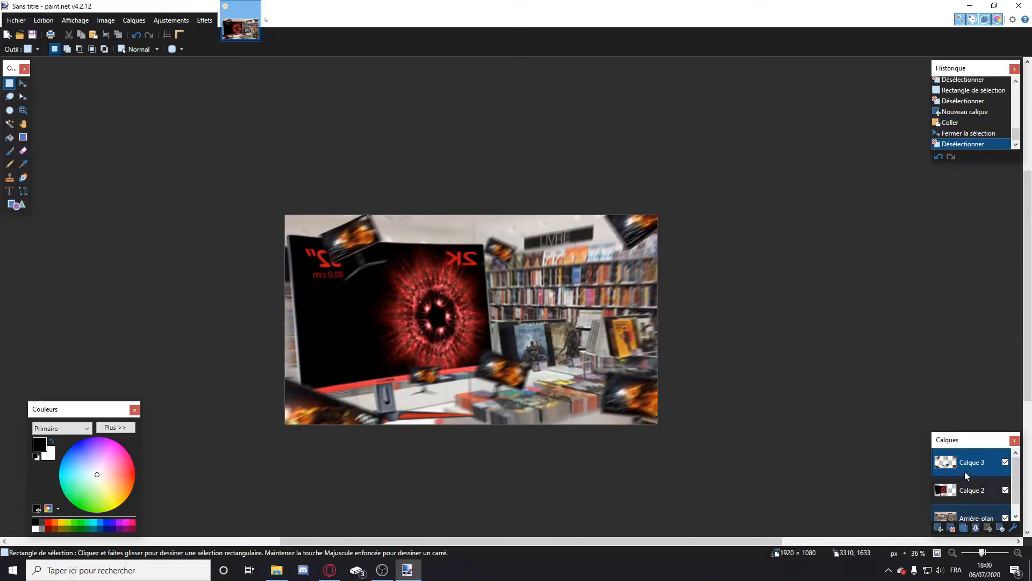
drag(964, 471, 963, 487)
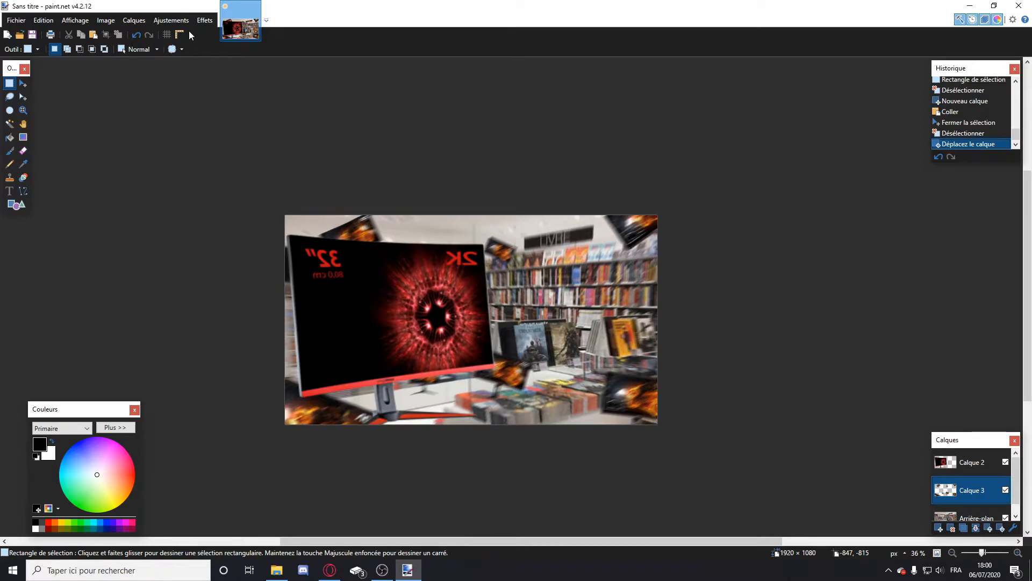
Apply the Bevel Selection effect to the large monitor on Calque 2 with depth 50 and strength 1.00.
click(205, 20)
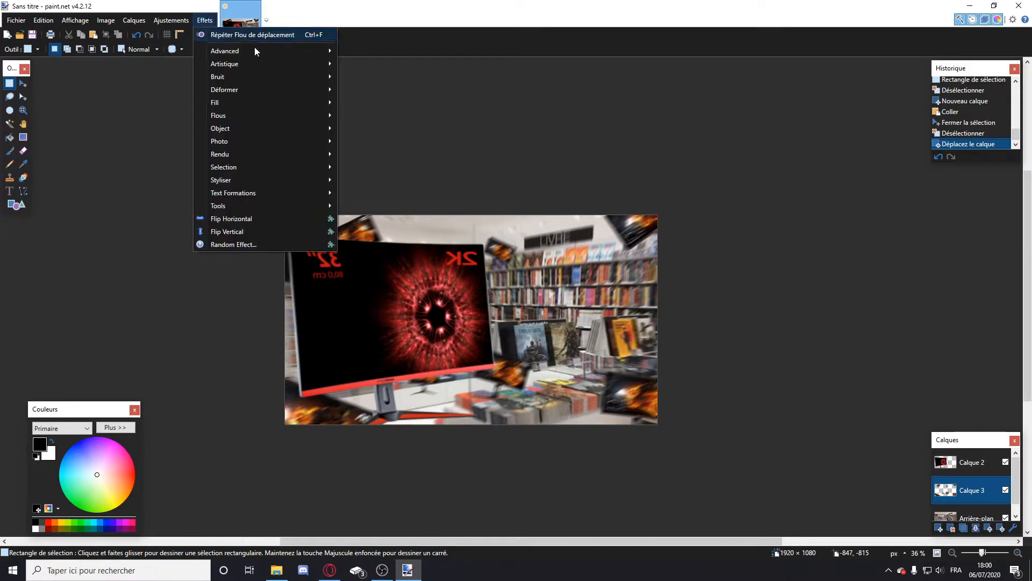
click(978, 467)
click(205, 20)
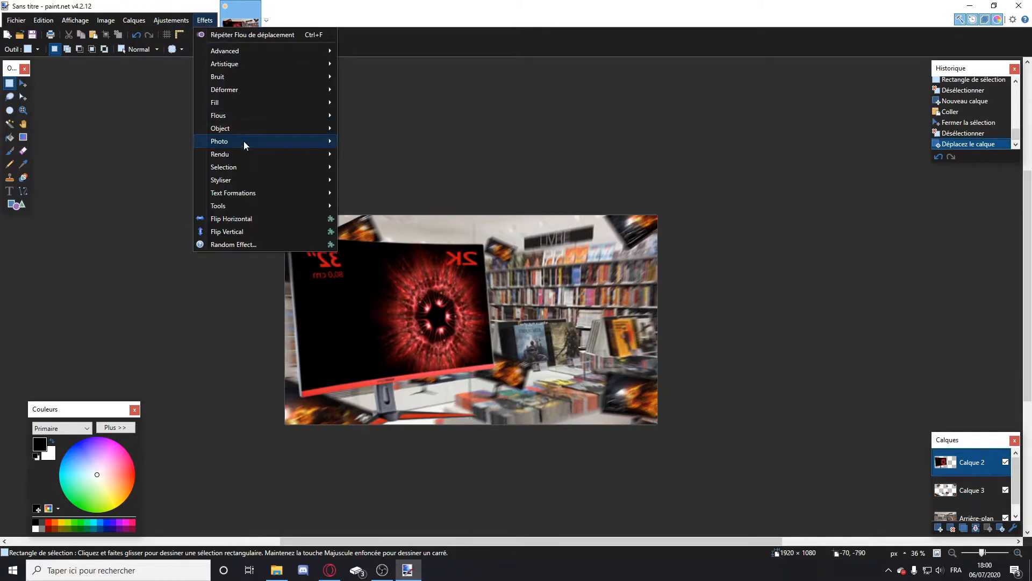
mouse_move(240, 141)
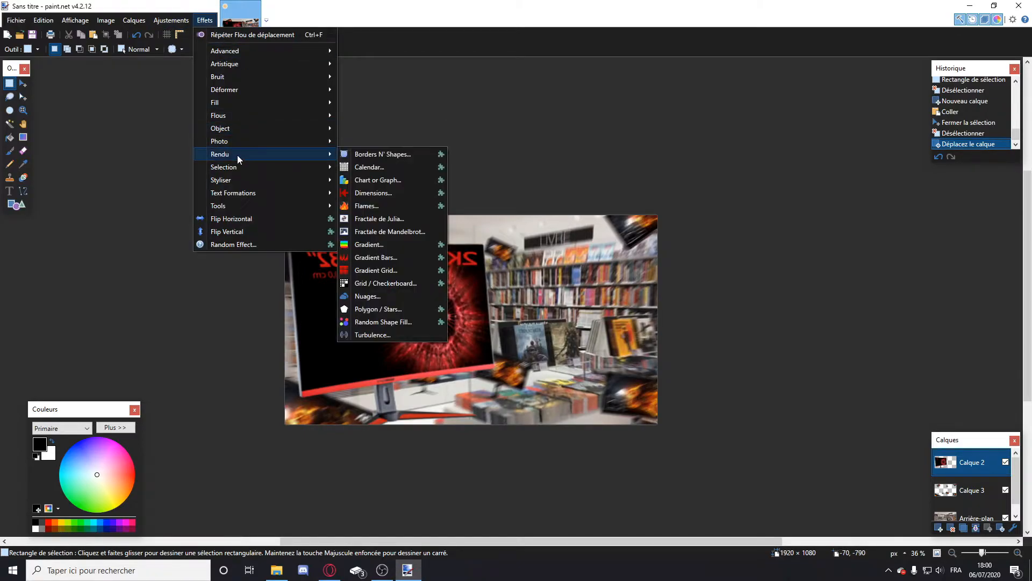
mouse_move(236, 169)
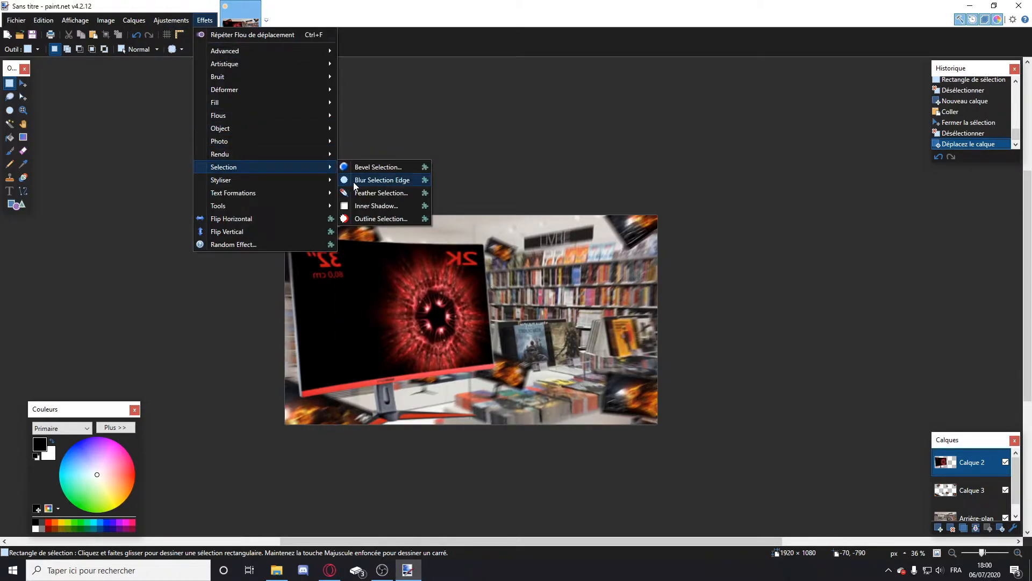
click(389, 167)
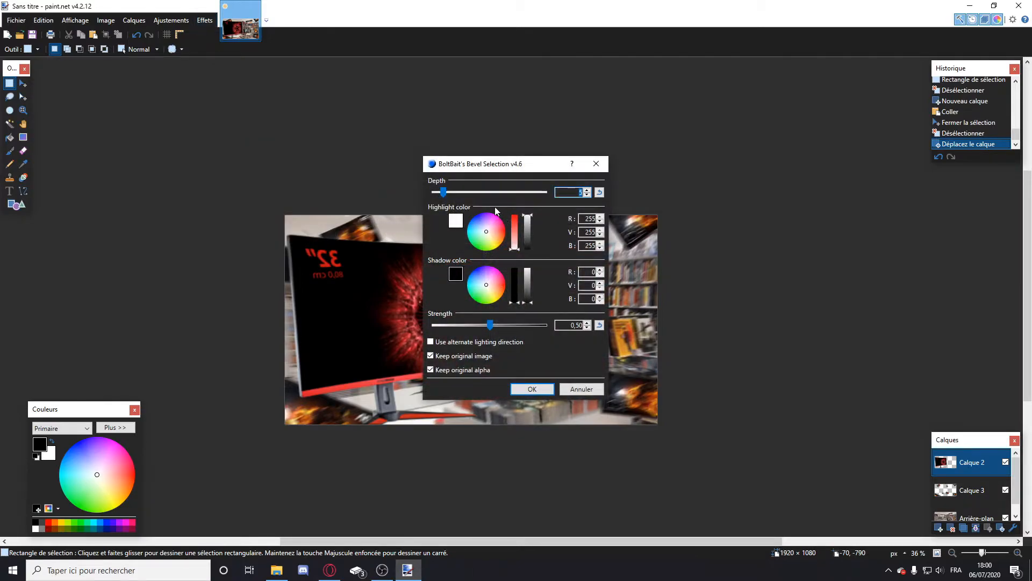
drag(444, 192, 571, 199)
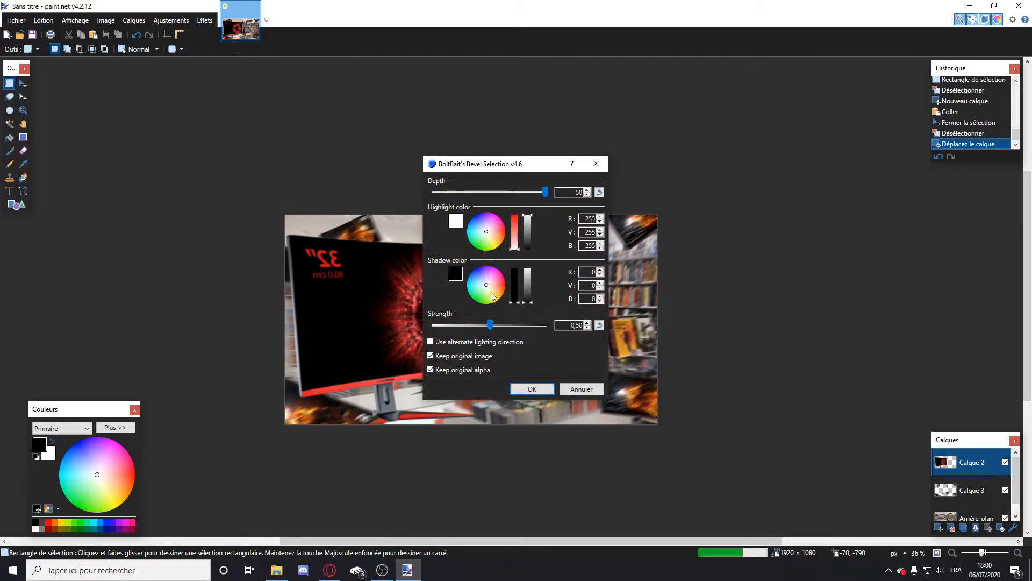
drag(545, 328, 555, 330)
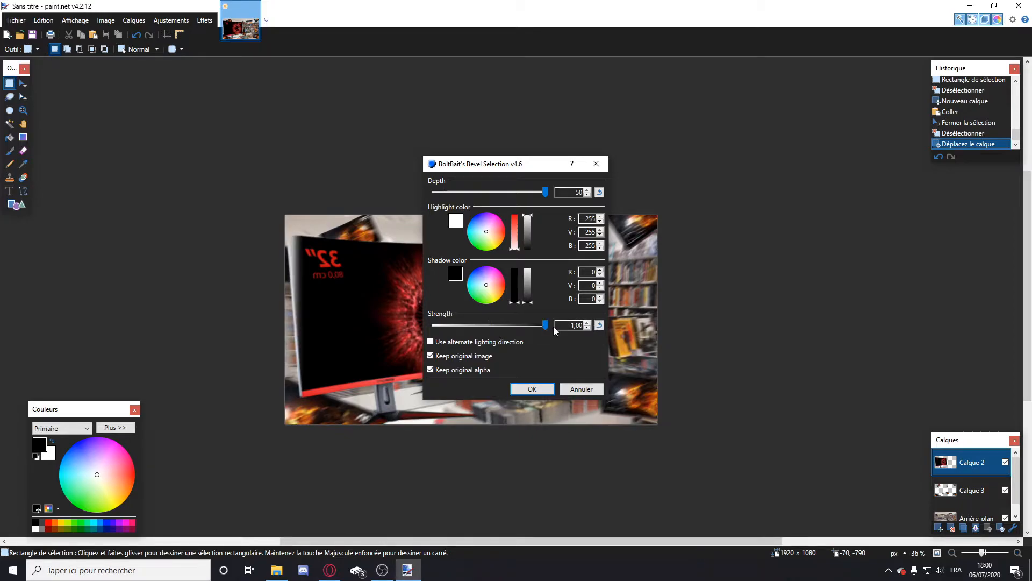
drag(504, 165, 755, 104)
click(783, 326)
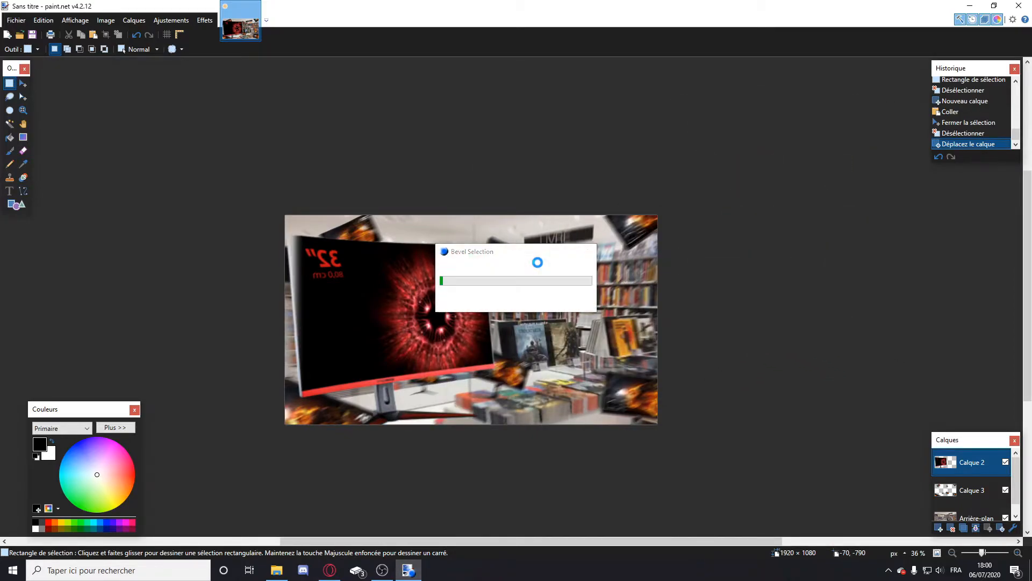
Apply a zoom blur (Flou de zoom) to Calque 2, centred on the large monitor at about -0.40, -0.07.
click(205, 20)
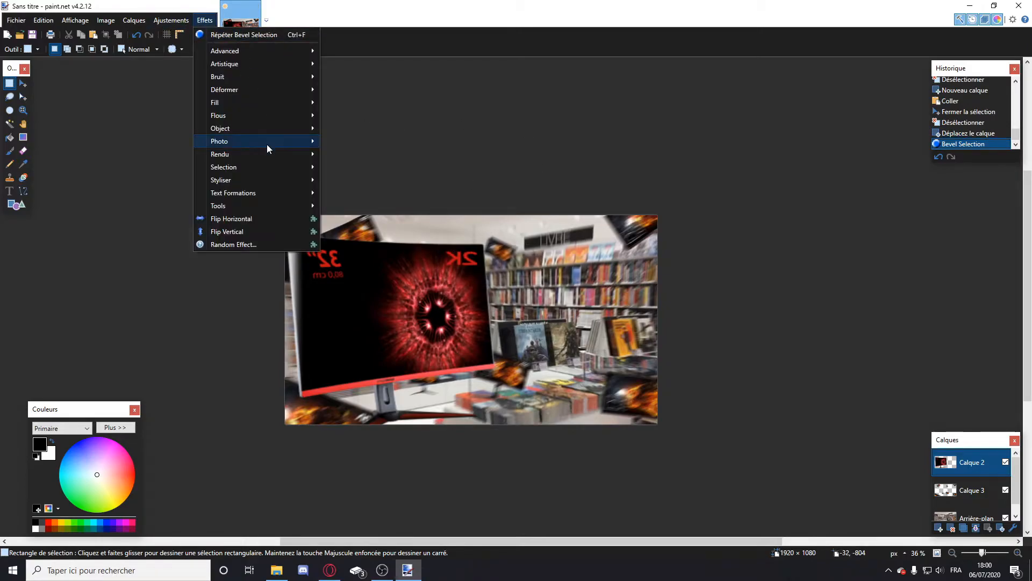
mouse_move(240, 116)
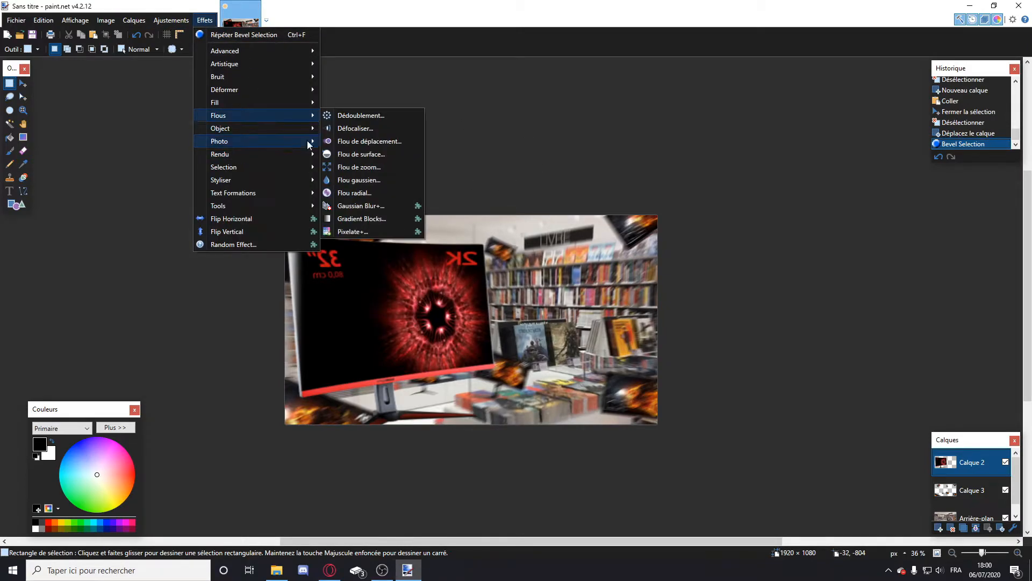
click(352, 167)
drag(452, 296, 440, 291)
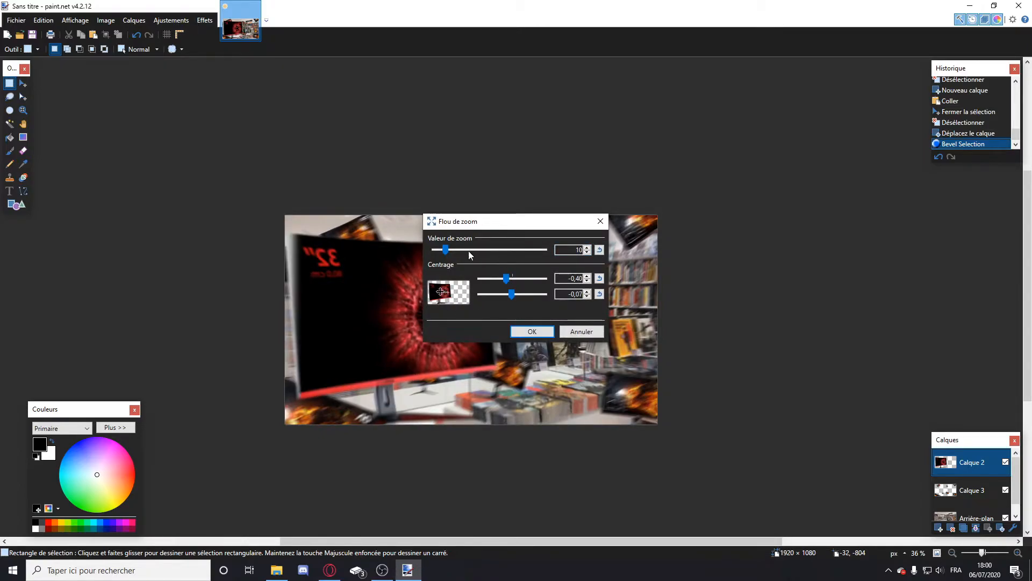
drag(460, 252, 453, 248)
click(530, 331)
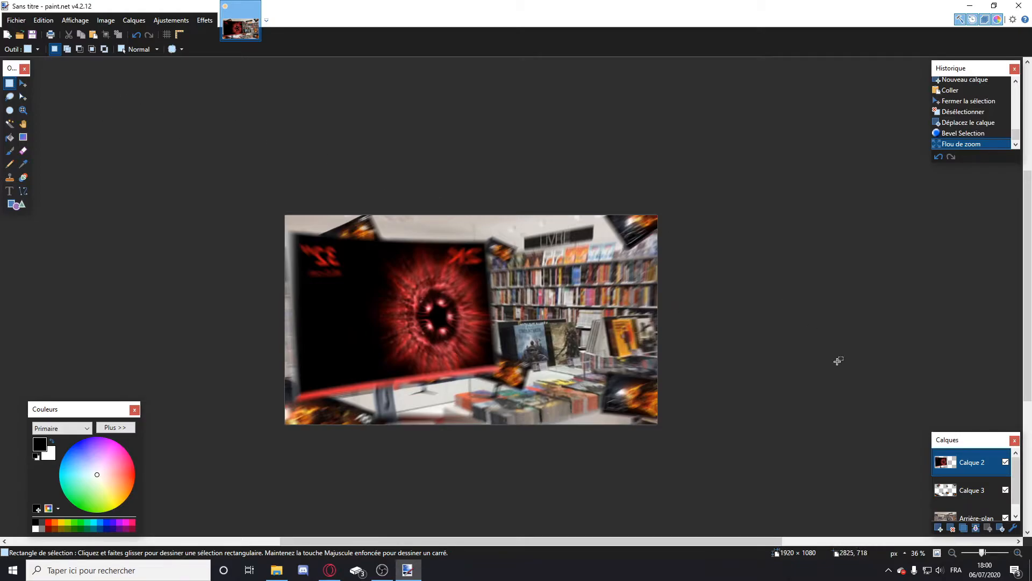
Add a new layer above Calque 2 and set the Text tool's font to Questrian.
click(939, 529)
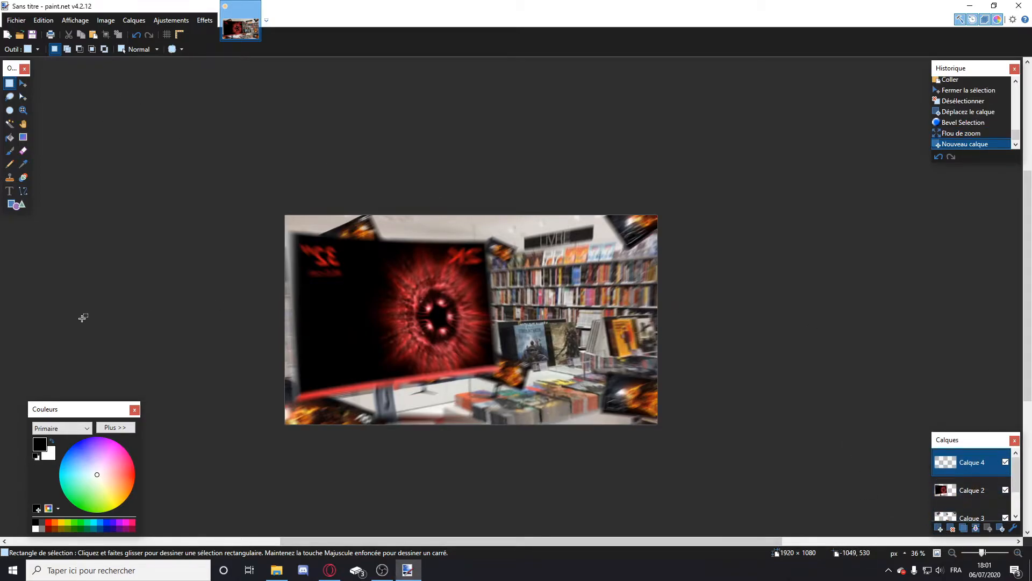
click(12, 191)
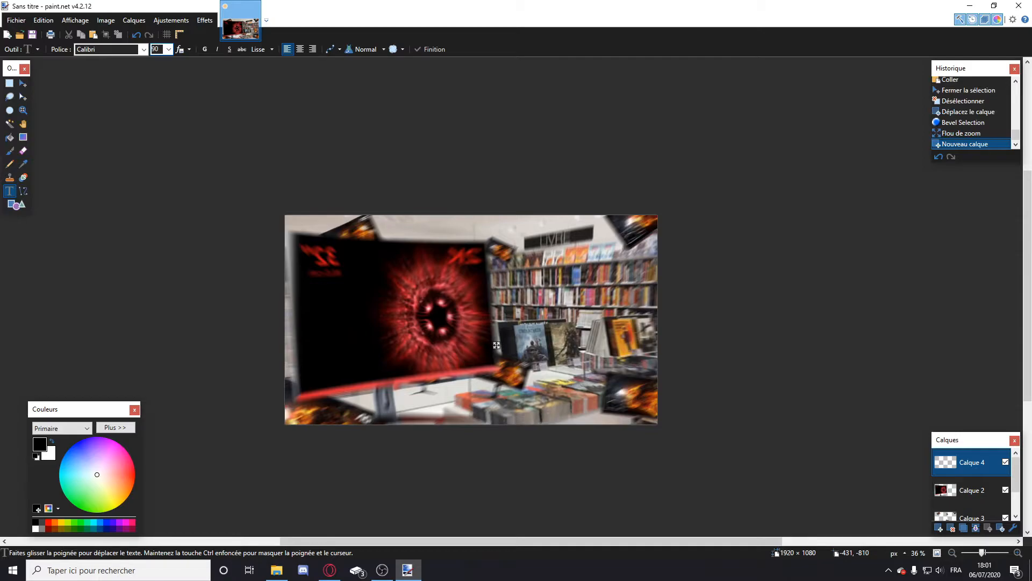
click(144, 49)
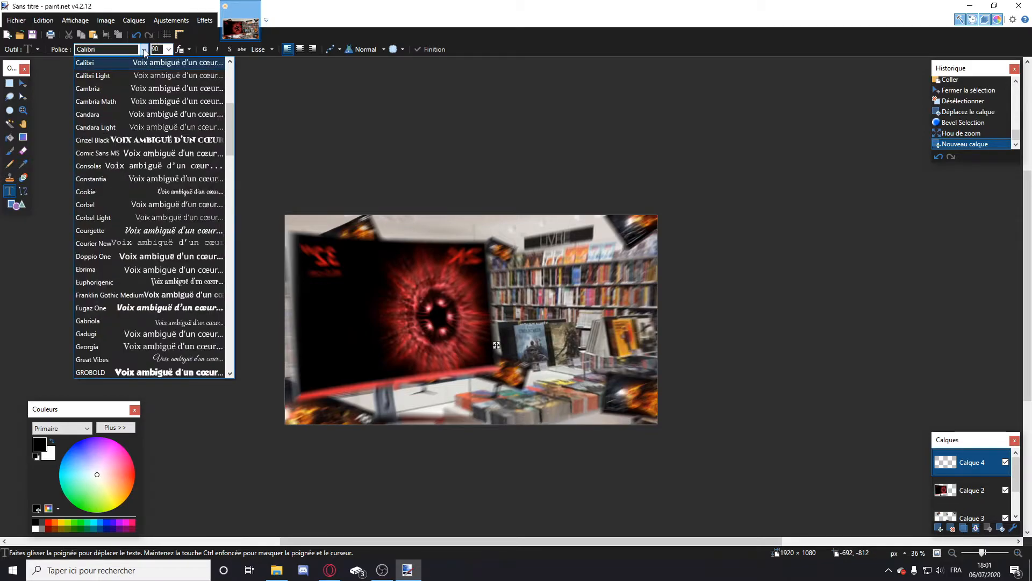
scroll(152, 215, down, 8)
scroll(153, 213, down, 3)
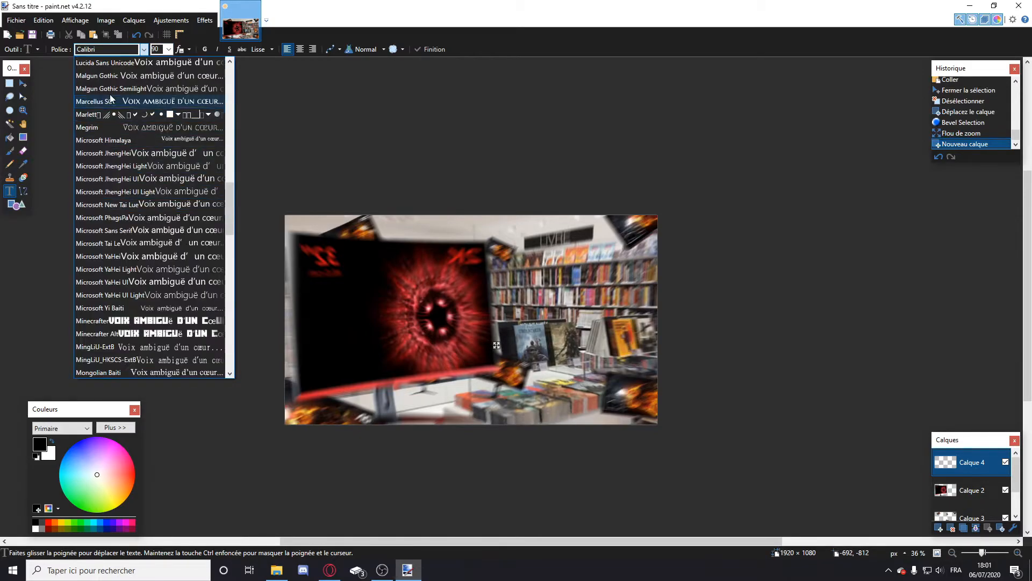
click(105, 50)
click(101, 49)
scroll(199, 227, down, 16)
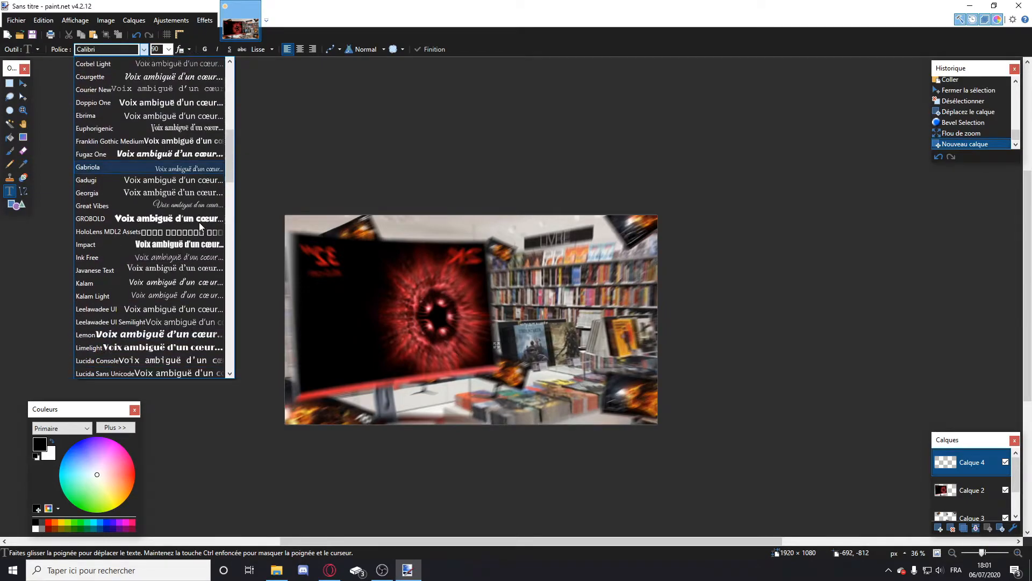
scroll(198, 226, down, 10)
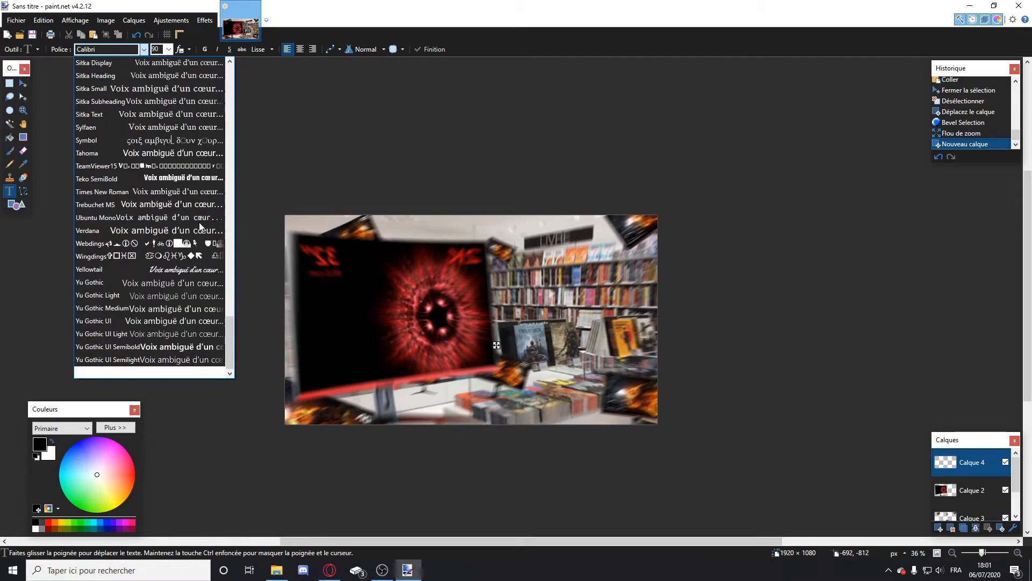
scroll(199, 226, up, 7)
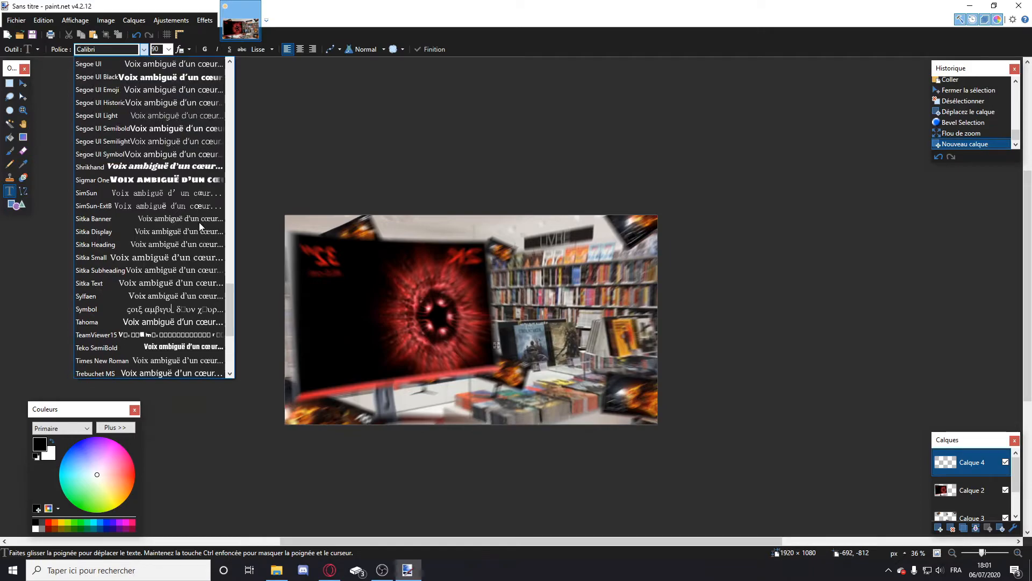
scroll(179, 243, up, 3)
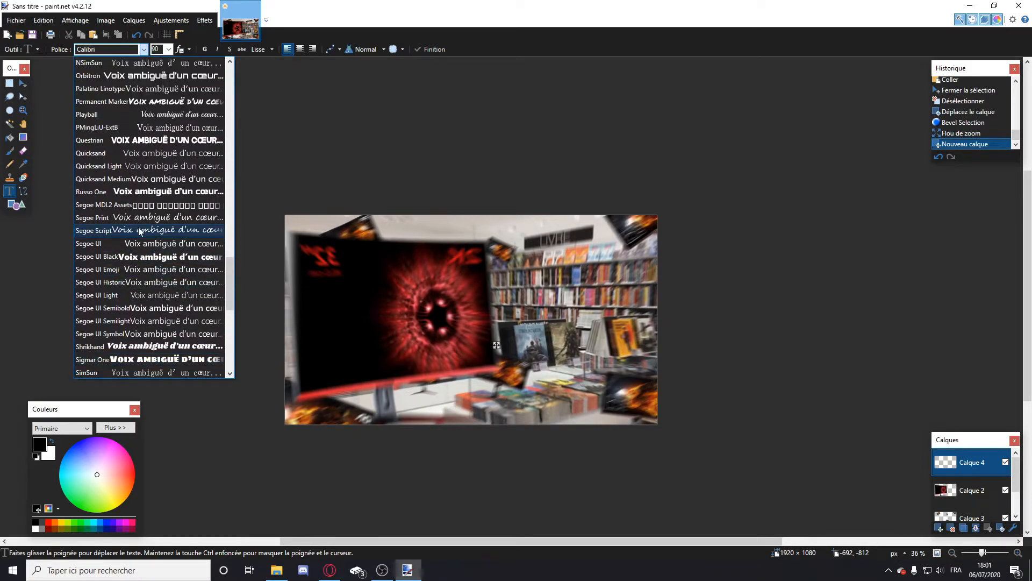
click(143, 141)
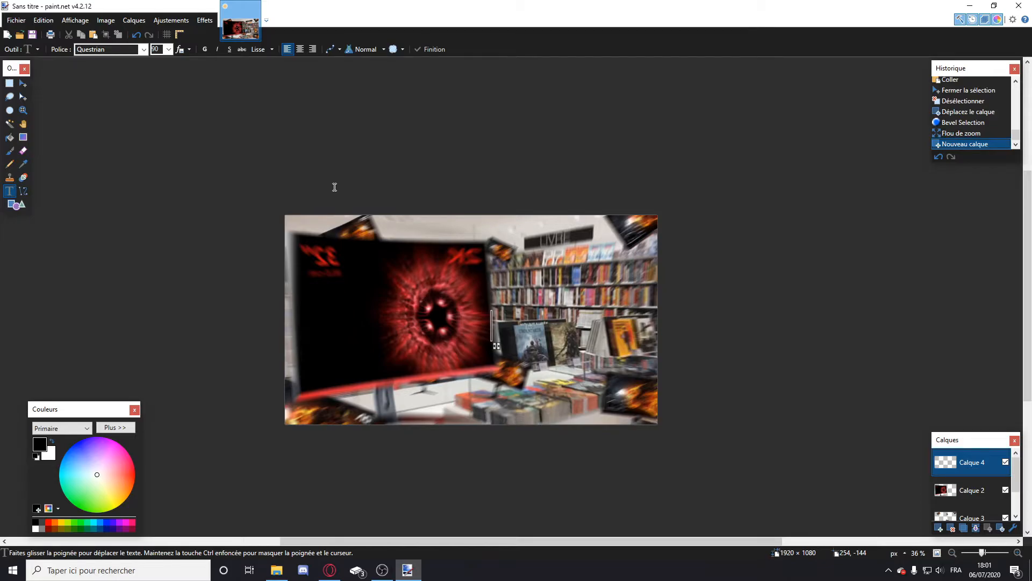
Enter the text 144HZ on Calque 4, place it over the book tables at the image's lower right, and set its size to 120.
text(144)
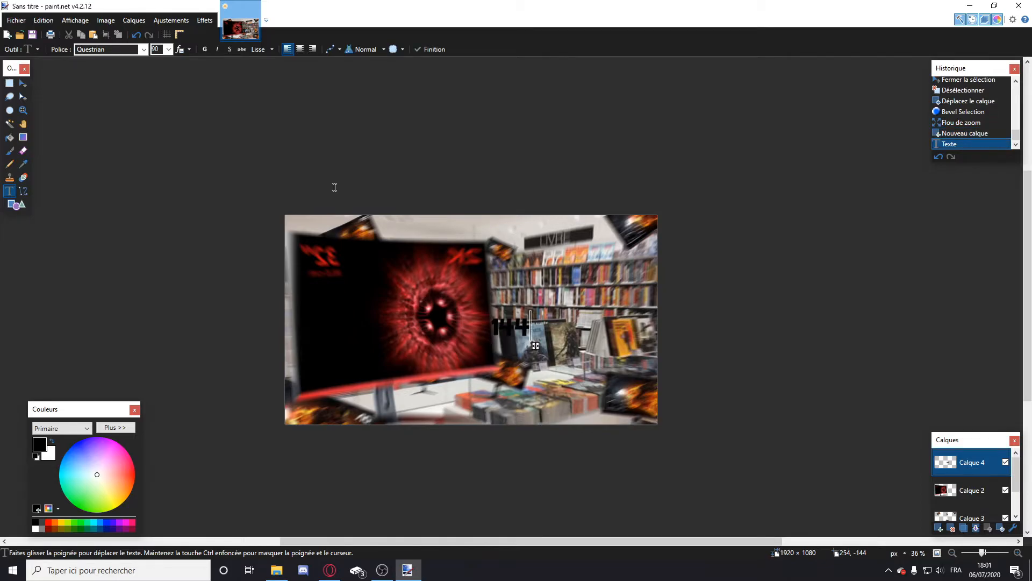
text(HZ)
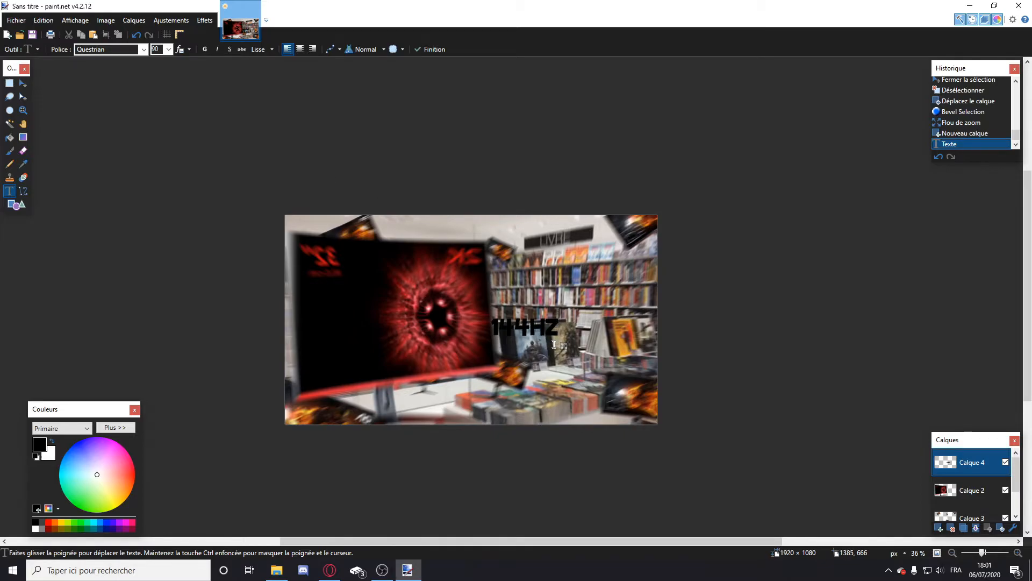
drag(566, 348, 616, 375)
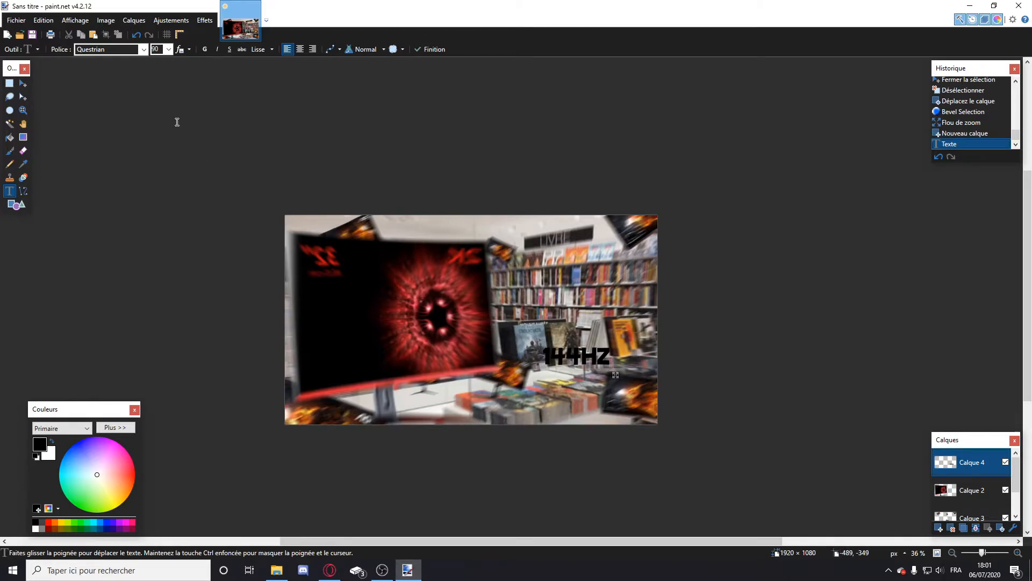
text(120)
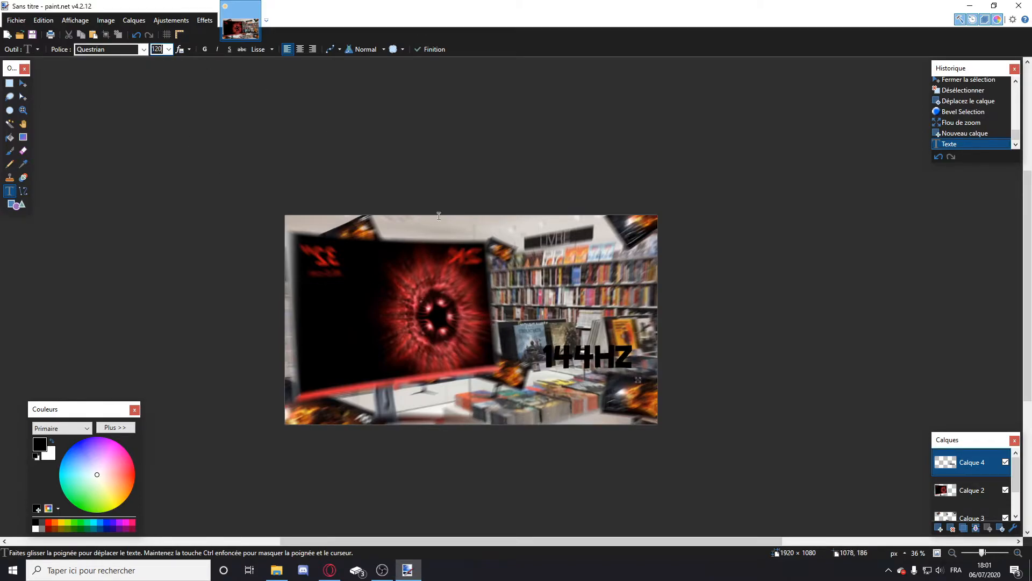
Enlarge the 144HZ text to size 520 and move it left towards the large monitor.
text(1)
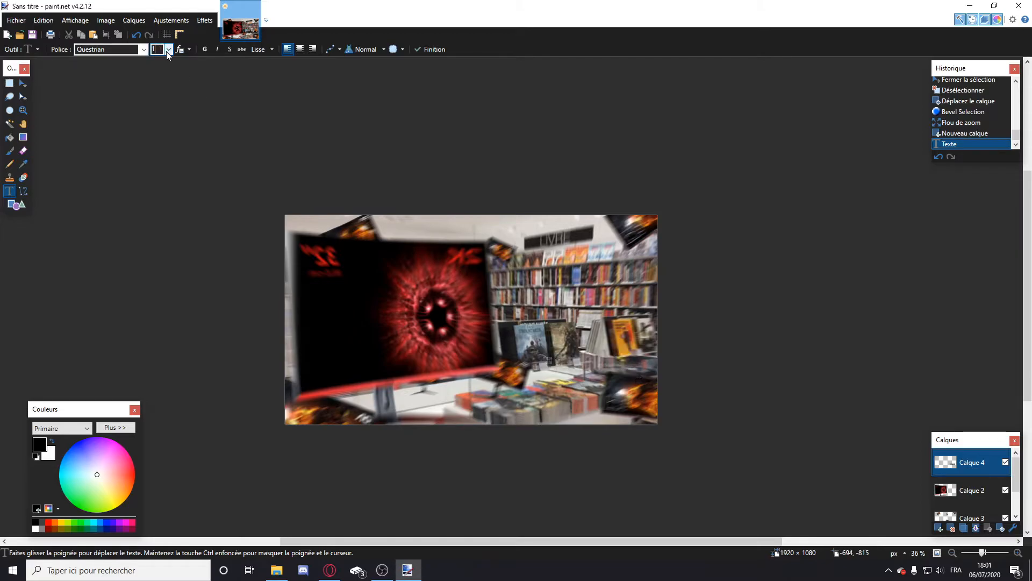
text(20)
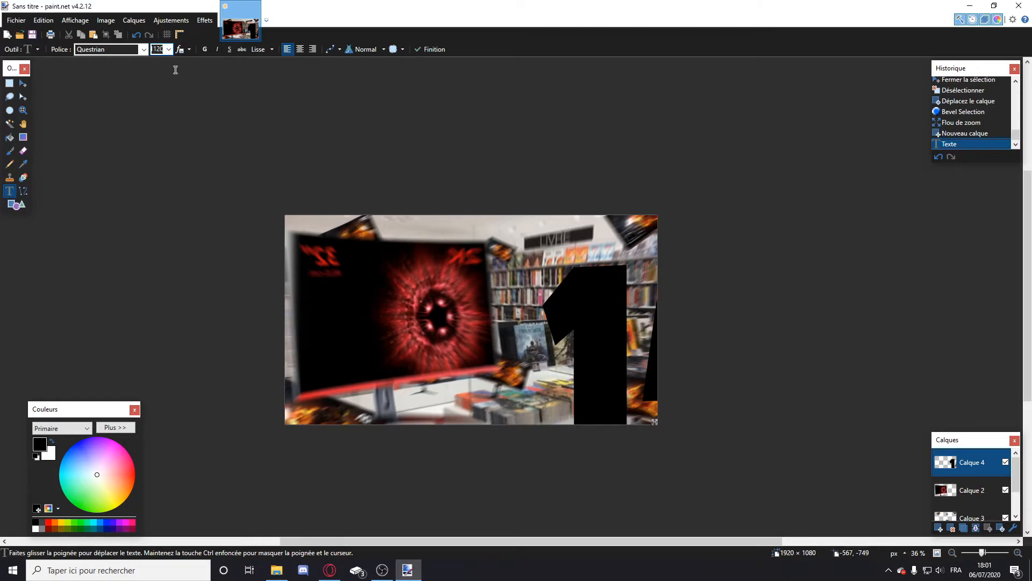
text(1)
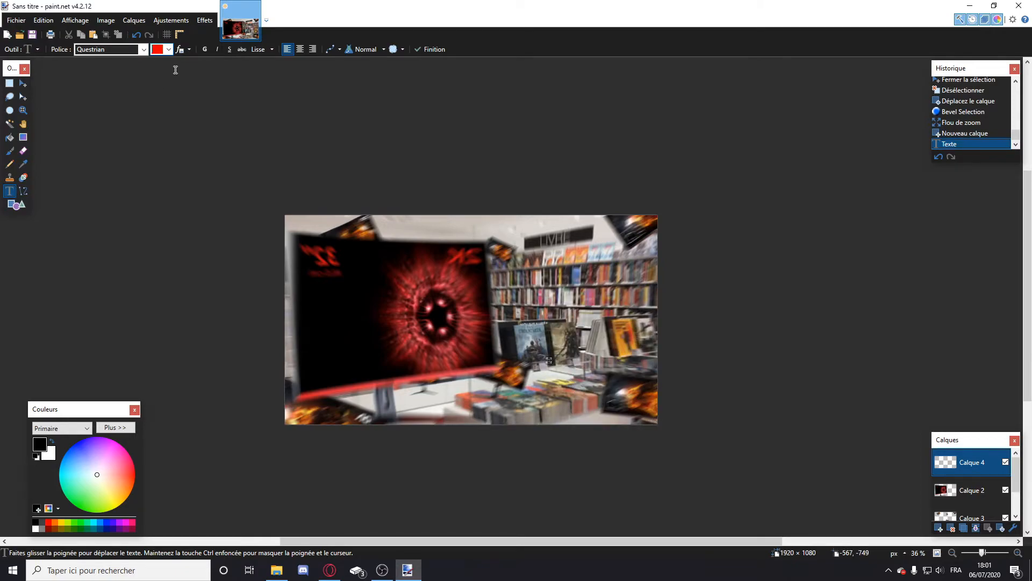
text(20)
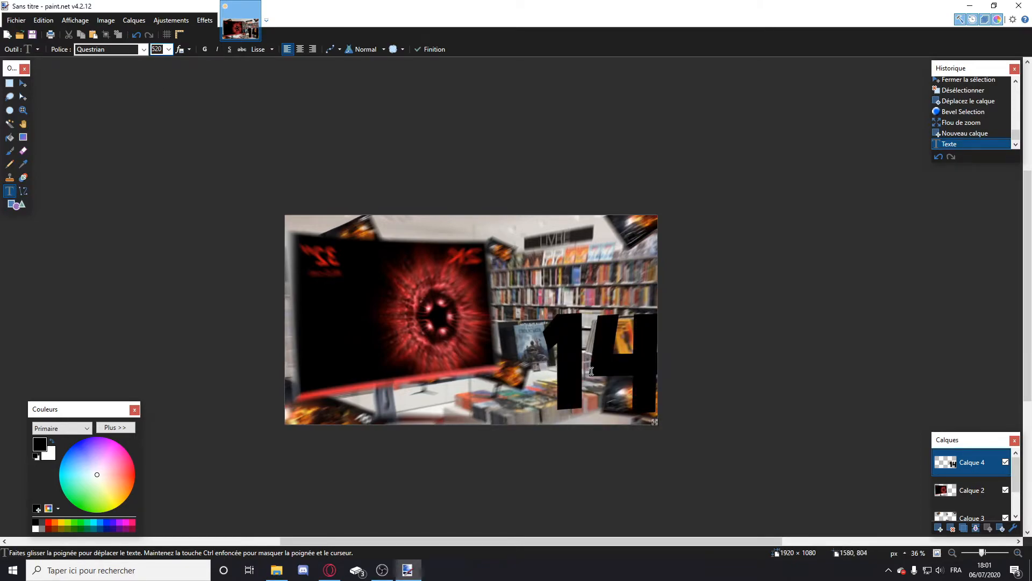
drag(655, 421, 515, 398)
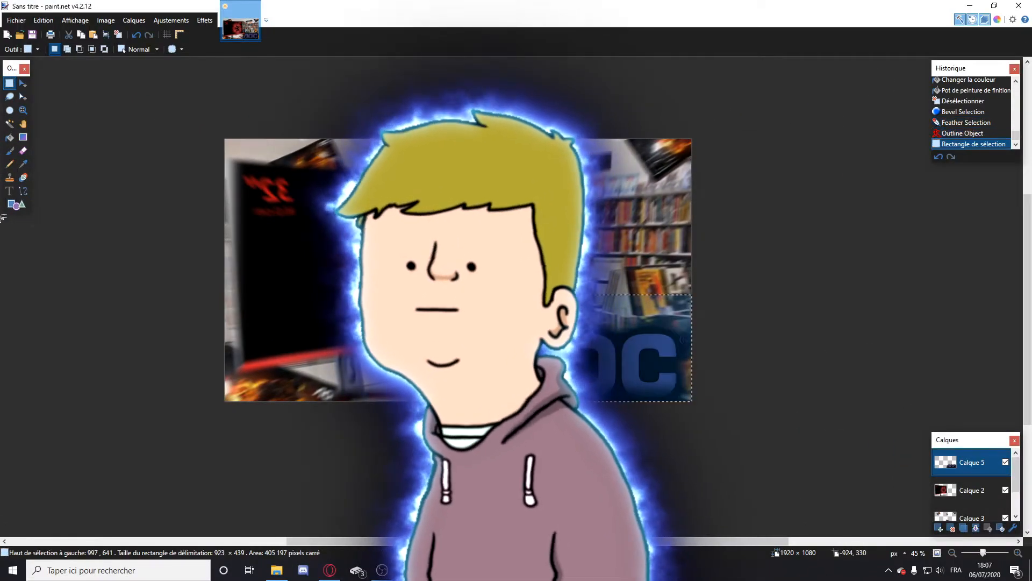
Move the selected pixels of the AOC logo on Calque 5 and clear the selection.
click(22, 83)
click(9, 84)
click(172, 124)
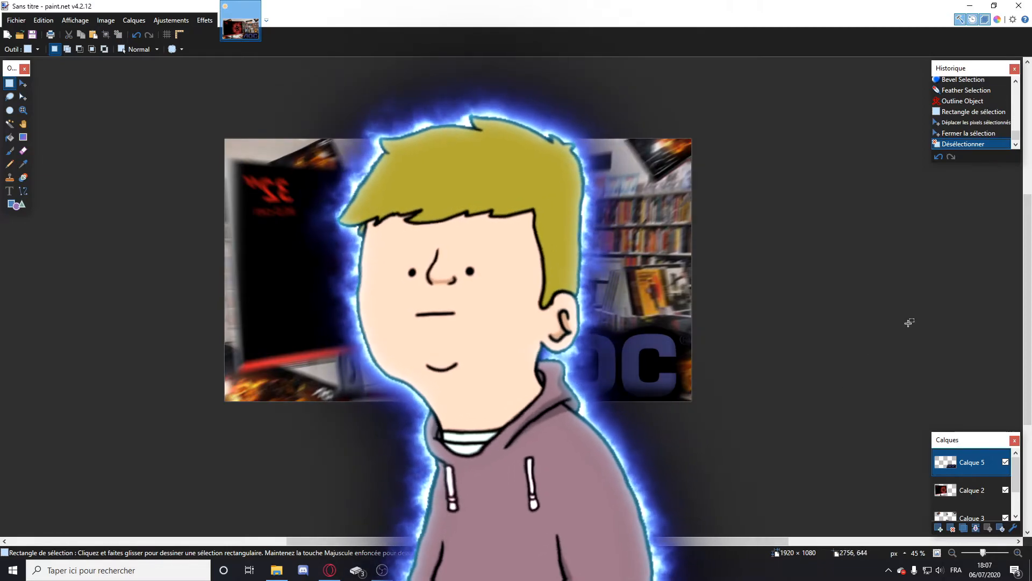
Select an area of about 474 × 273 pixels around the logo's A, apply Move Selected Pixels to it, and deselect.
drag(465, 314, 581, 381)
click(22, 83)
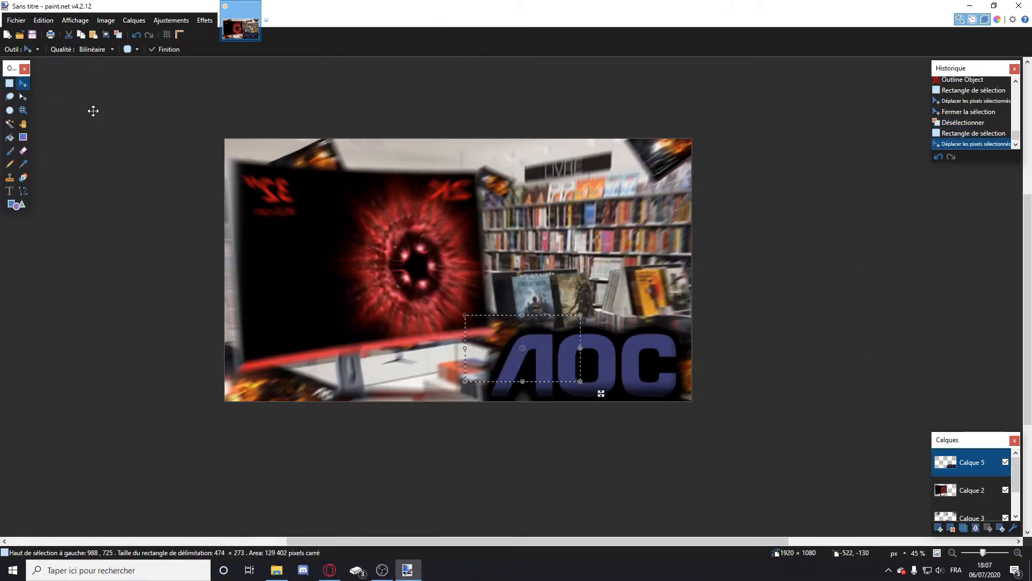
key(ctrl+d)
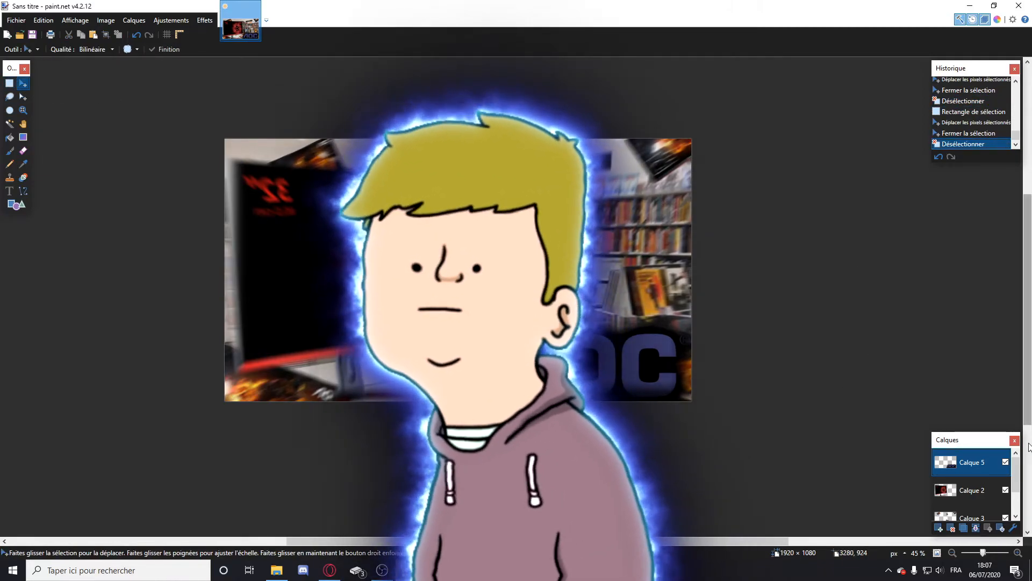
Merge Calque 5, Calque 2 and Calque 3 down into the Arrière-plan layer.
click(976, 527)
click(975, 528)
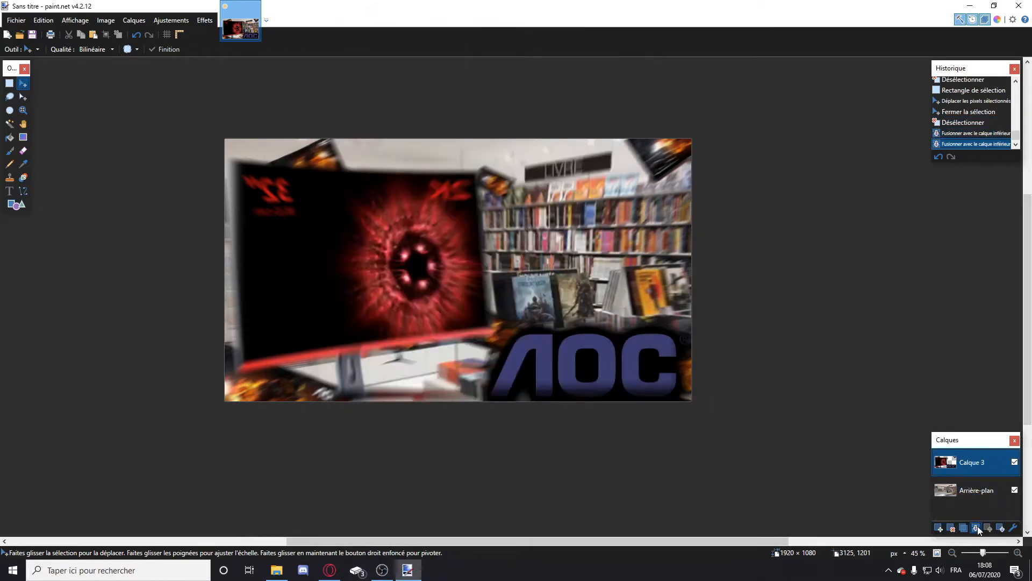
click(976, 527)
Open the Radial Blur effect for the flattened image and set its quality to 5.
click(205, 20)
mouse_move(251, 120)
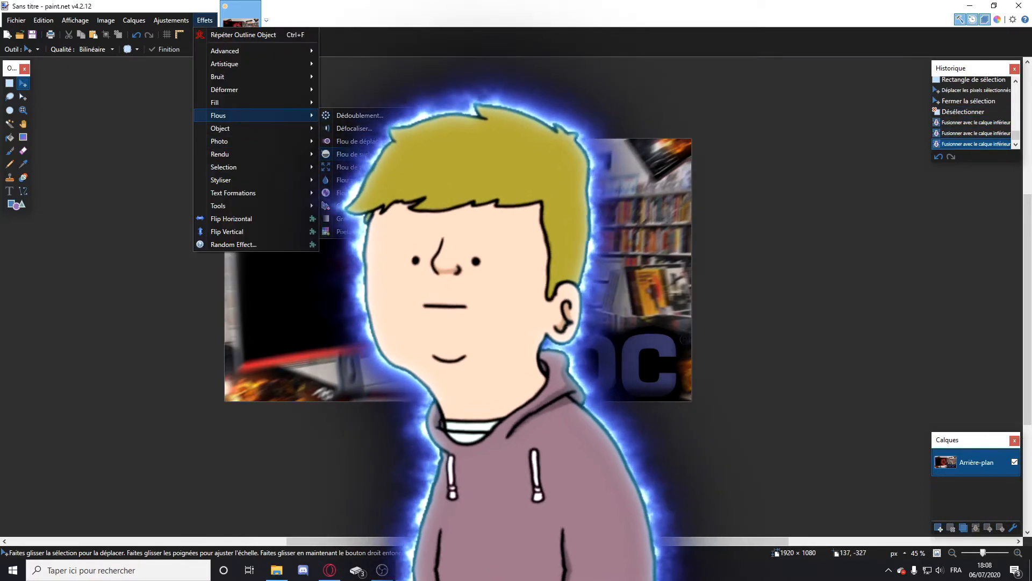
click(350, 193)
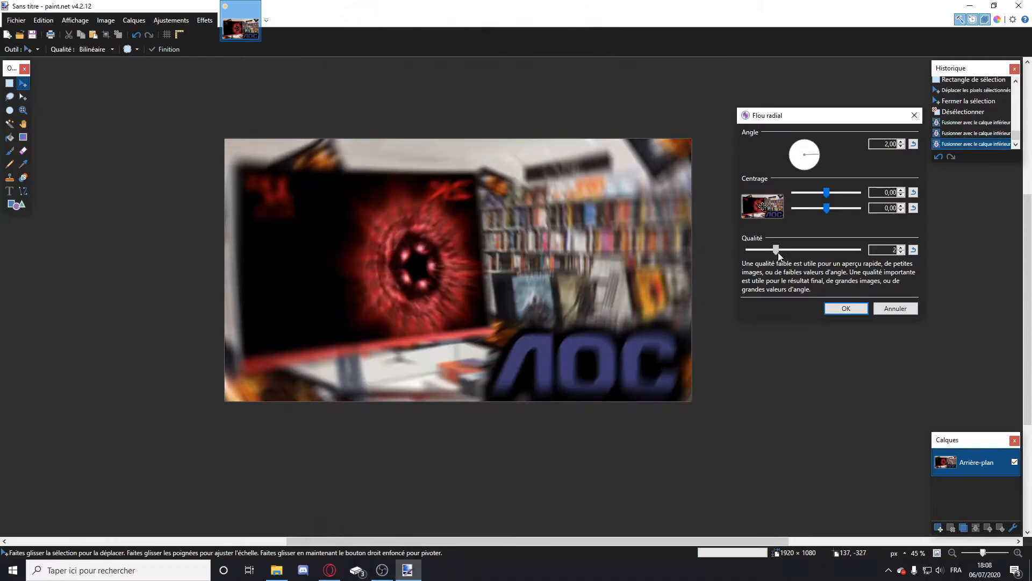
click(901, 247)
click(901, 248)
click(901, 247)
click(902, 247)
Try different blur angles up to 7, reduce the angle to a minimal value, and apply the Radial Blur.
click(901, 147)
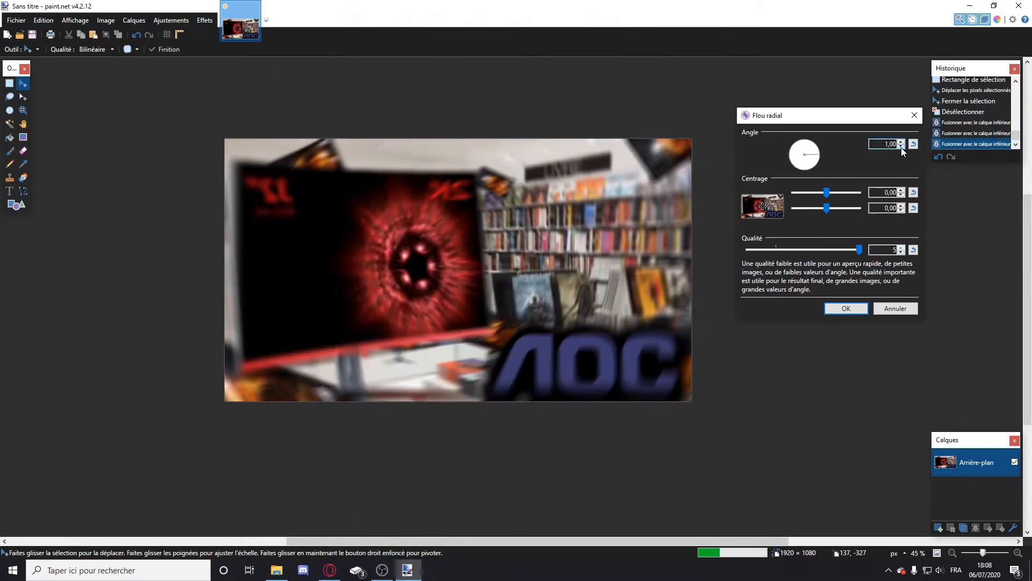
click(901, 147)
click(901, 141)
click(901, 141)
click(901, 141)
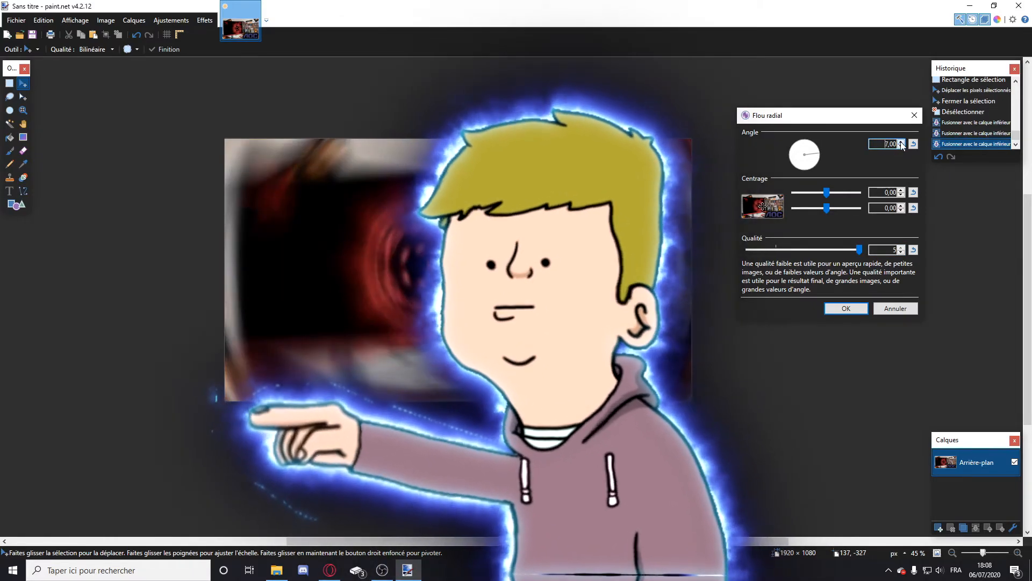
click(900, 146)
click(901, 147)
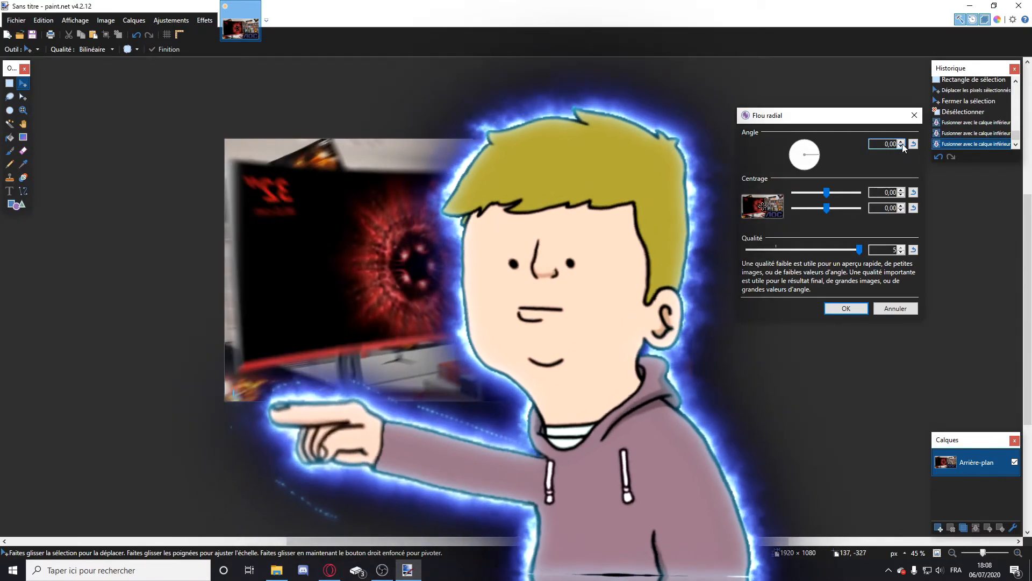
key(Return)
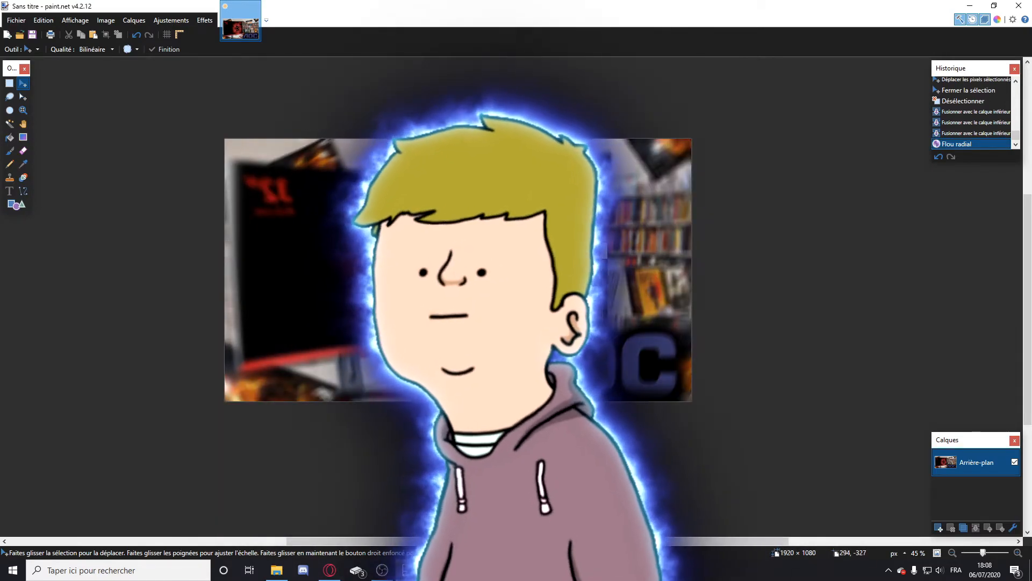
Save the image in the Miniature folder as a PNG, entering the file name miniatureaoc.
key(ctrl+s)
click(241, 306)
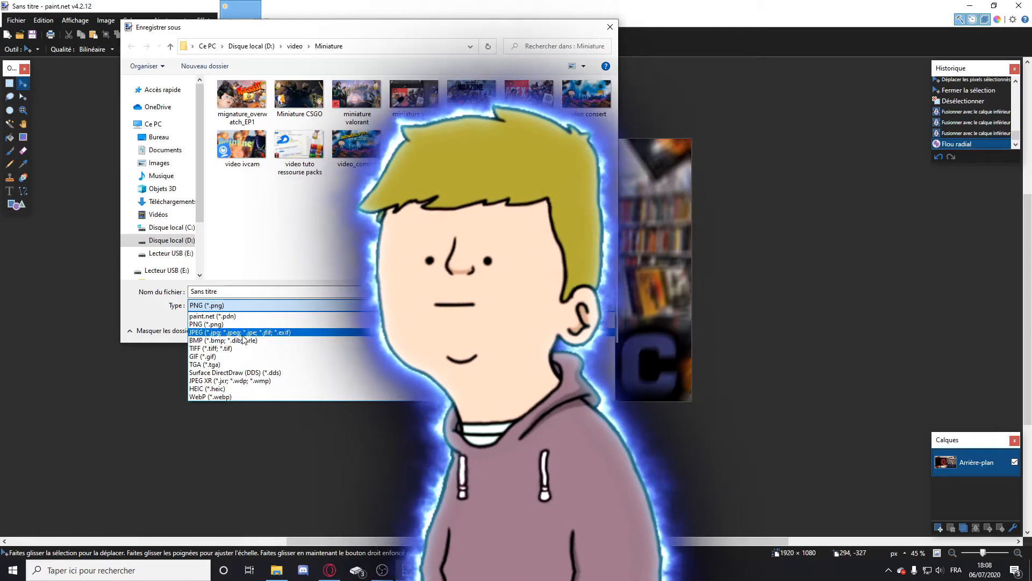
click(243, 325)
drag(244, 292, 167, 297)
text(miniatureaoc)
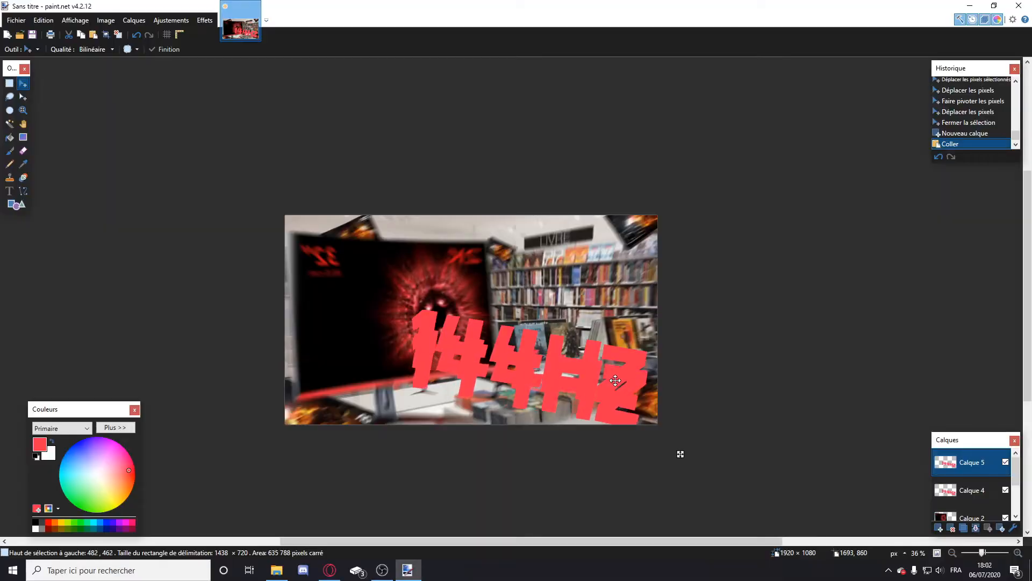
Offset the pasted 144HZ copy slightly from the original text and place Calque 5 beneath Calque 4.
drag(620, 375, 621, 375)
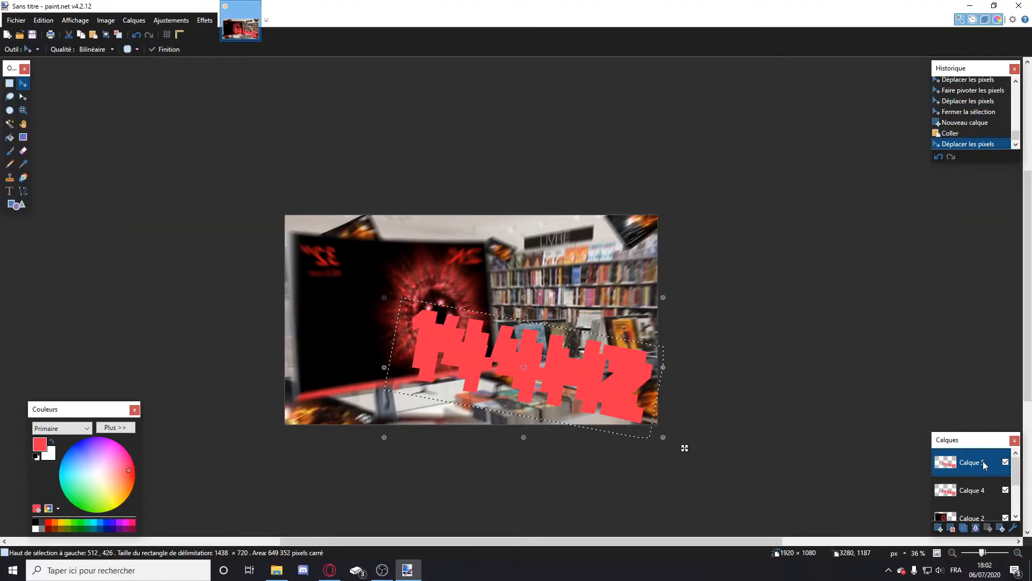
drag(984, 465, 984, 492)
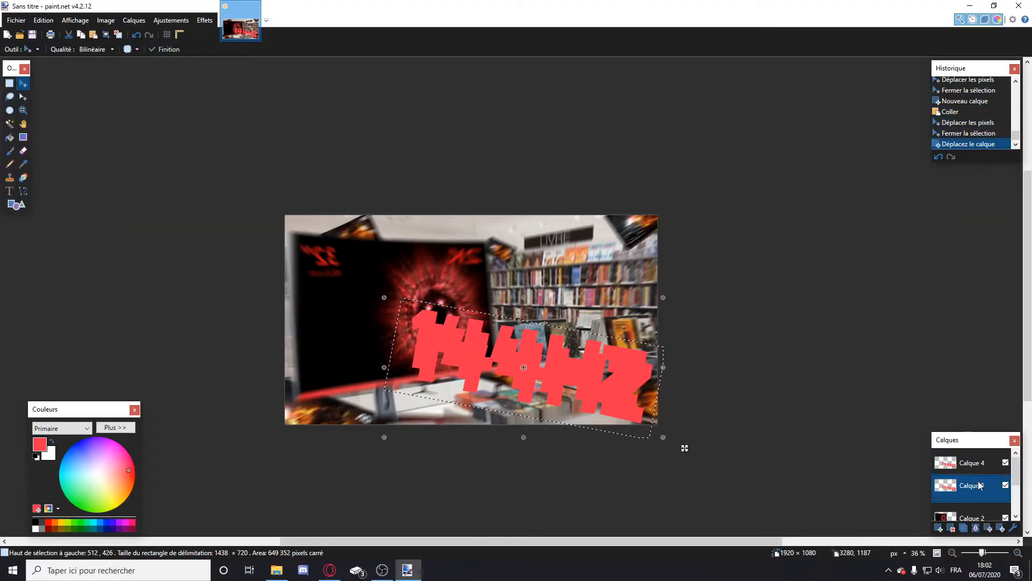
Hide Calque 4 and select all the 144HZ characters on Calque 5 with the Magic Wand.
click(1006, 462)
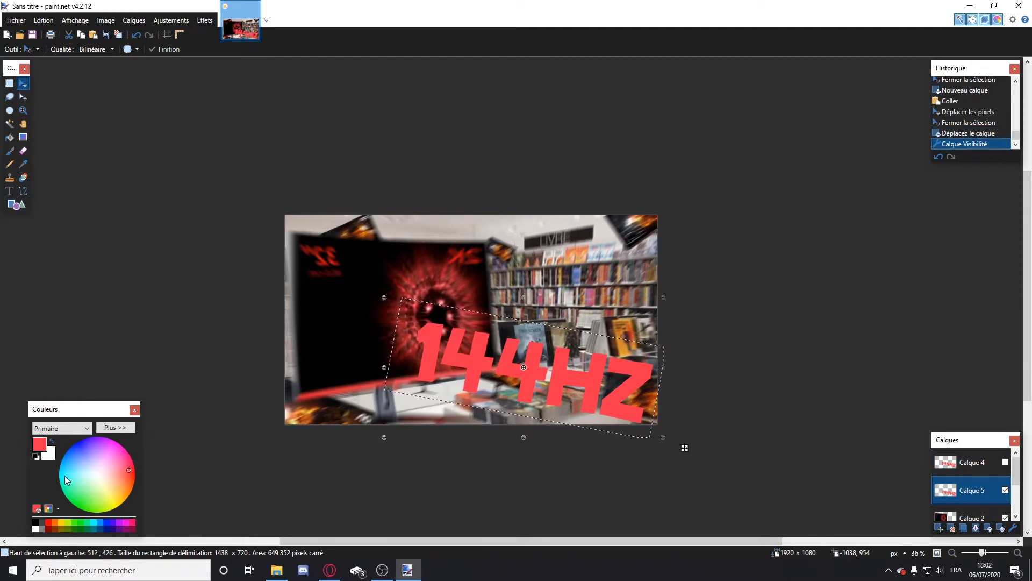
click(9, 123)
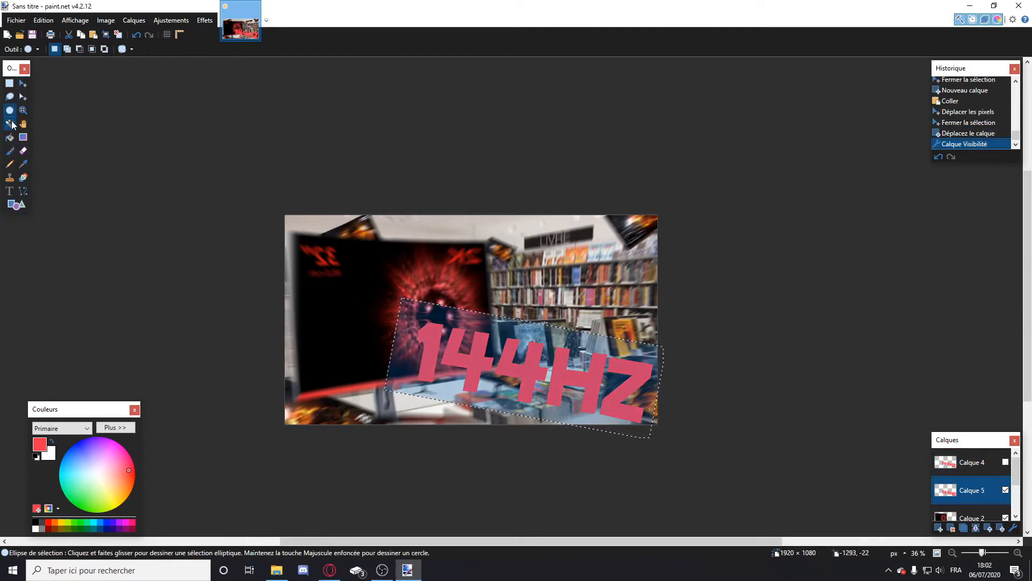
click(278, 269)
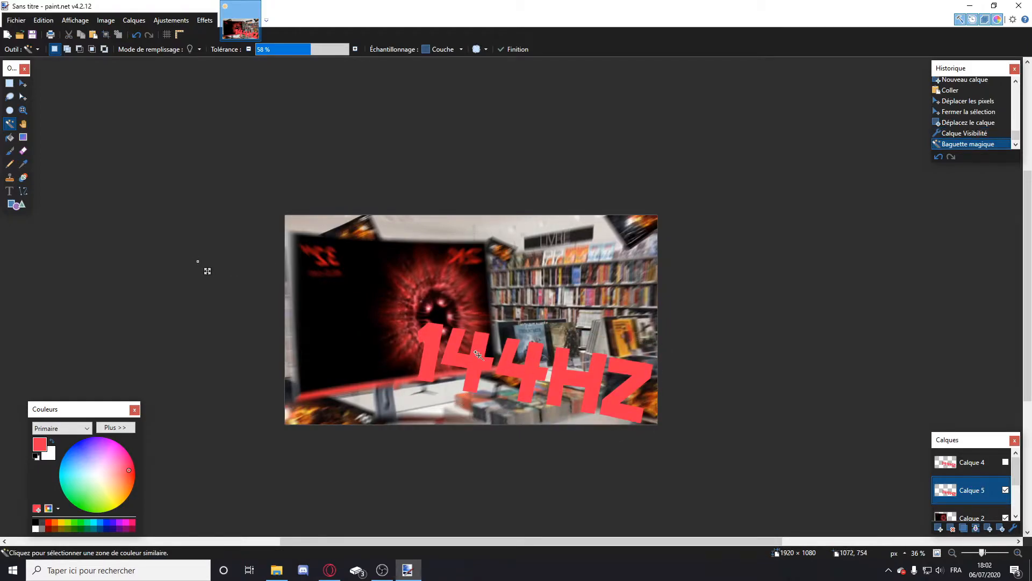
click(430, 352)
ctrl+click(456, 358)
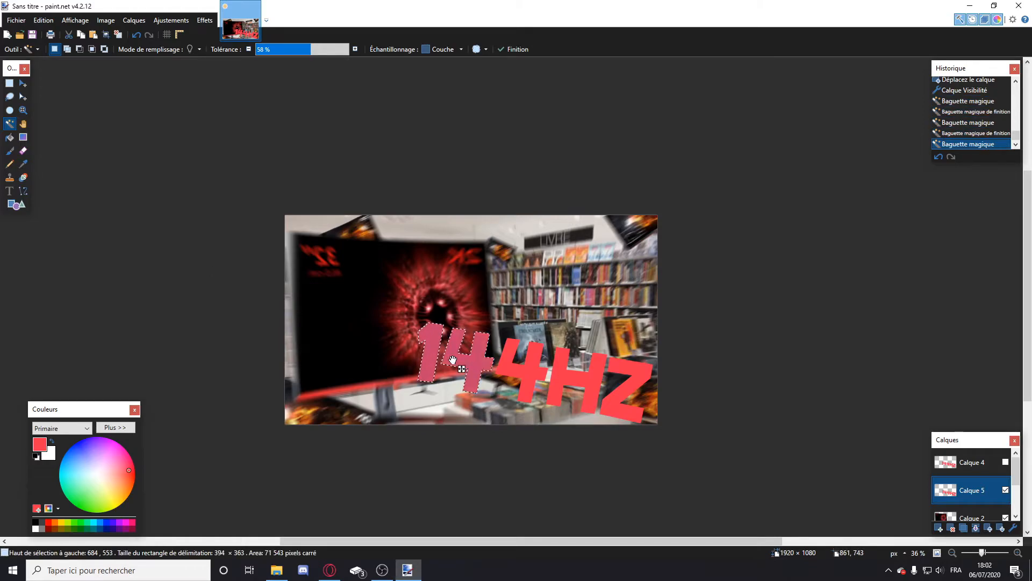
ctrl+click(512, 371)
ctrl+click(561, 372)
ctrl+click(614, 378)
ctrl+click(643, 377)
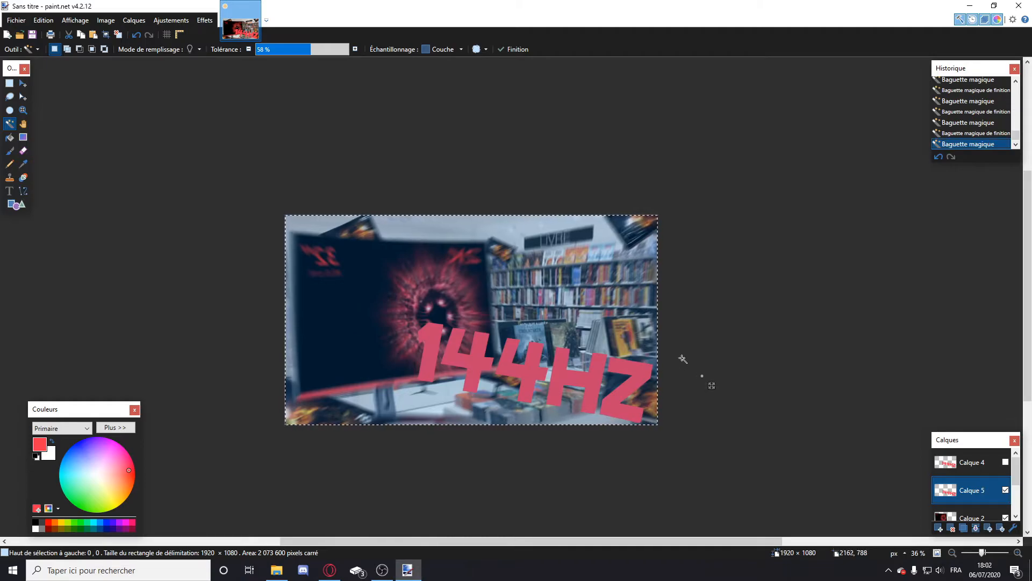
click(197, 278)
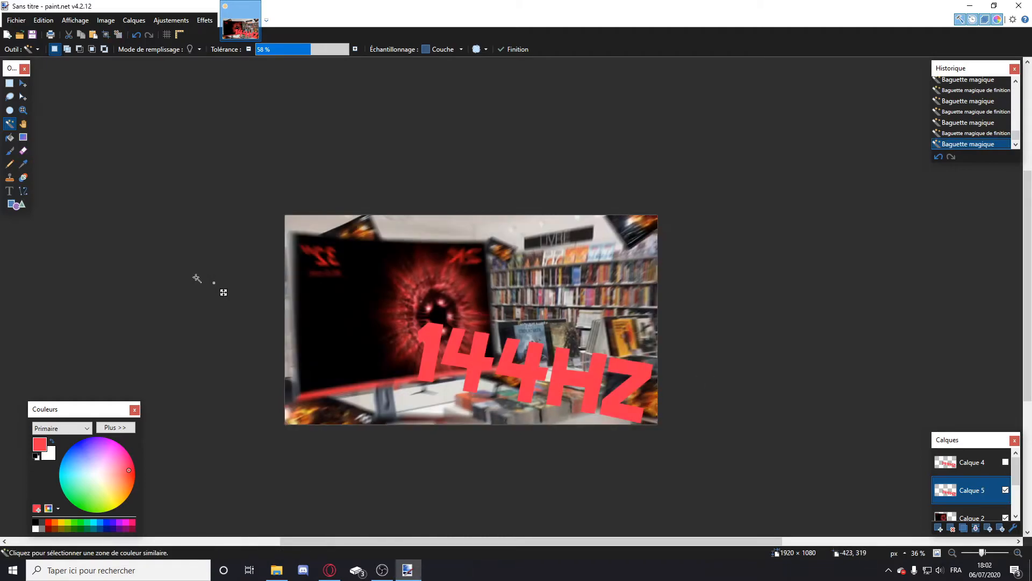
click(431, 339)
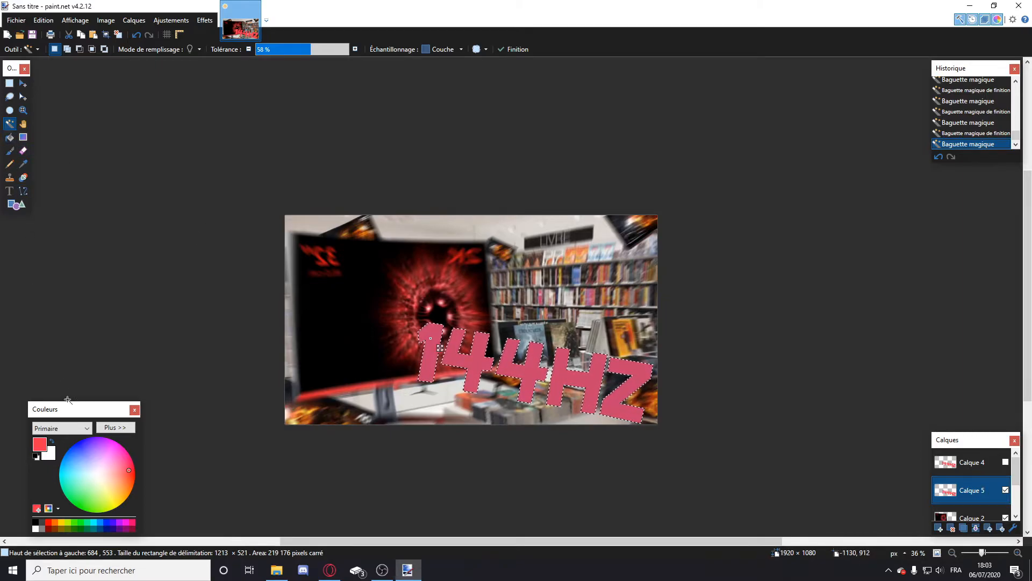
Fill the selected 144HZ characters on Calque 5 with black and show Calque 4 again.
click(11, 138)
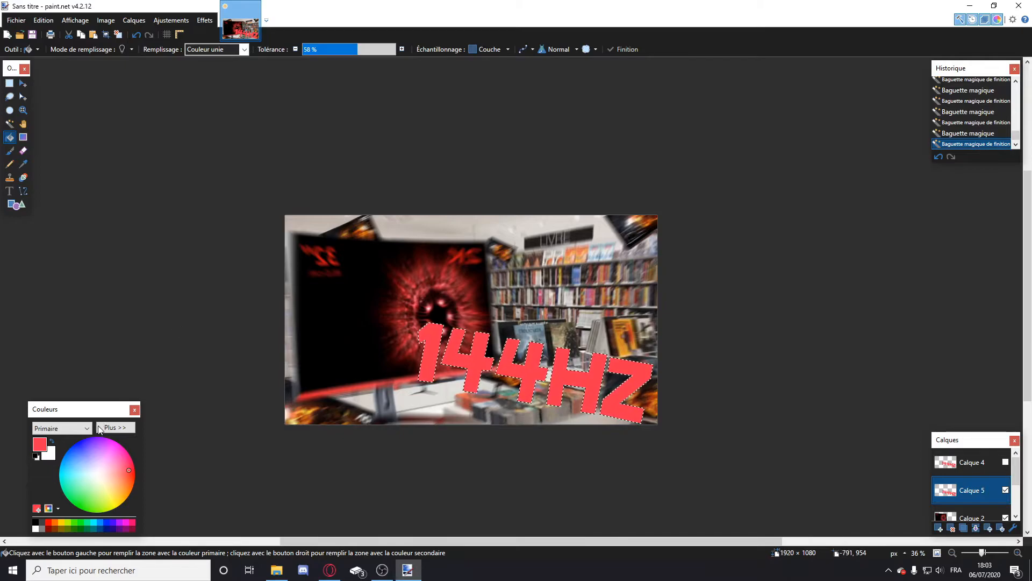
click(36, 523)
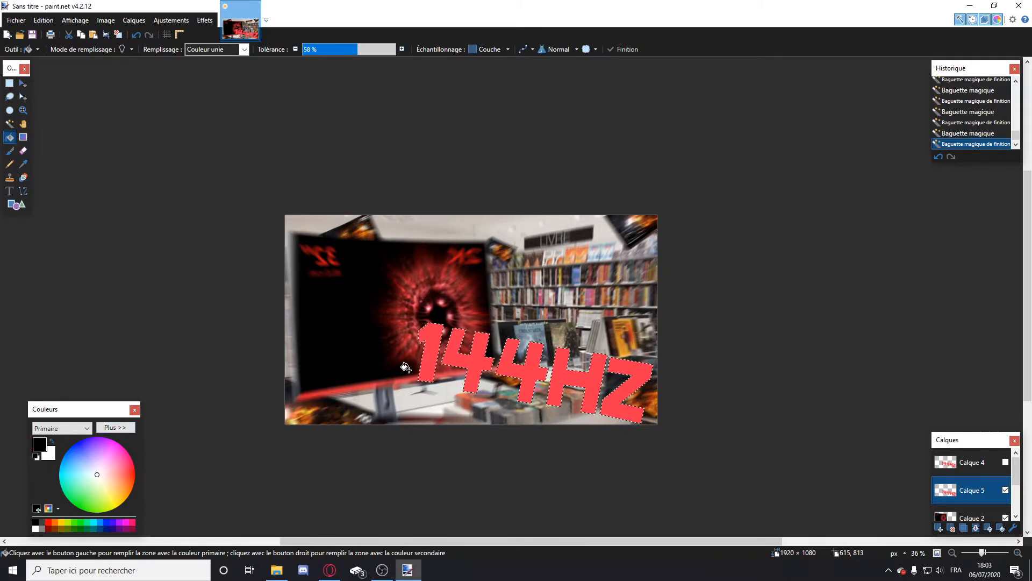
click(428, 343)
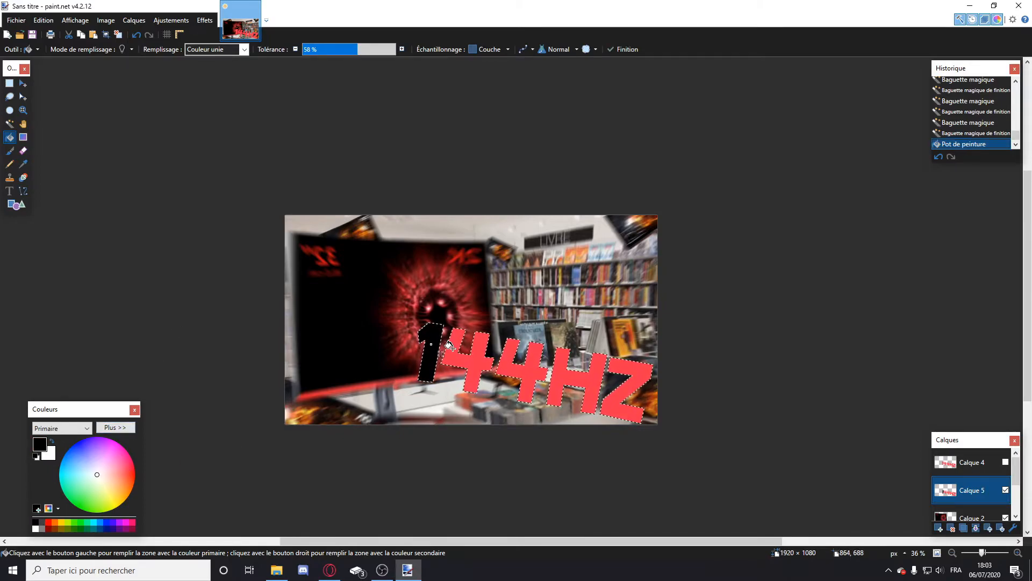
click(453, 350)
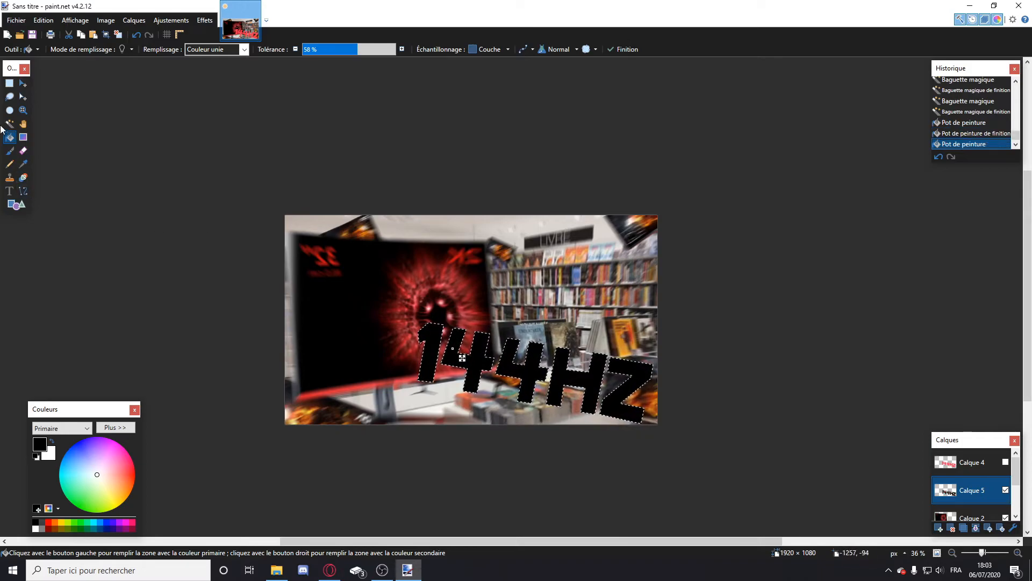
click(1006, 461)
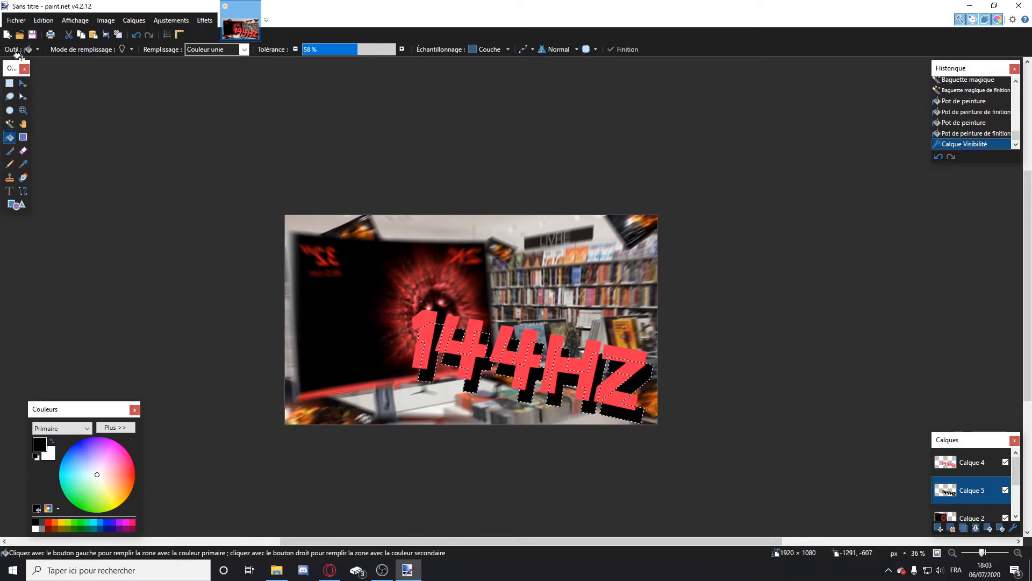
Clear the selection and merge Calque 4 down into Calque 5.
click(9, 83)
key(ctrl+d)
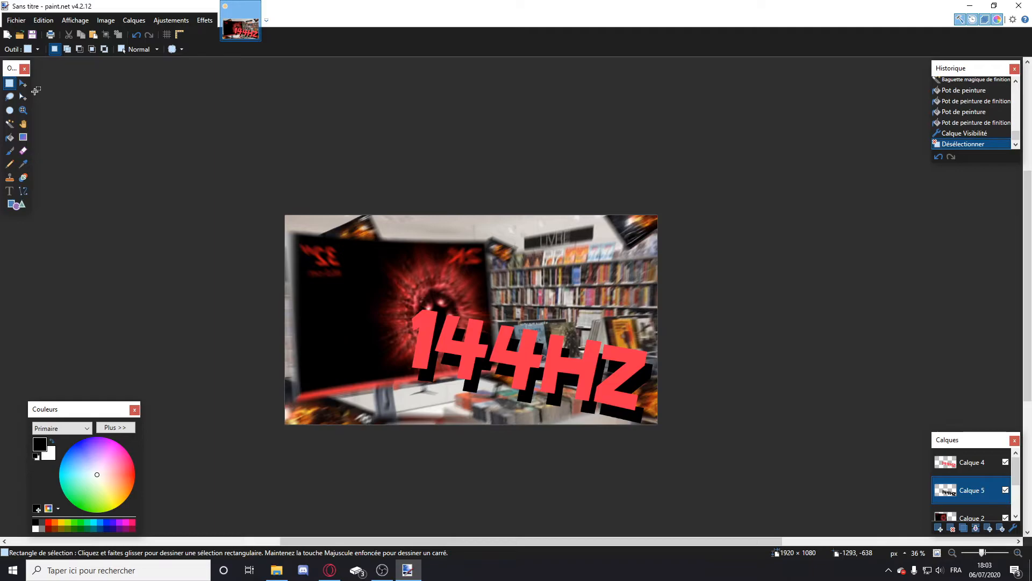
click(974, 465)
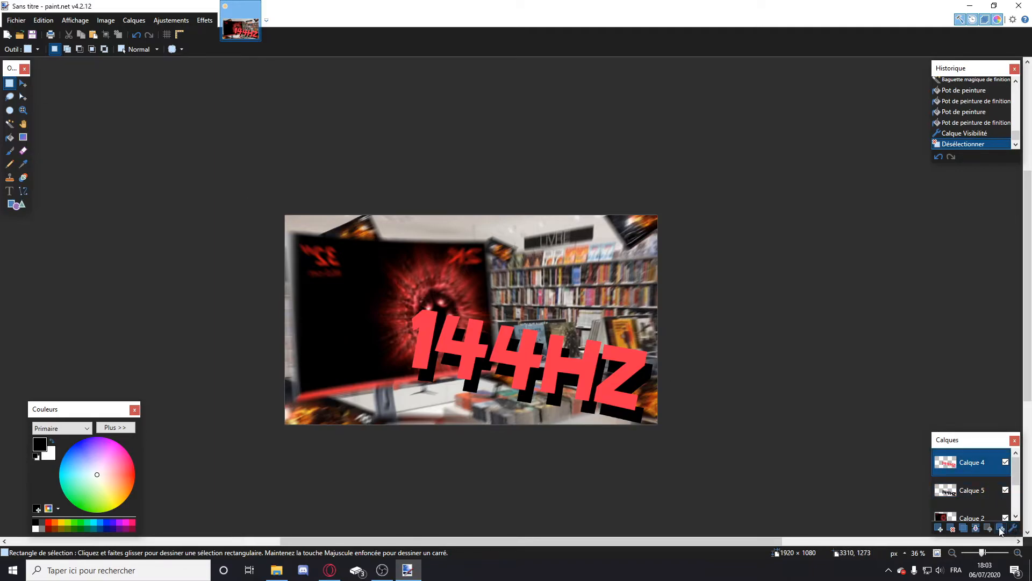
click(976, 528)
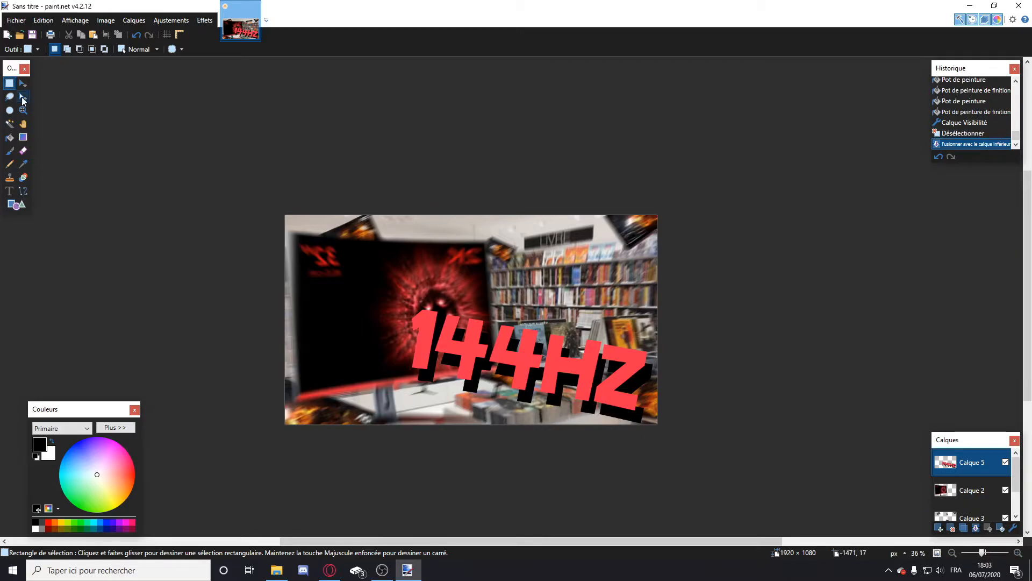
Select an area of about 1586 × 747 pixels around the 144HZ text on Calque 5 and delete its contents.
drag(350, 280, 683, 450)
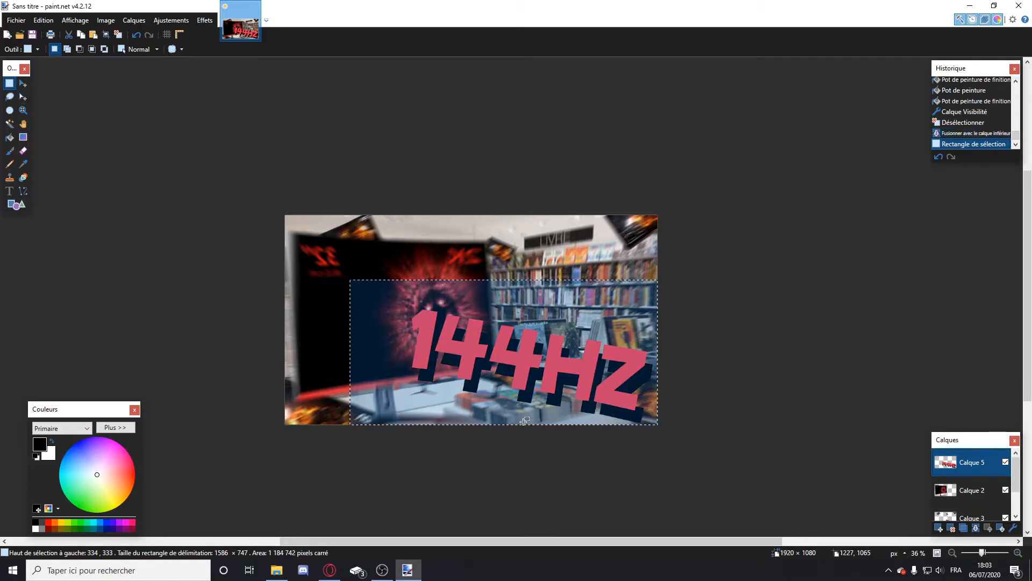
key(Delete)
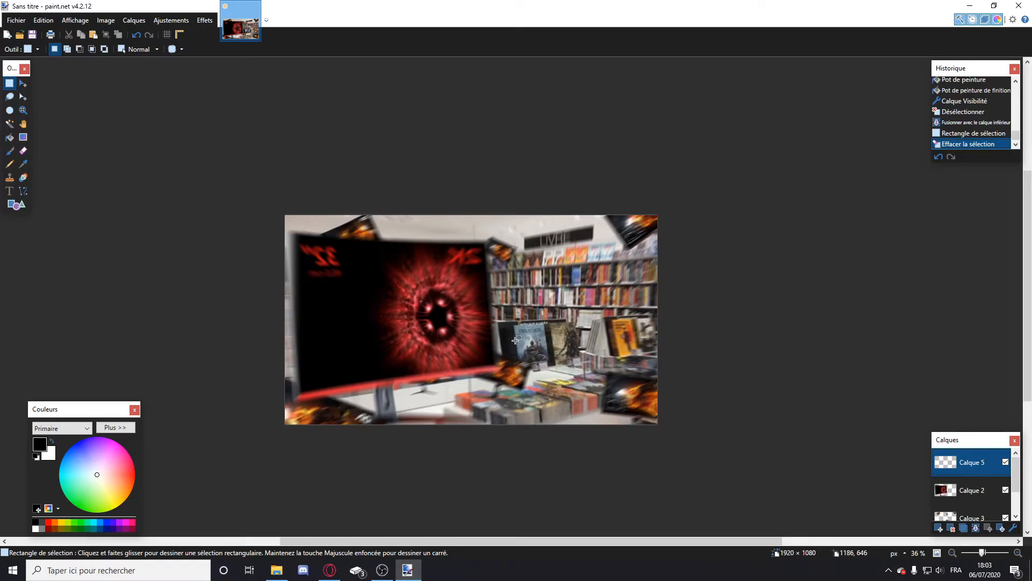
Switch to the Opera browser and replace the Google Images query with a search for "logo aoc".
mouse_move(331, 575)
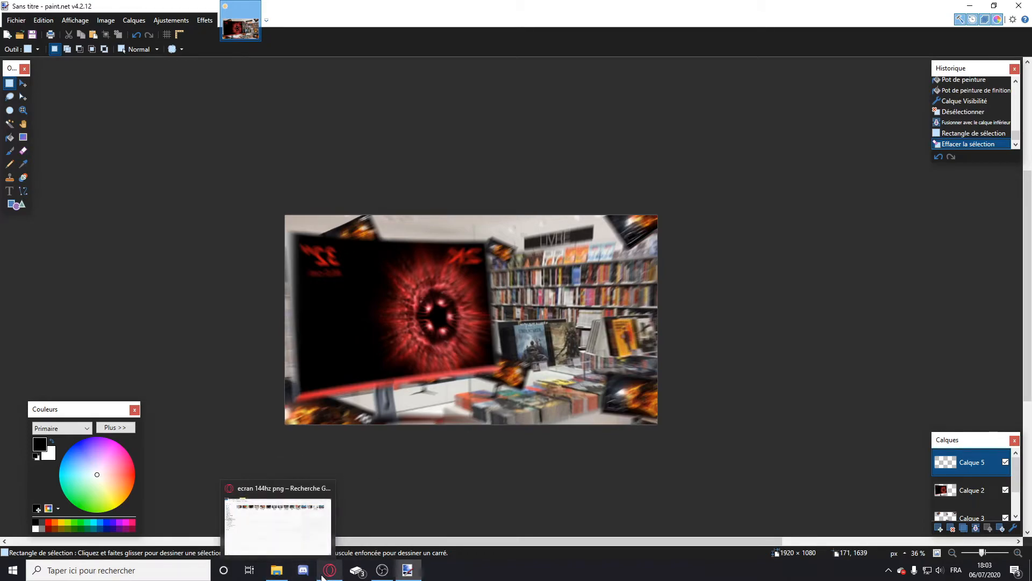
click(322, 575)
scroll(350, 137, up, 5)
triple_click(183, 55)
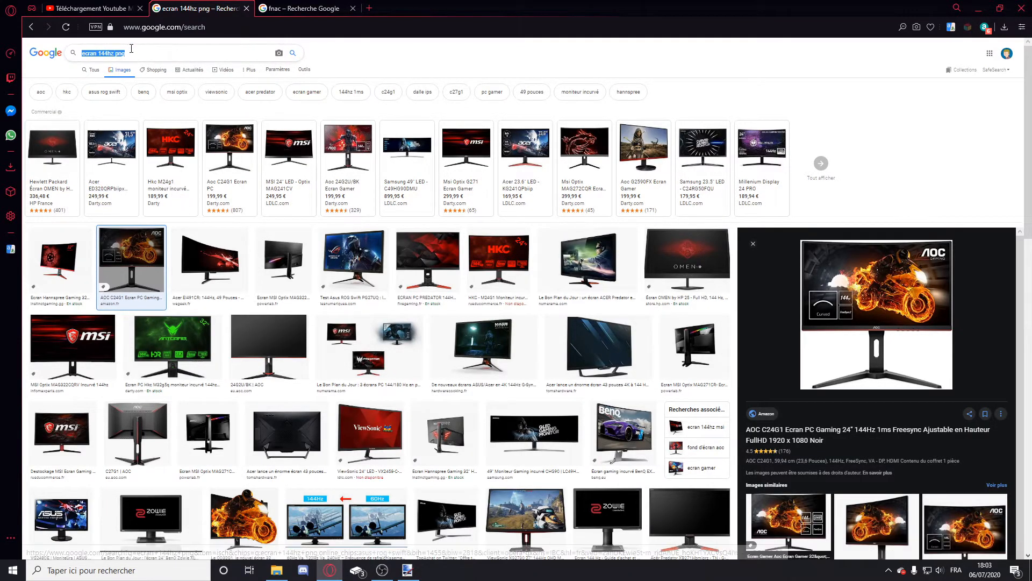
text(log)
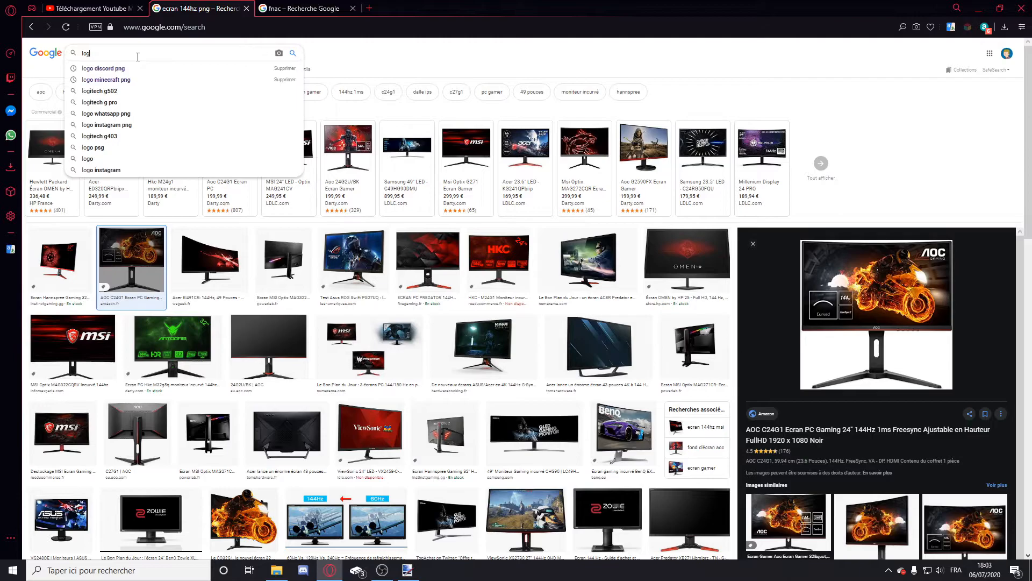
text(o a)
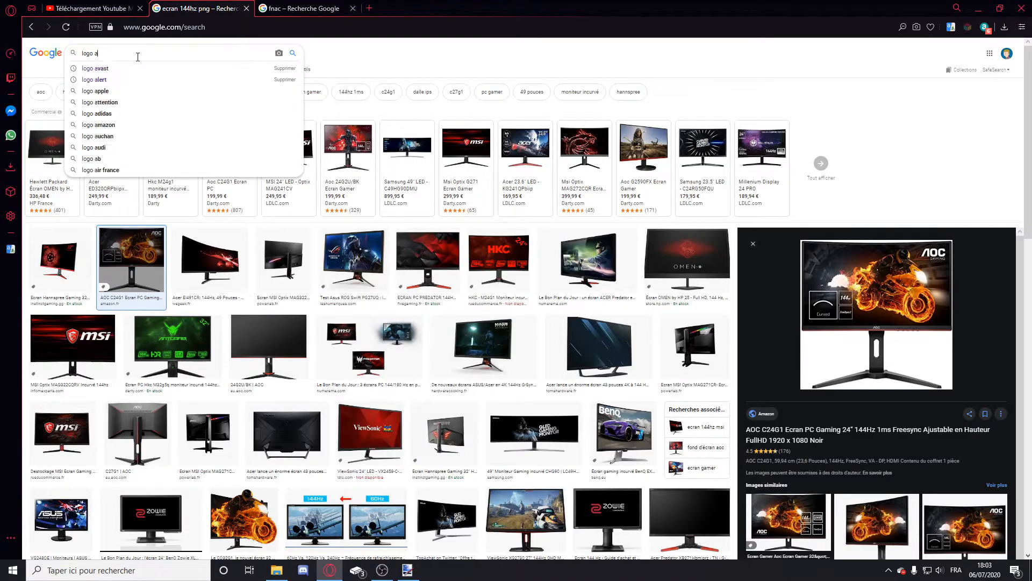
text(oc)
key(Return)
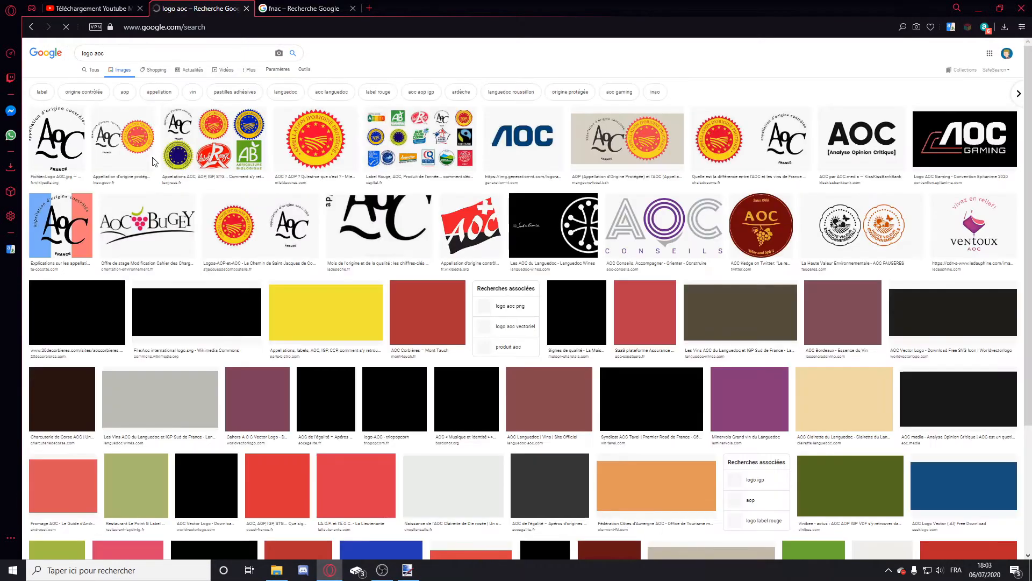
Refine the image search to "logo aoc ecran" and preview the blue AOC logo on a white background.
click(183, 53)
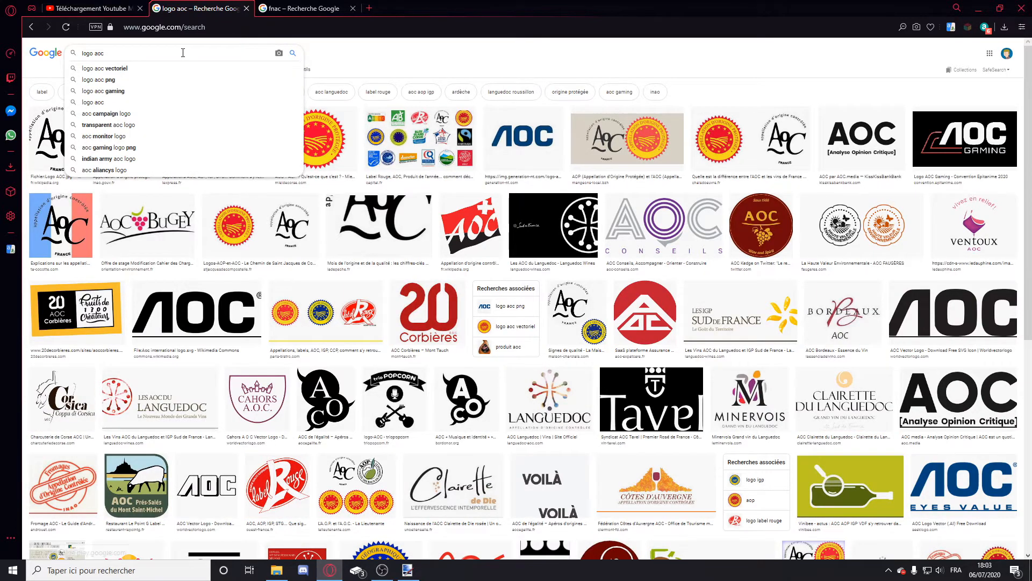
text(ecran)
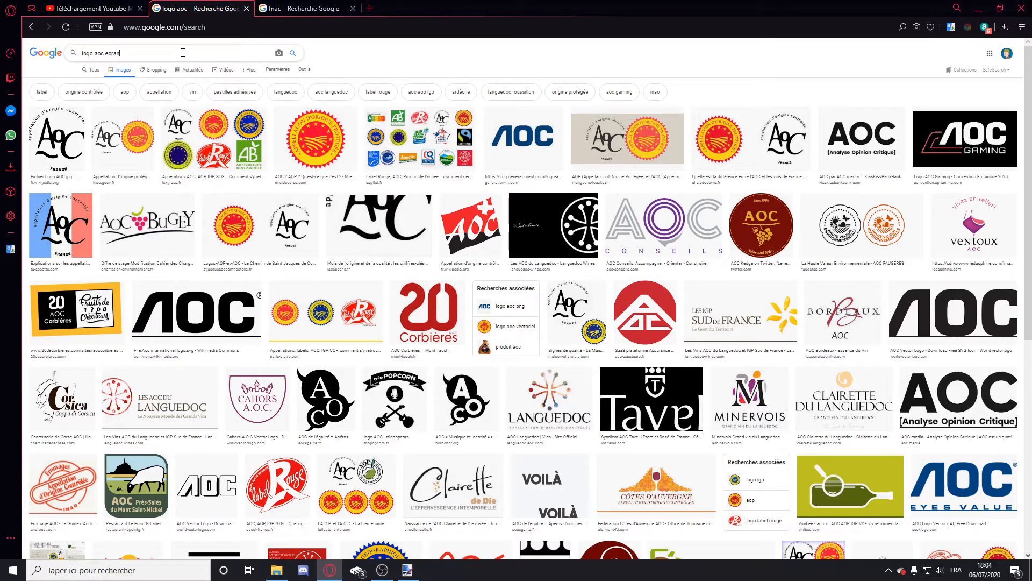
key(Return)
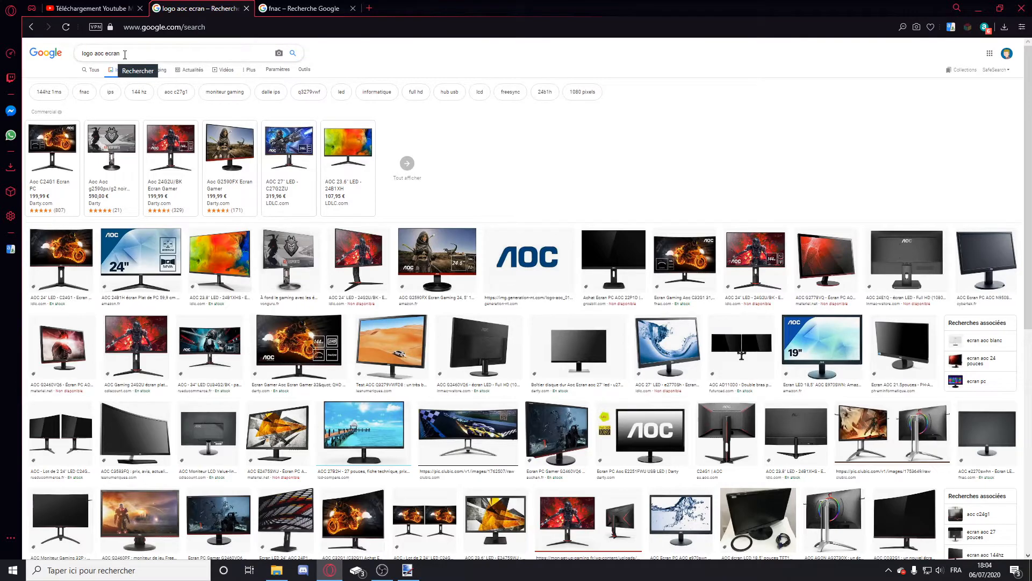
click(527, 257)
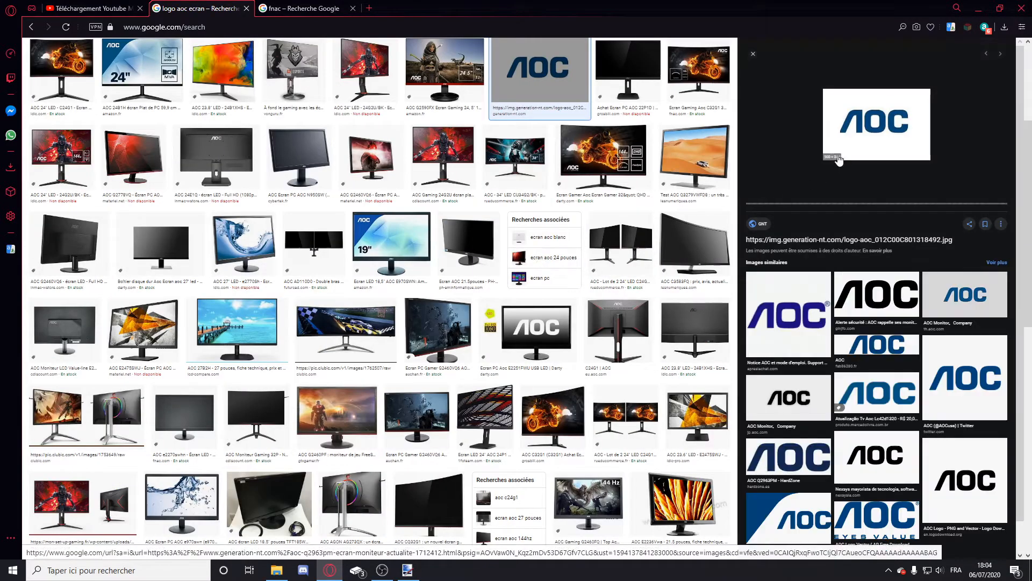
scroll(906, 422, down, 1)
scroll(905, 422, up, 5)
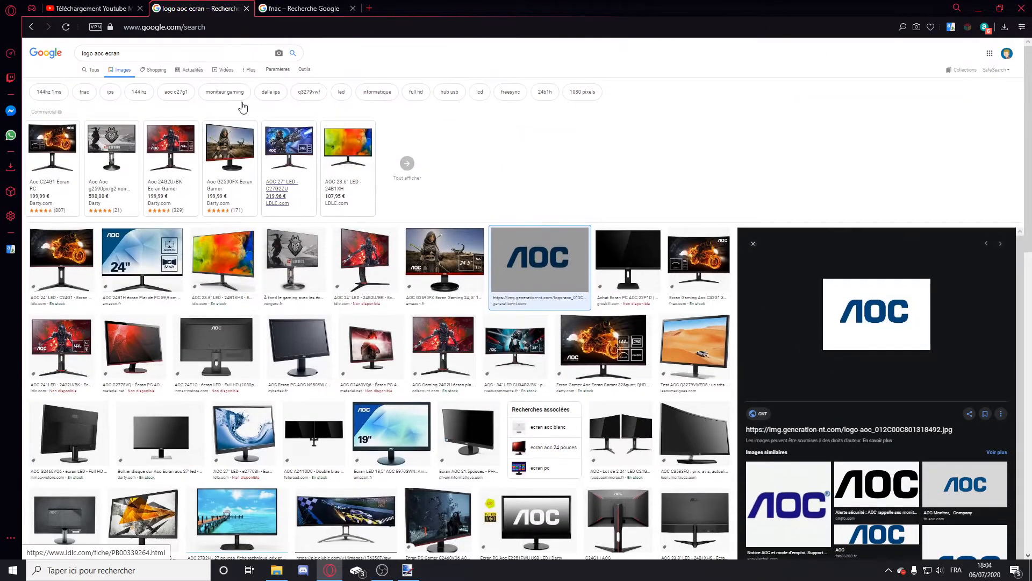
Search images for "logo aoc ecran png" and copy the transparent black AOC logo to the clipboard.
click(185, 55)
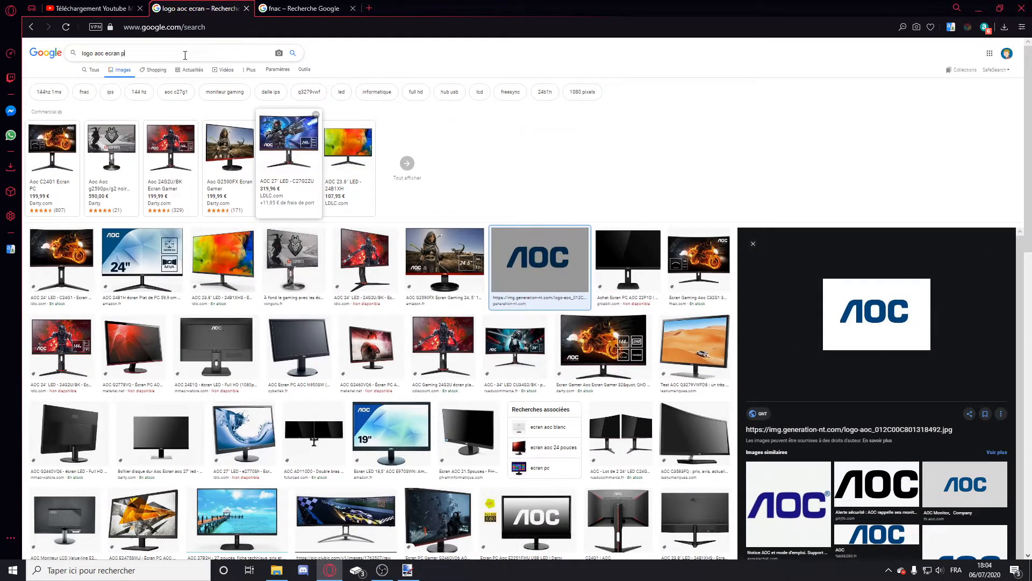
key(Return)
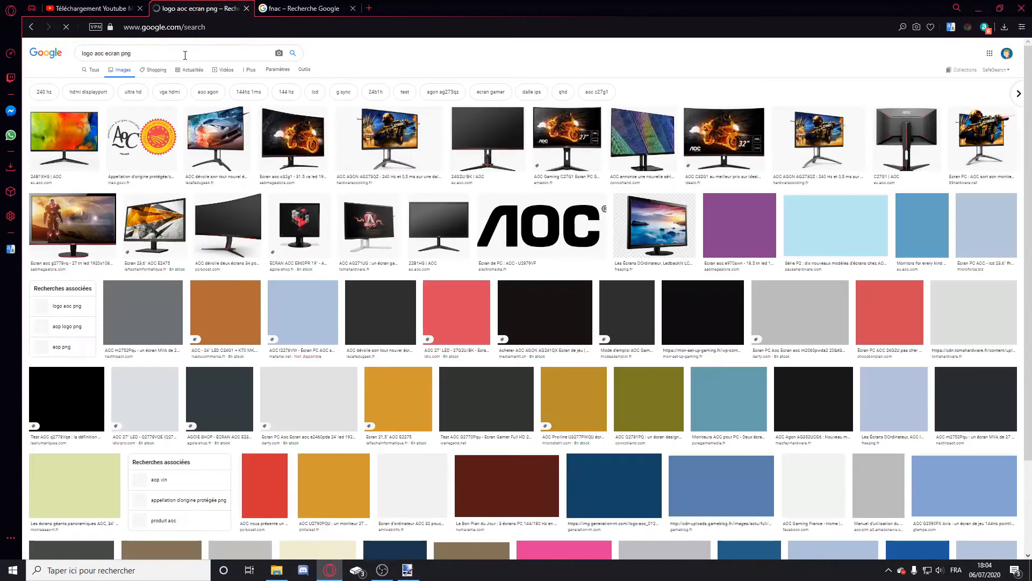
click(534, 223)
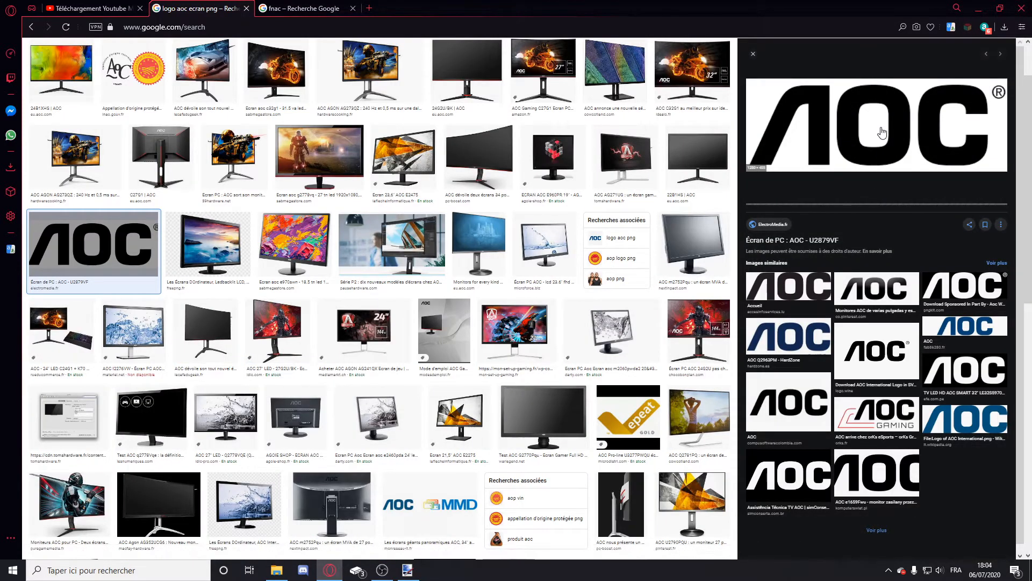
right_click(734, 129)
click(764, 240)
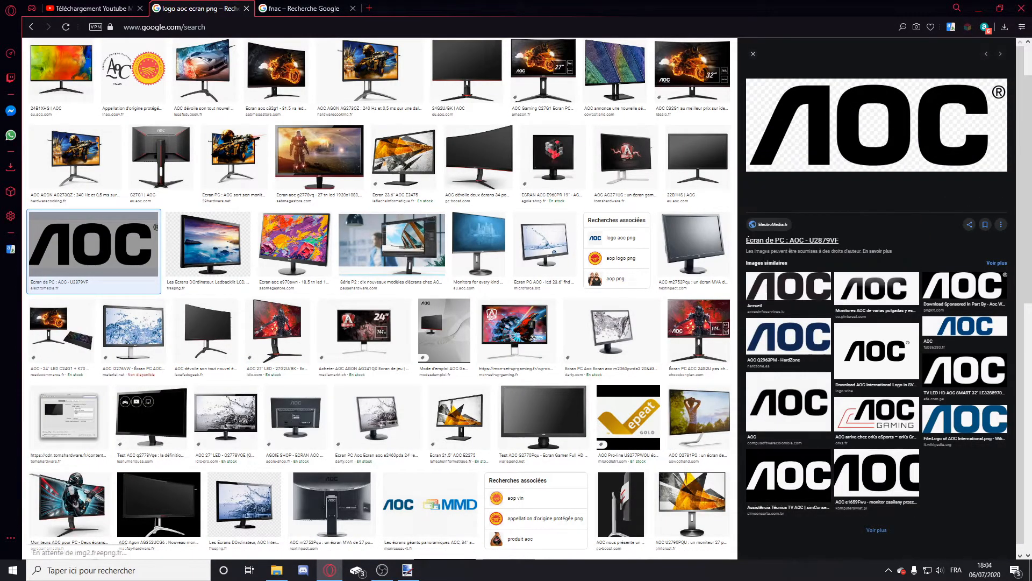
Switch to paint.net, paste the AOC logo into Calque 5, and scale it to about 841 × 299 pixels in the canvas's lower-right corner.
click(407, 569)
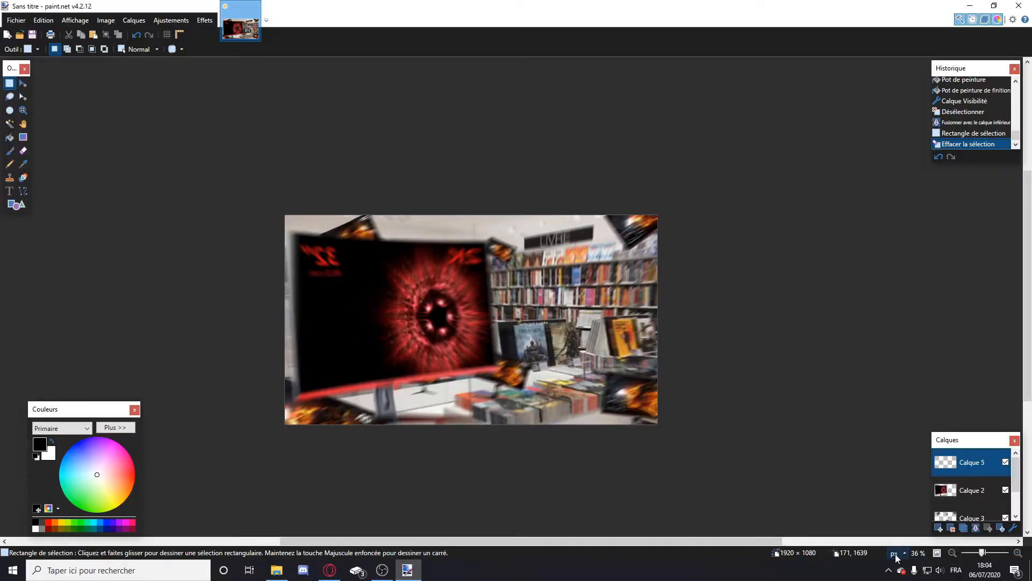
click(938, 530)
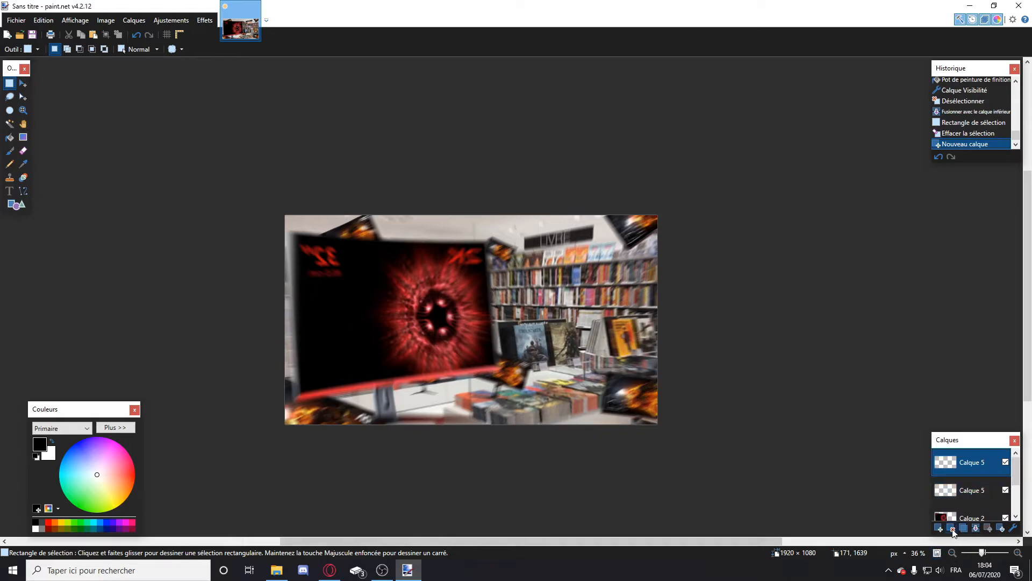
click(951, 528)
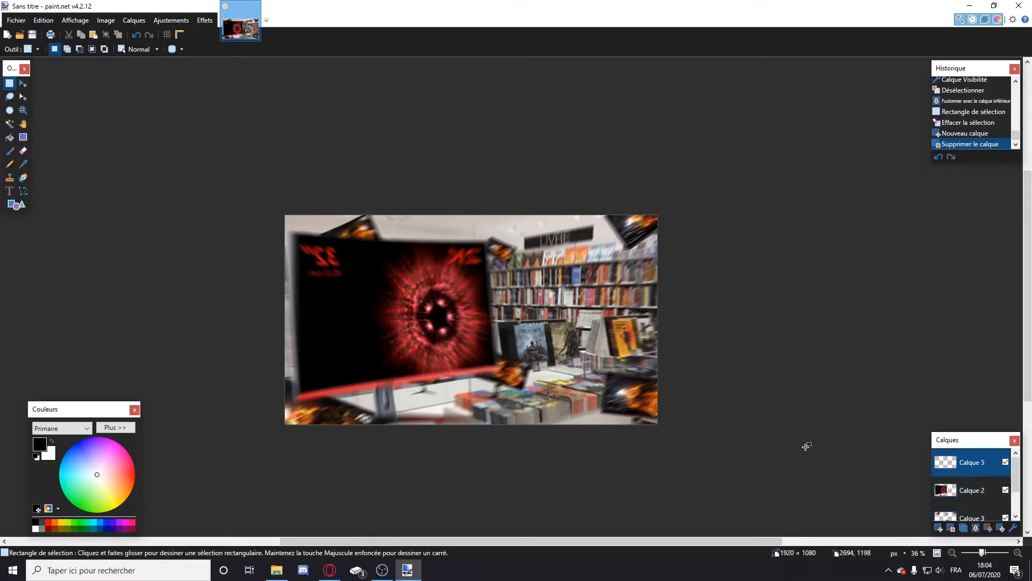
key(ctrl+v)
drag(438, 253, 584, 367)
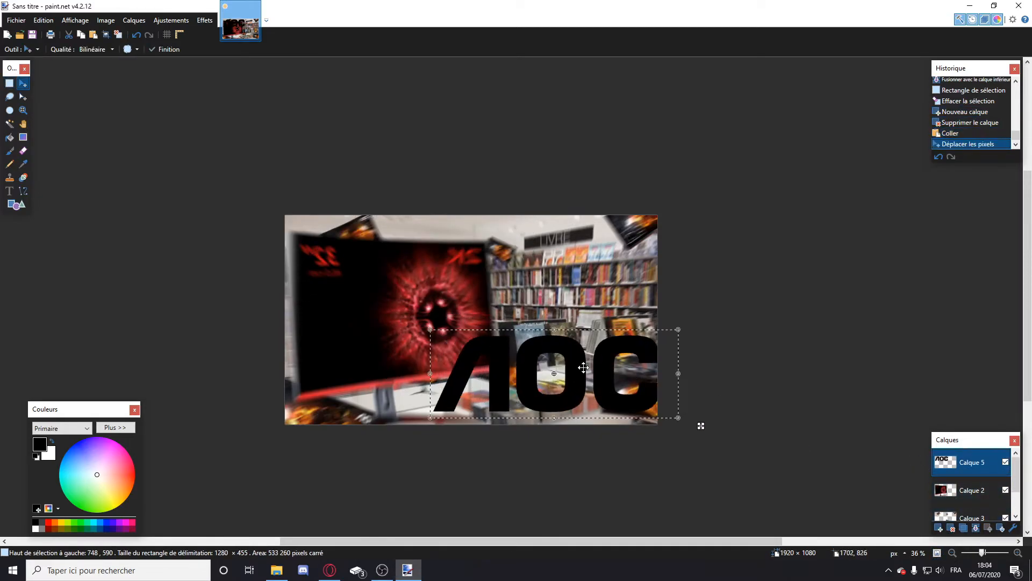
drag(430, 329, 515, 360)
drag(602, 383, 582, 390)
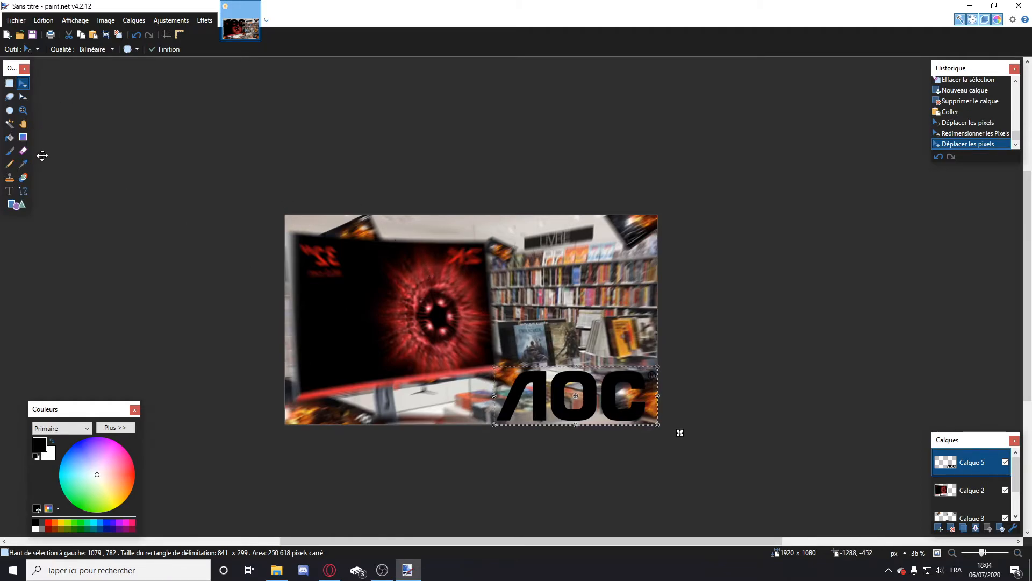
Select all the black AOC logo shapes on Calque 5 with the Magic Wand at 58% tolerance.
click(11, 139)
click(9, 123)
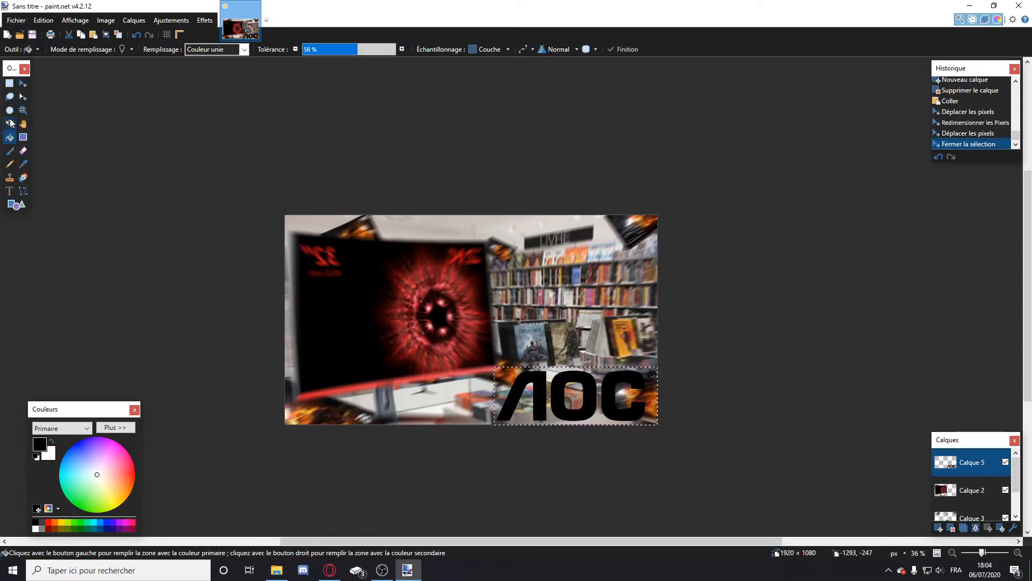
click(543, 386)
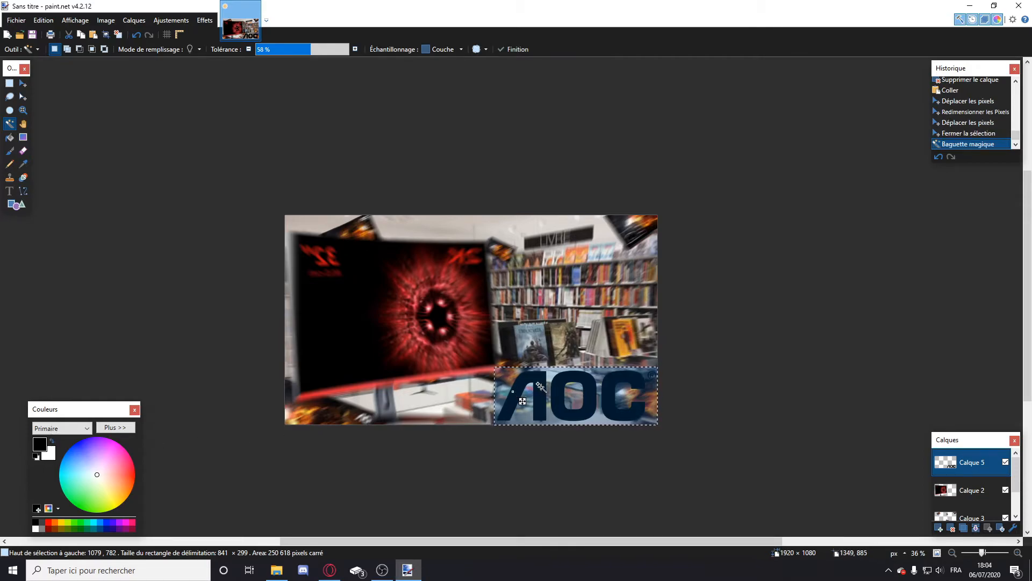
click(514, 400)
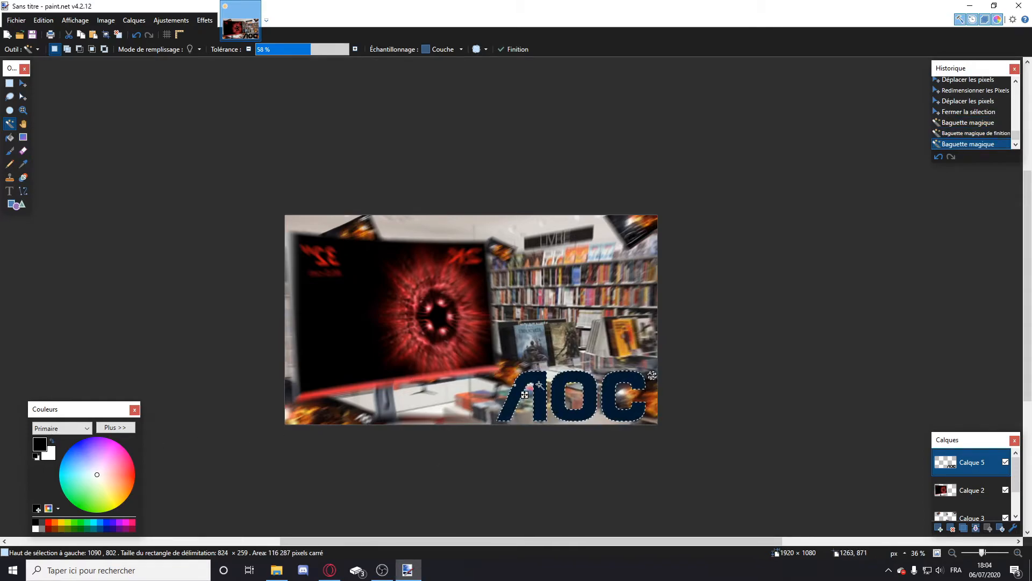
scroll(625, 400, up, 11)
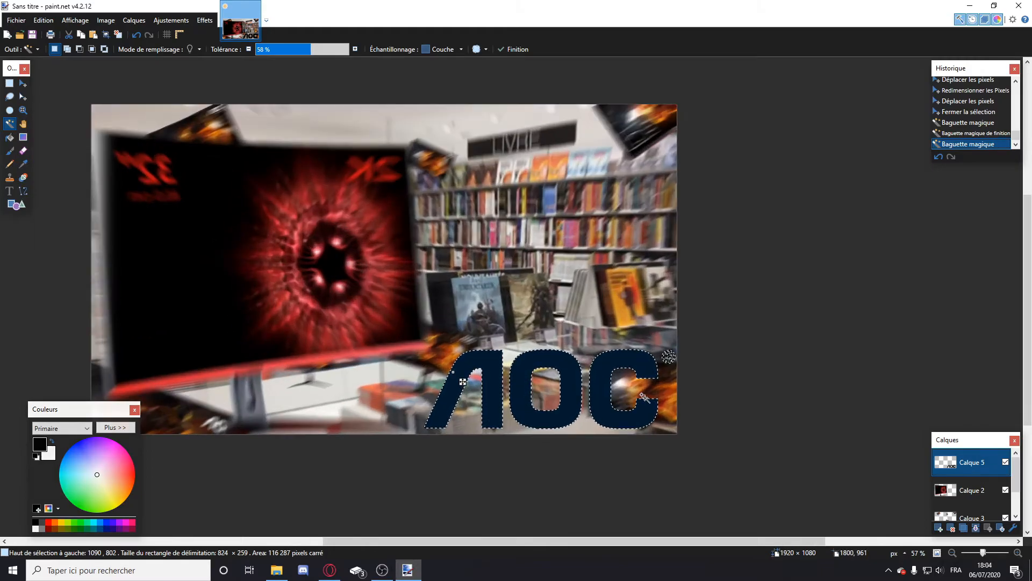
scroll(653, 377, down, 10)
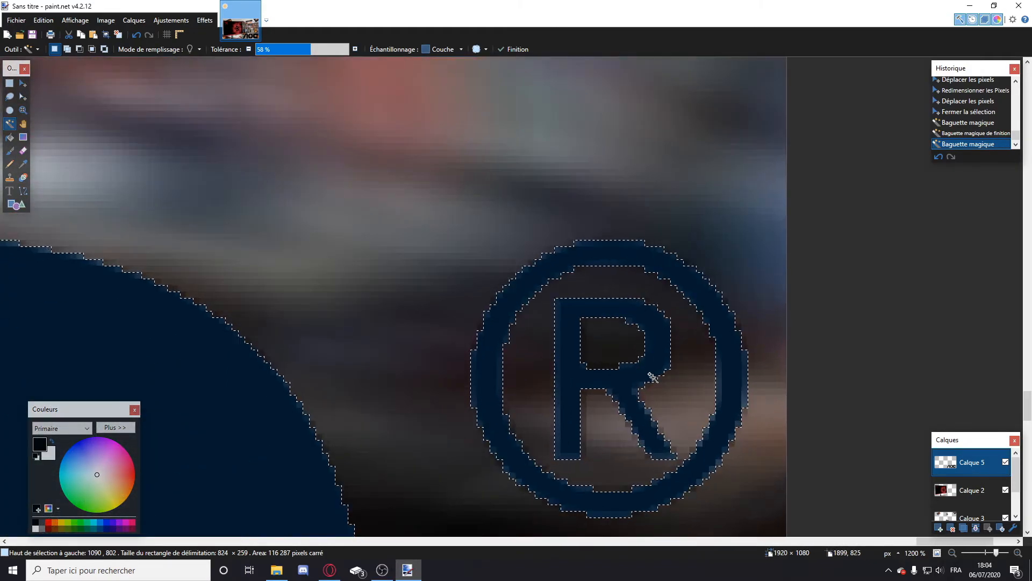
scroll(653, 376, down, 4)
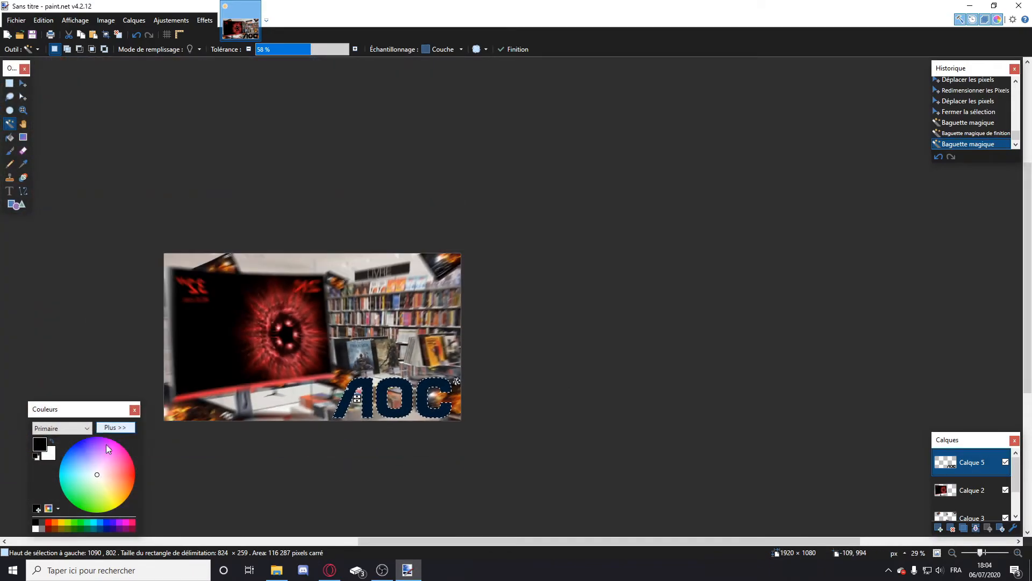
Fill the selected AOC letters and registered-trademark symbol with bright blue using the Paint Bucket.
click(9, 137)
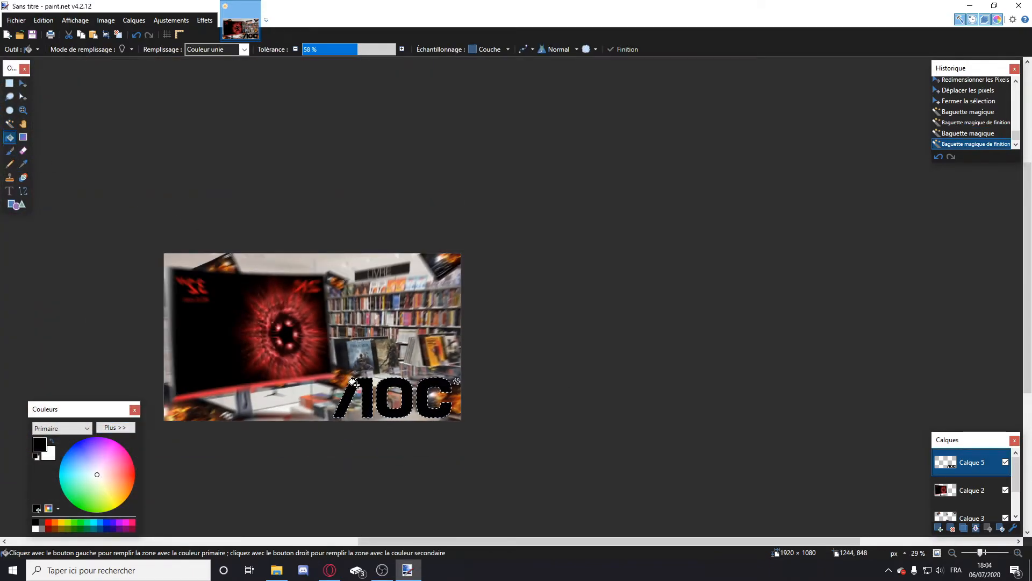
scroll(461, 398, up, 4)
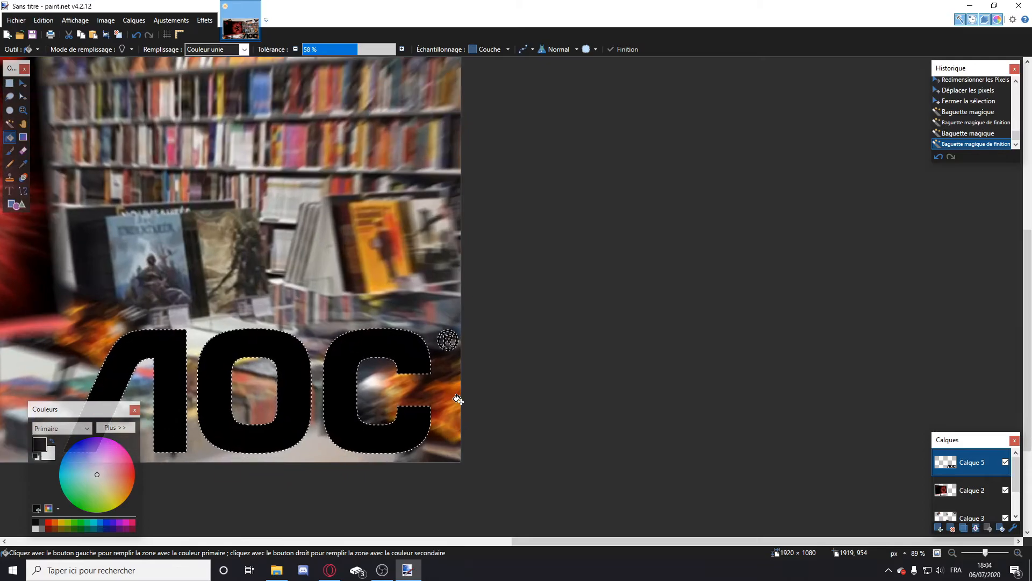
scroll(457, 399, down, 1)
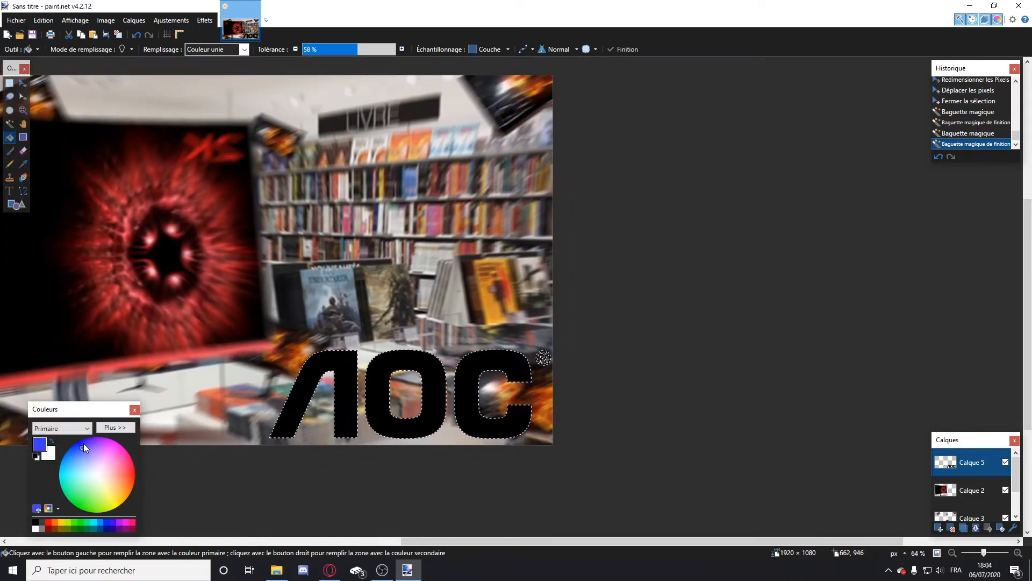
click(310, 375)
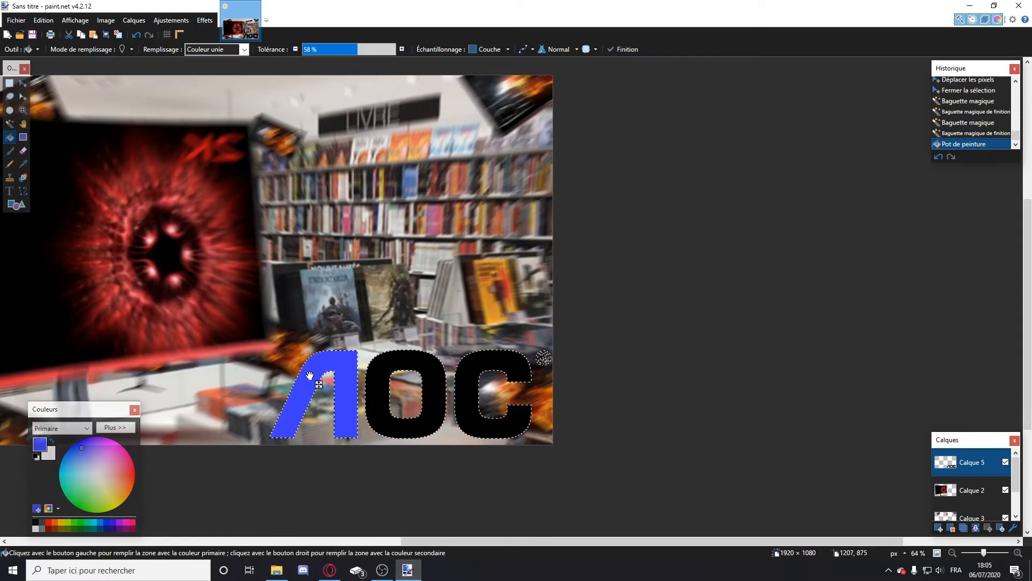
click(371, 371)
scroll(542, 357, up, 4)
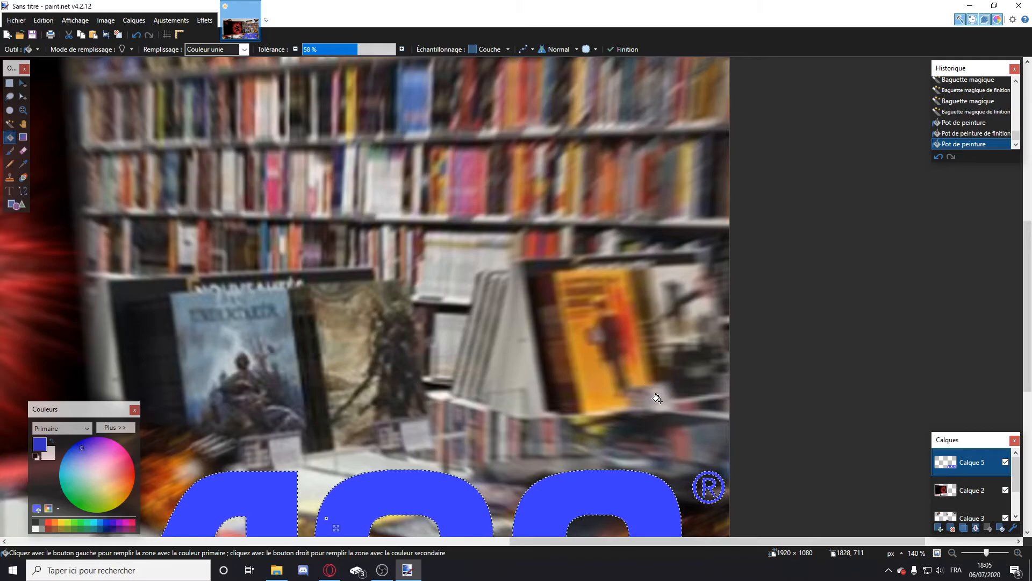
scroll(652, 396, down, 4)
scroll(657, 398, down, 1)
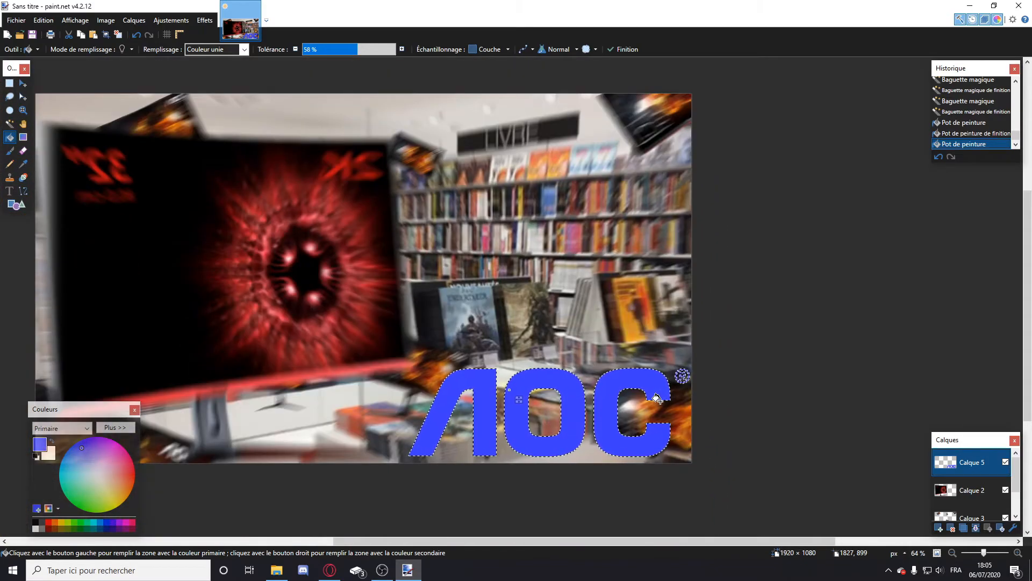
Recolor the entire AOC logo to dark blue with hex value 3D3D71, and close the color window.
click(113, 429)
drag(191, 437, 181, 440)
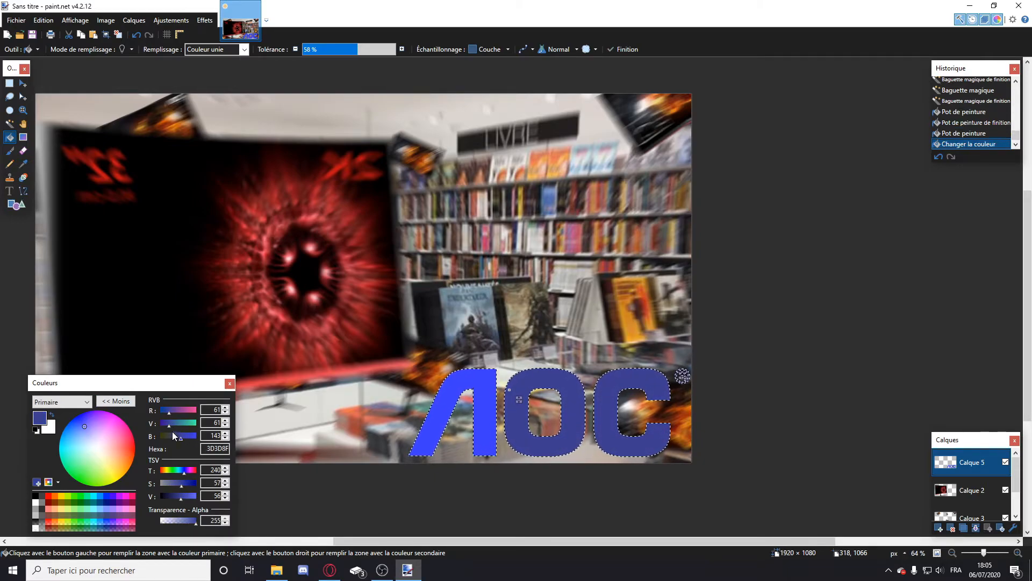
click(752, 419)
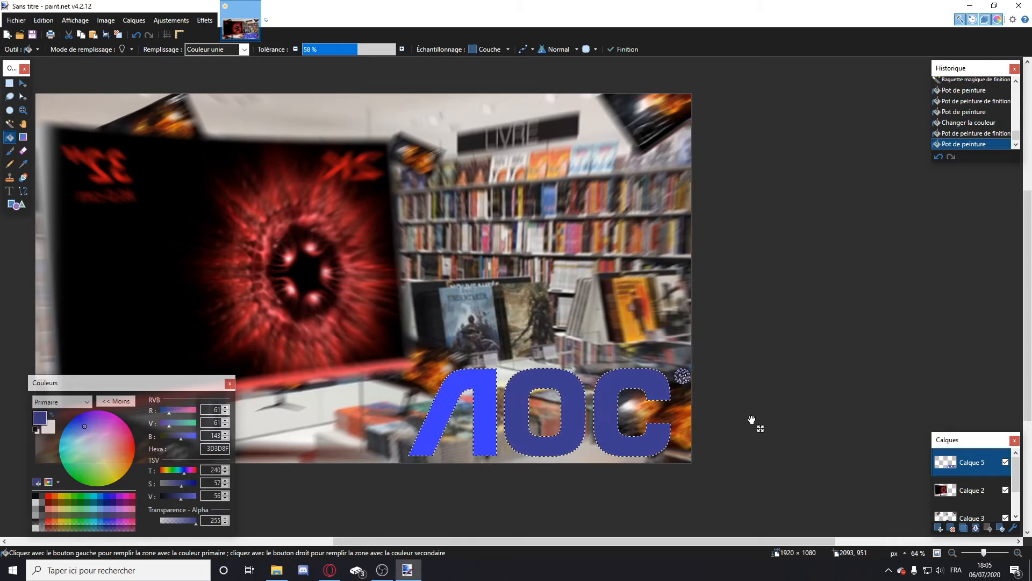
click(462, 403)
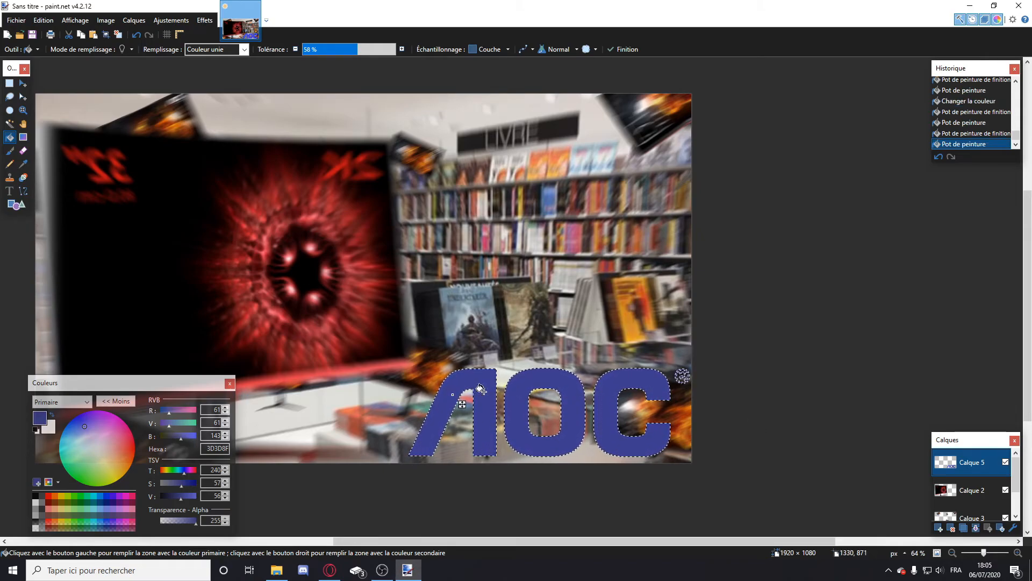
drag(181, 439, 176, 440)
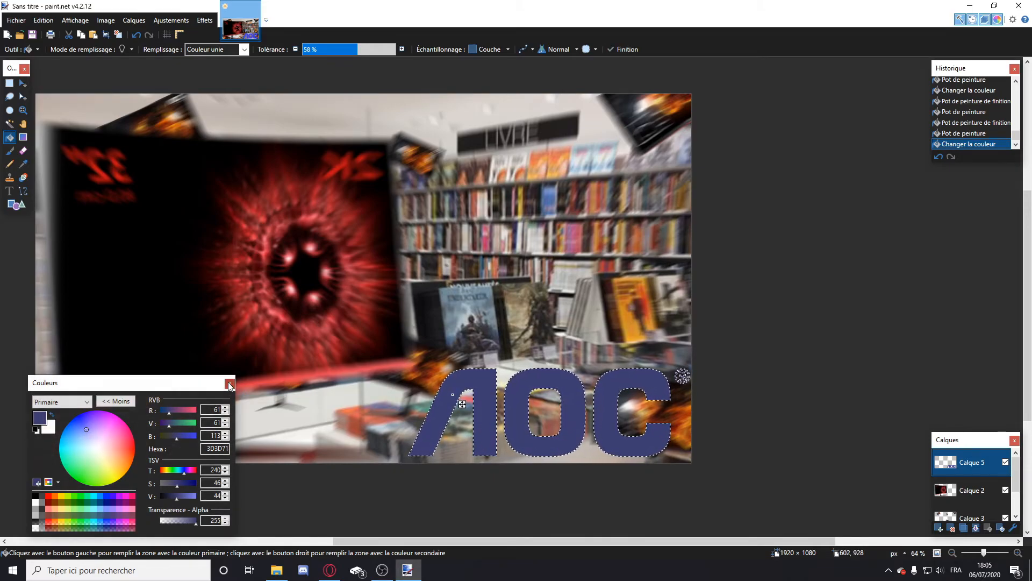
click(230, 383)
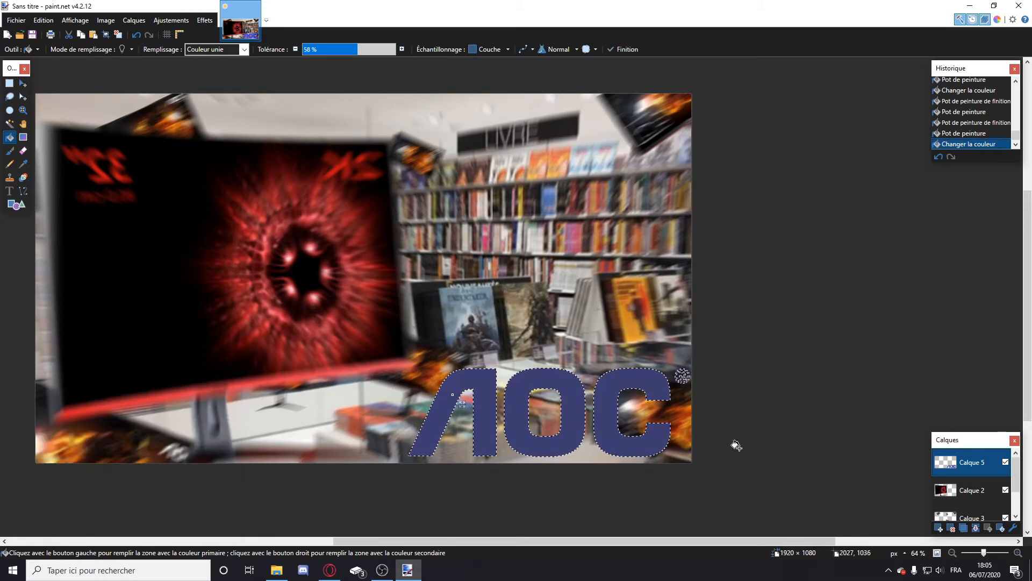
Clear the selection around the AOC logo on Calque 5.
click(9, 84)
click(790, 279)
scroll(790, 279, down, 2)
scroll(791, 279, up, 2)
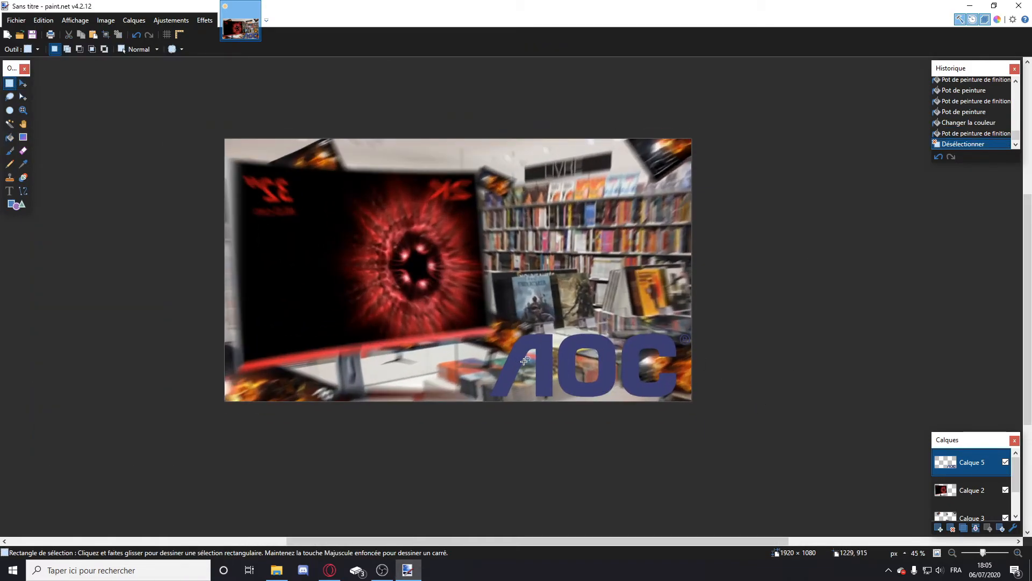
Apply the Bevel Selection effect to the AOC logo with white highlights, black shadows and a strength of 1.00.
click(205, 19)
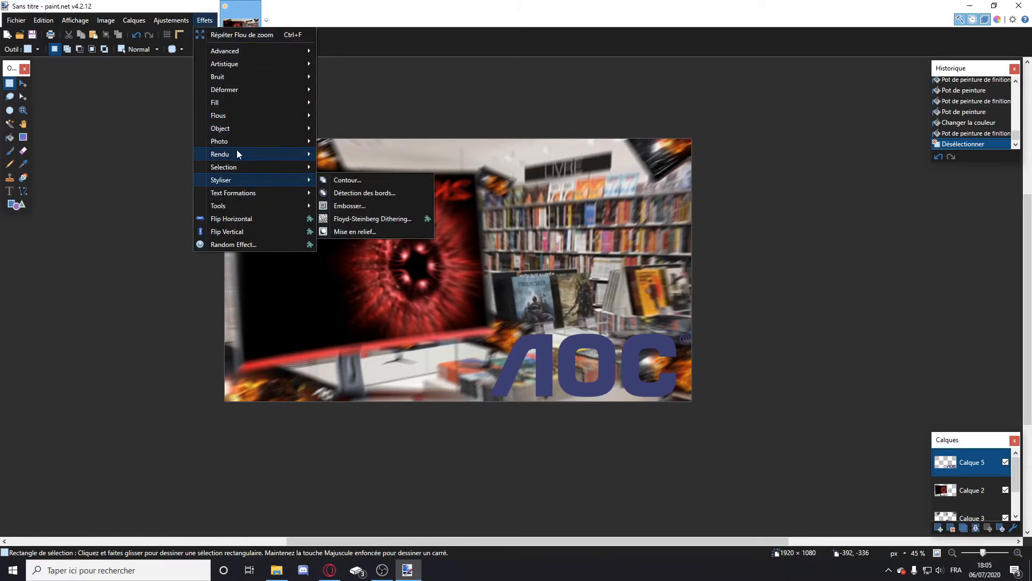
mouse_move(238, 141)
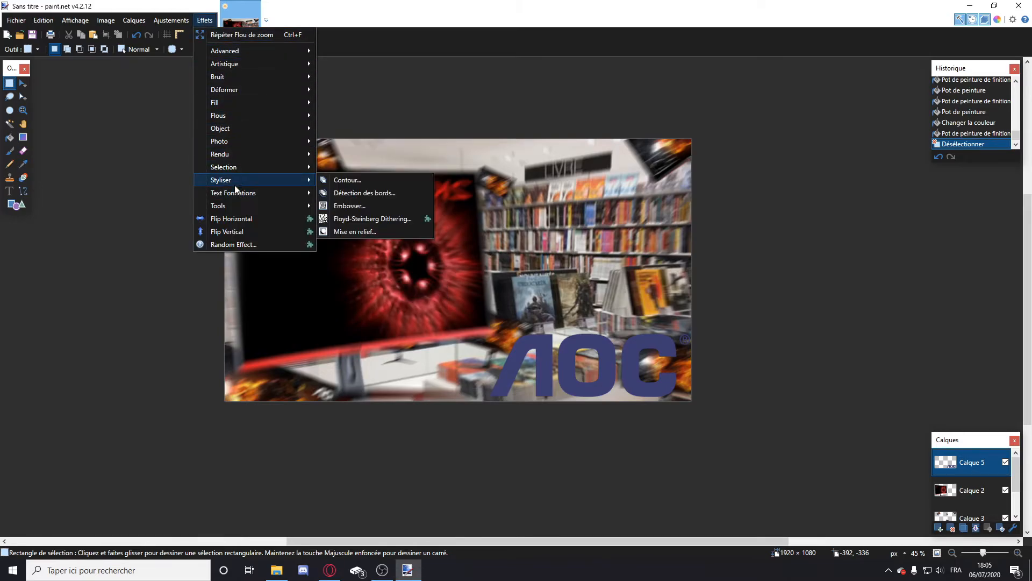
mouse_move(241, 164)
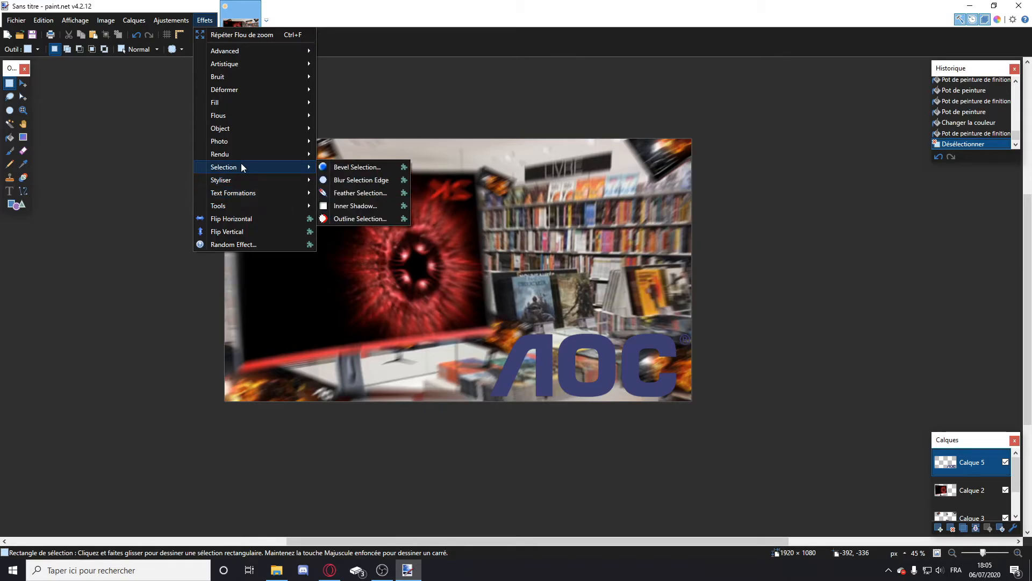
click(372, 168)
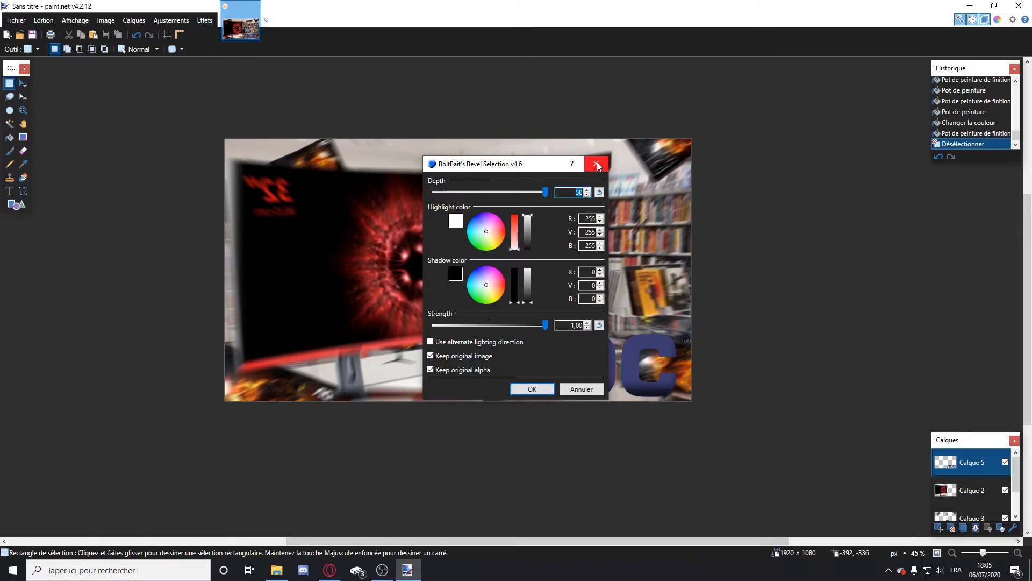
click(525, 389)
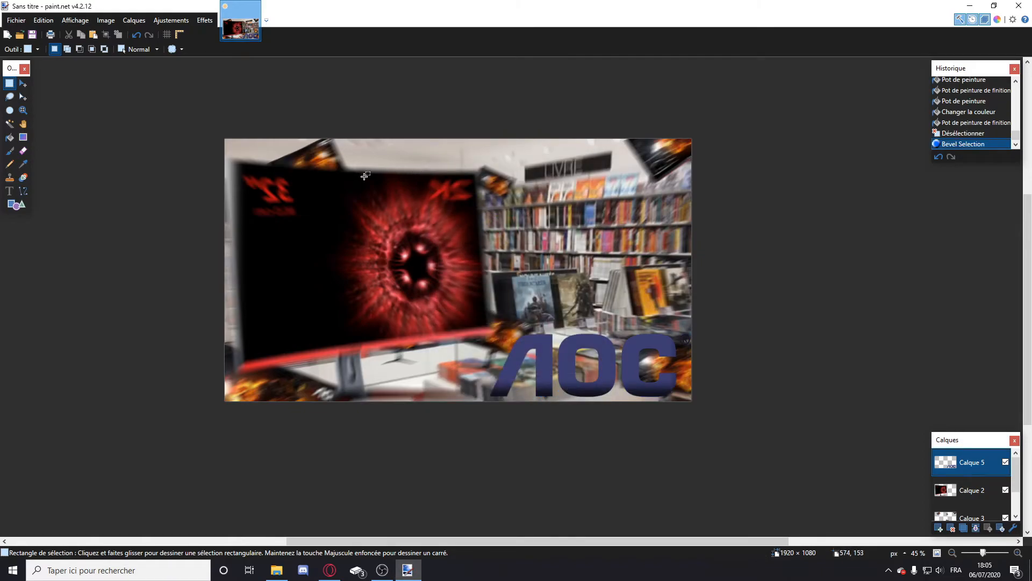
click(205, 20)
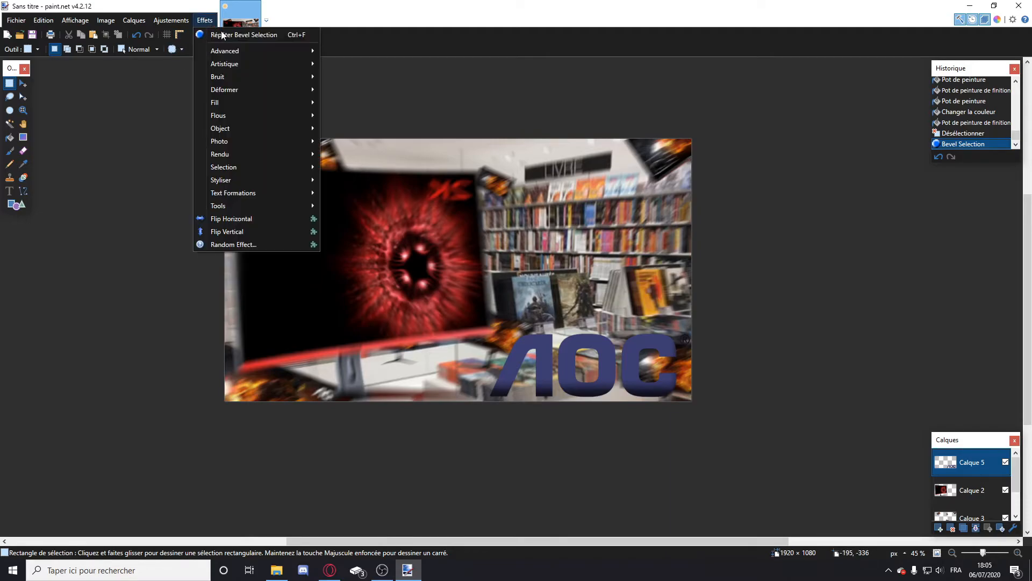
mouse_move(226, 115)
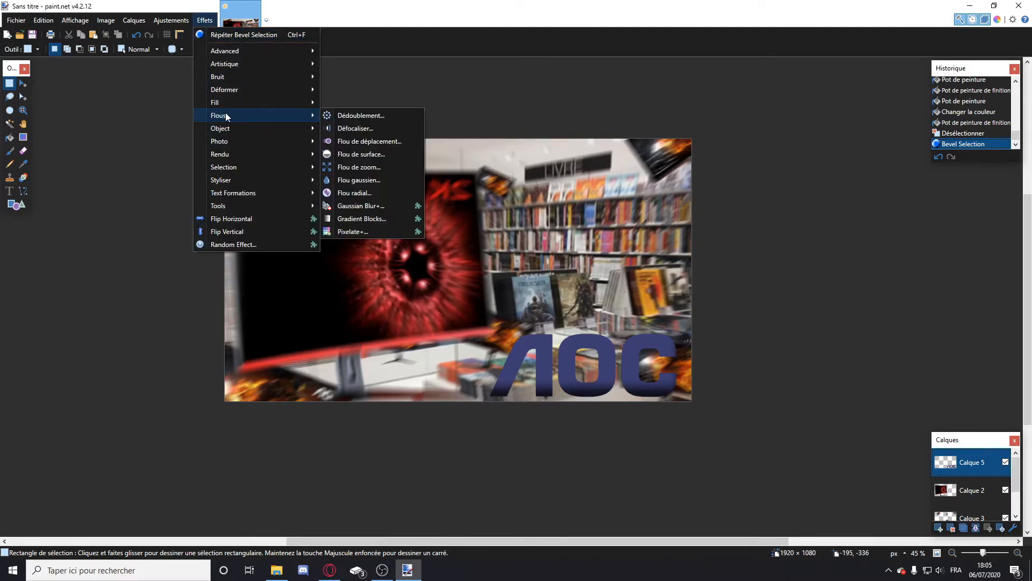
click(371, 143)
drag(444, 311, 437, 311)
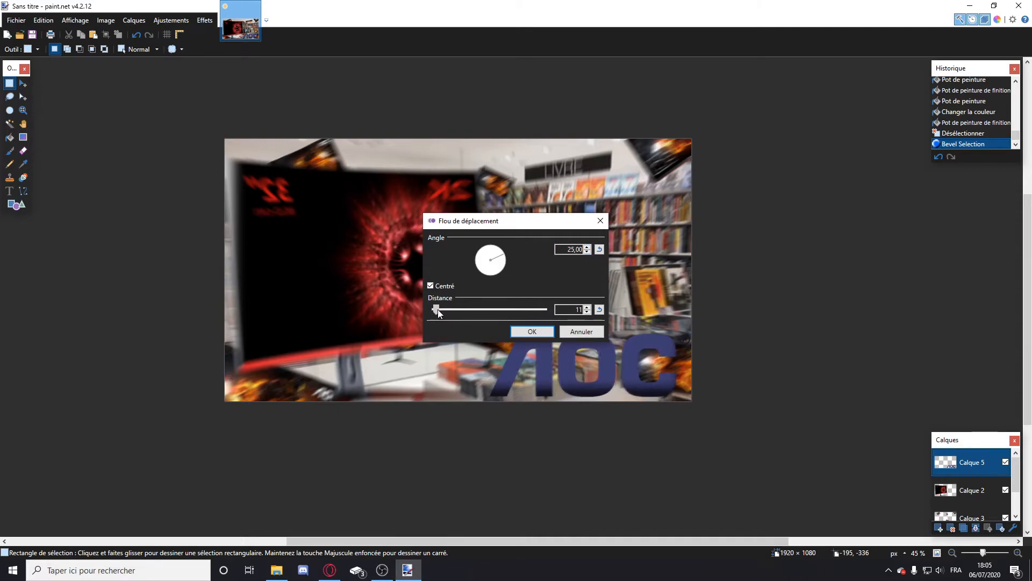
click(598, 221)
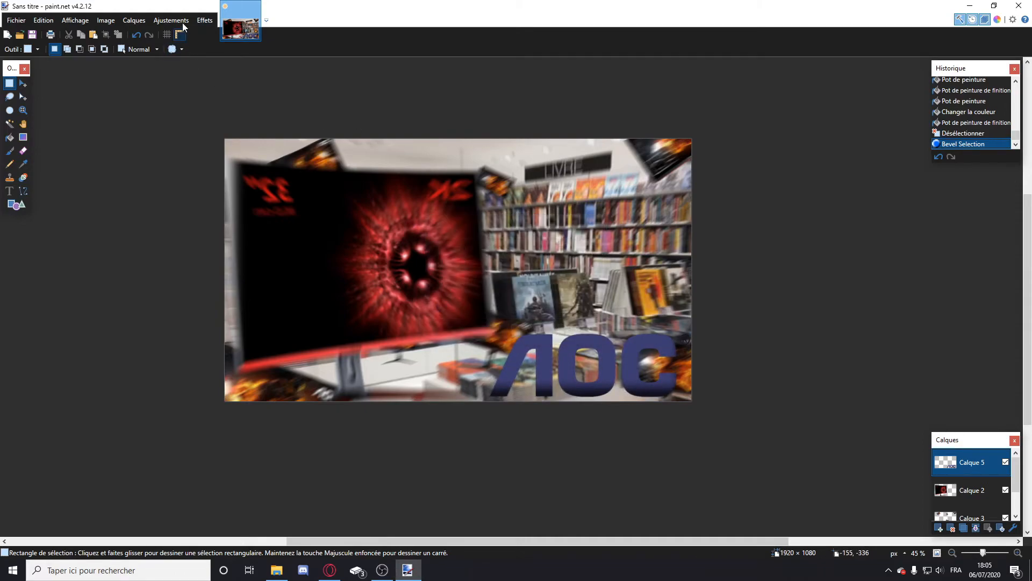
click(205, 20)
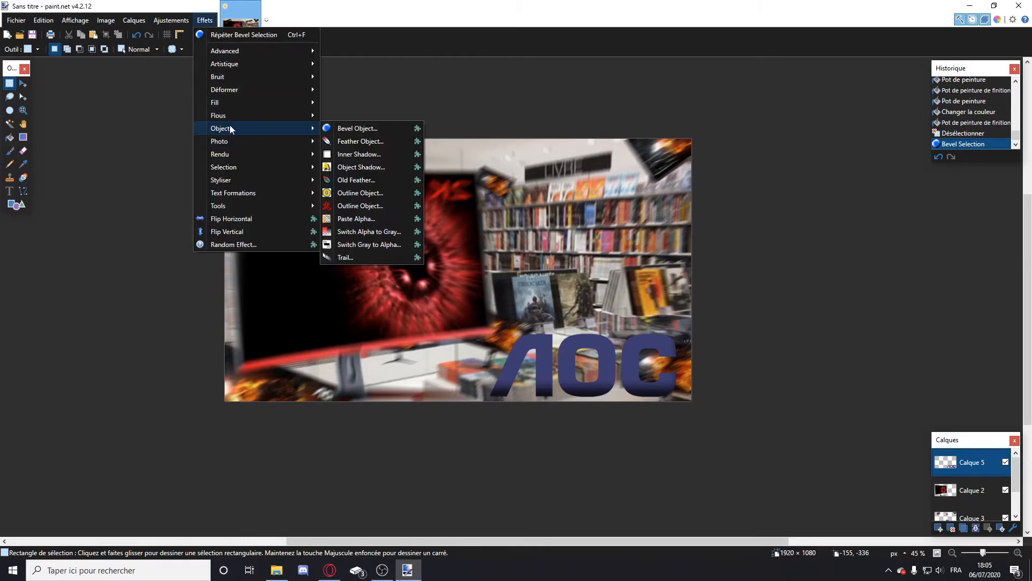
mouse_move(232, 139)
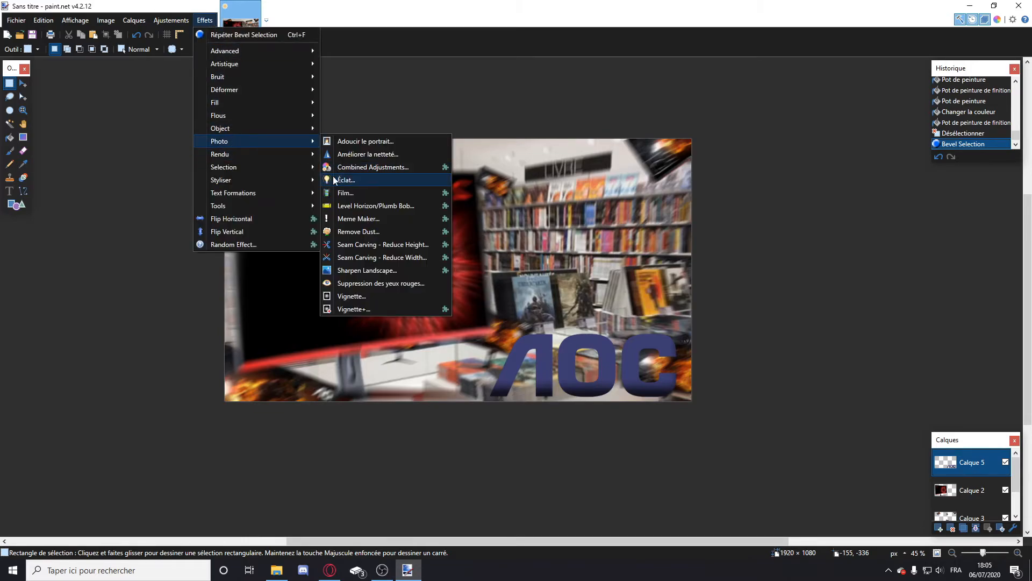
click(385, 217)
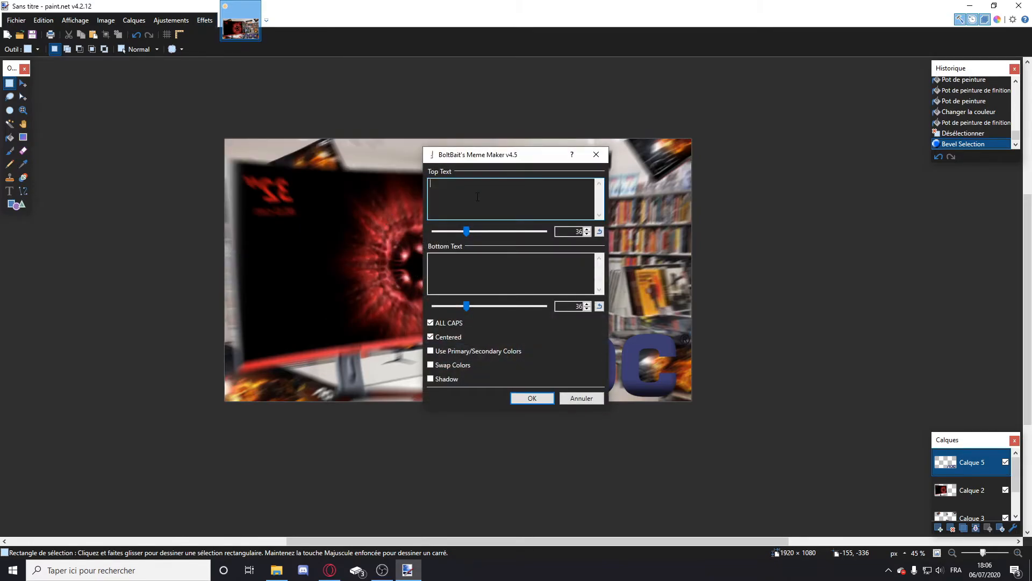
text(askaosk)
click(485, 266)
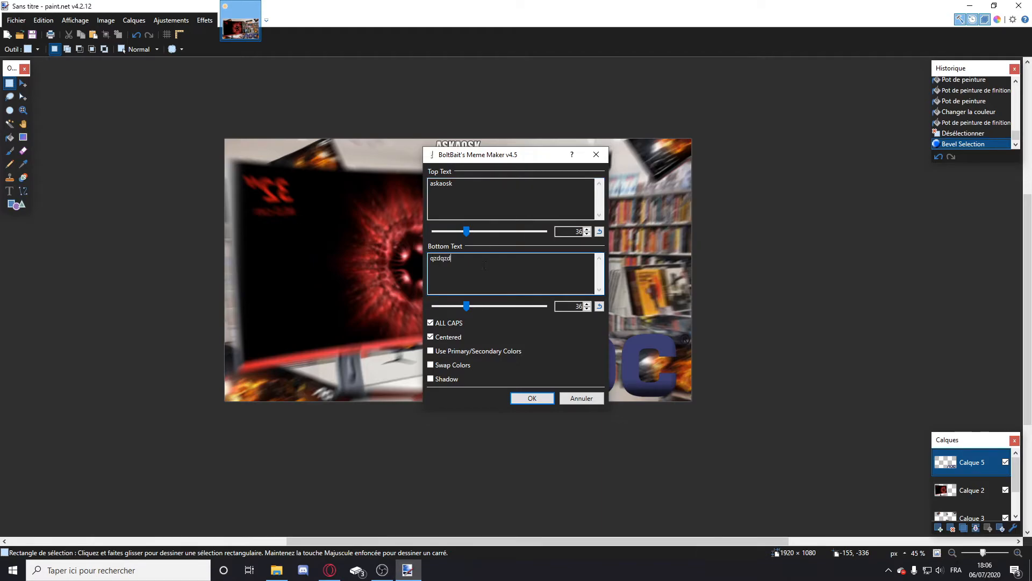
drag(458, 147, 730, 162)
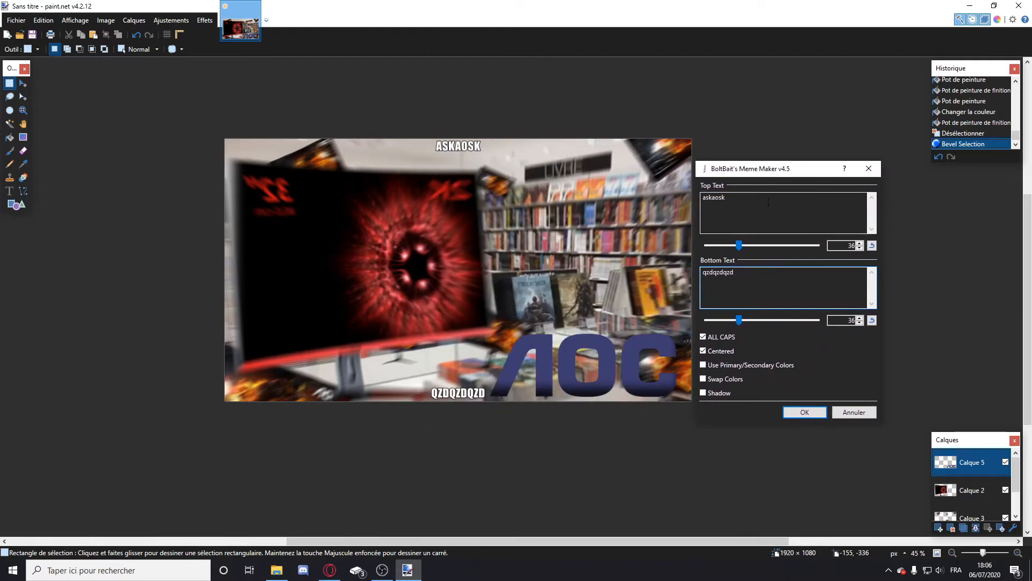
click(867, 169)
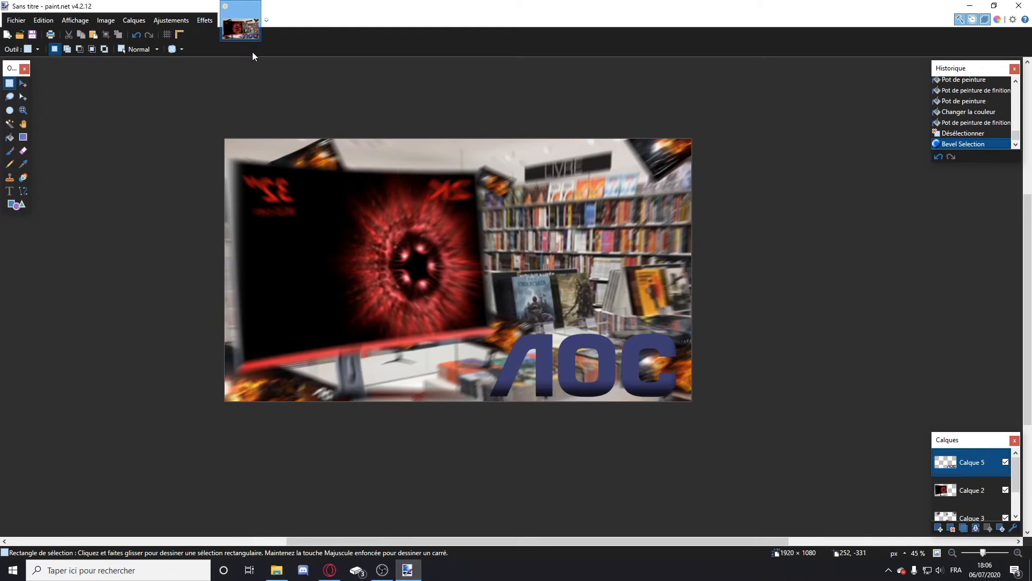
Feather the AOC logo's edges with Feather Selection at radius 10, preserving the canvas edges.
click(208, 22)
mouse_move(230, 179)
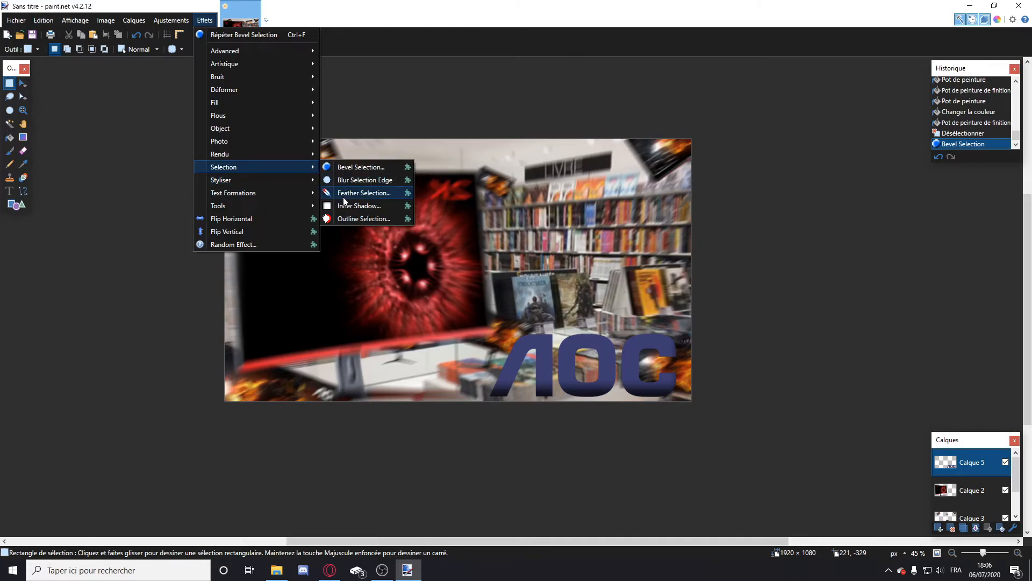
click(344, 197)
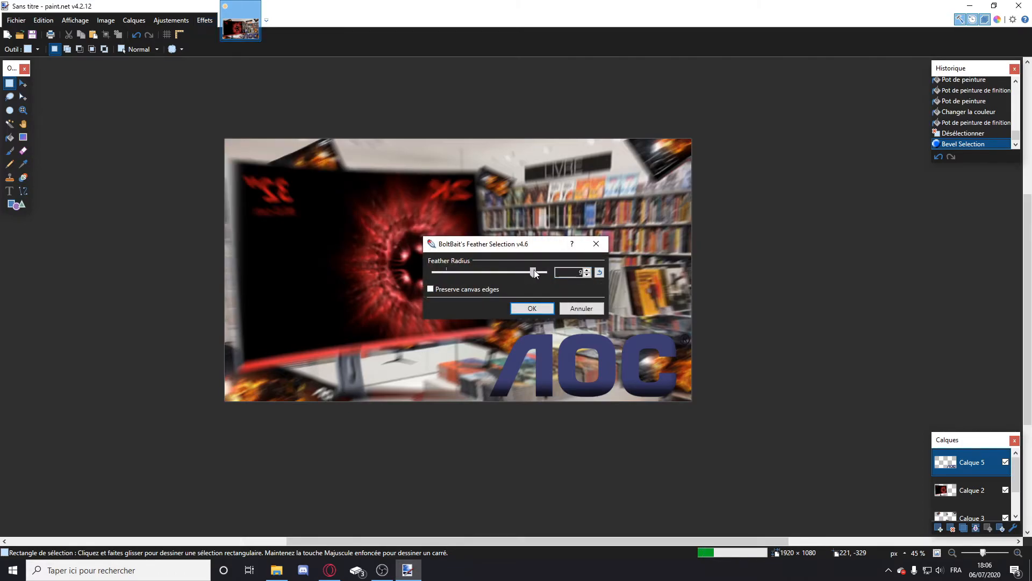
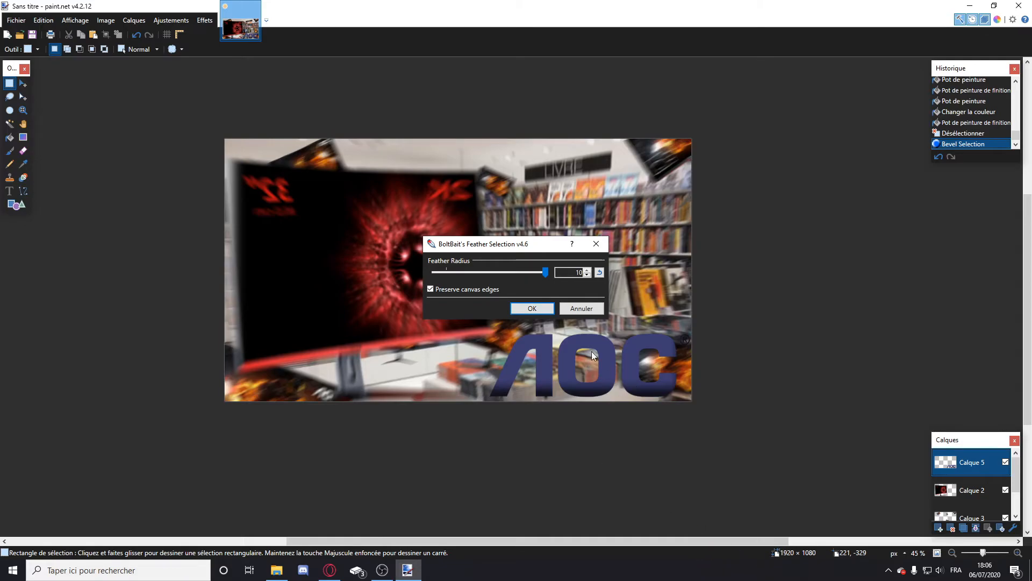
drag(505, 248, 313, 248)
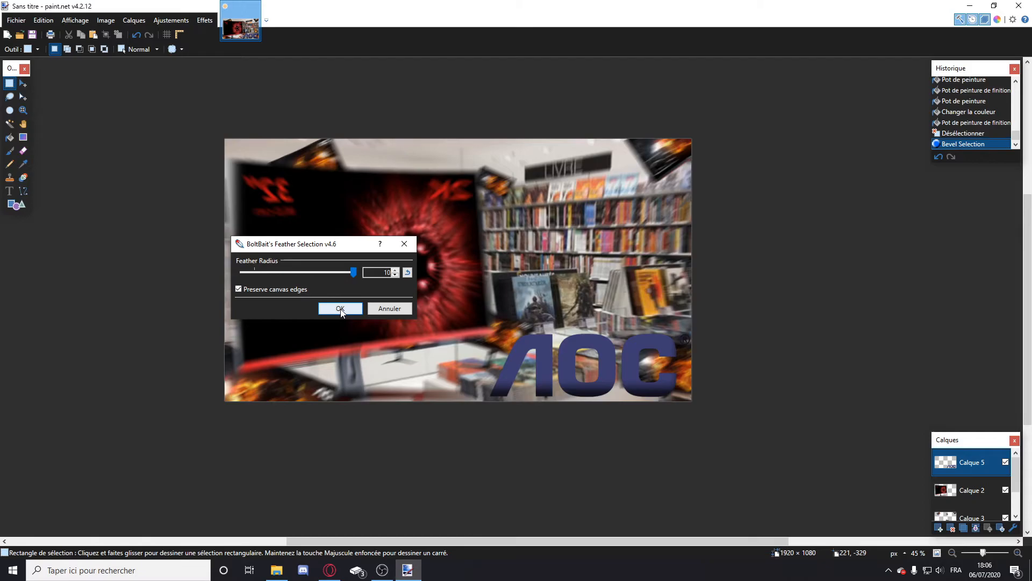
click(341, 309)
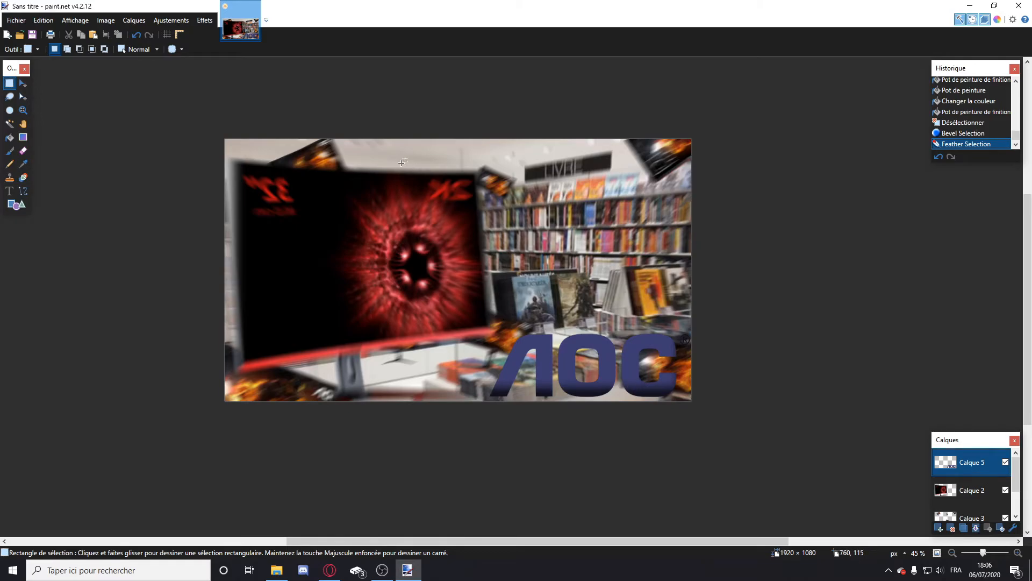
Try pyrochild's Outline Object on the AOC logo in black with width 100, softness 254 and Normal blending, and undo it.
click(203, 21)
mouse_move(232, 128)
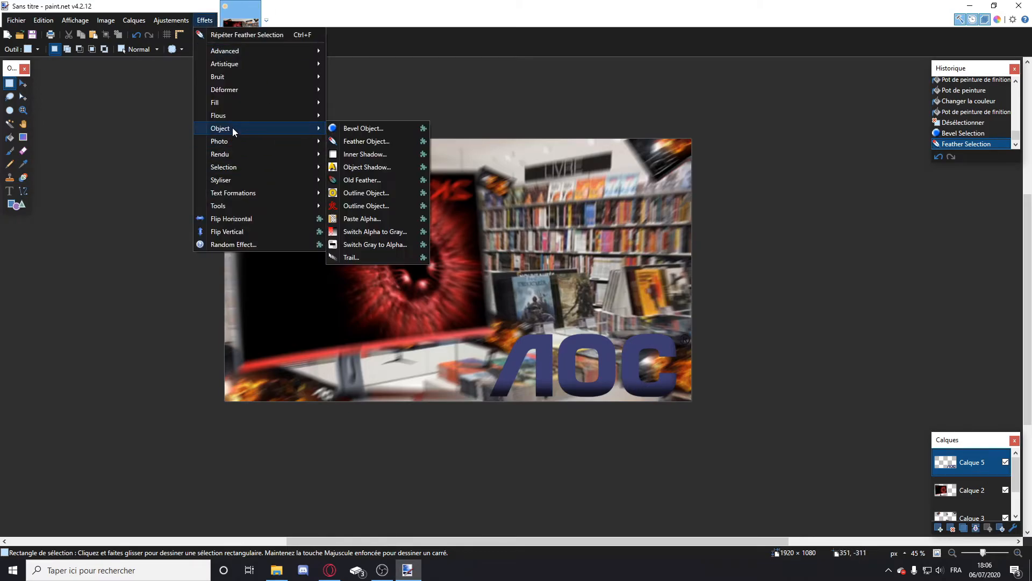
click(366, 206)
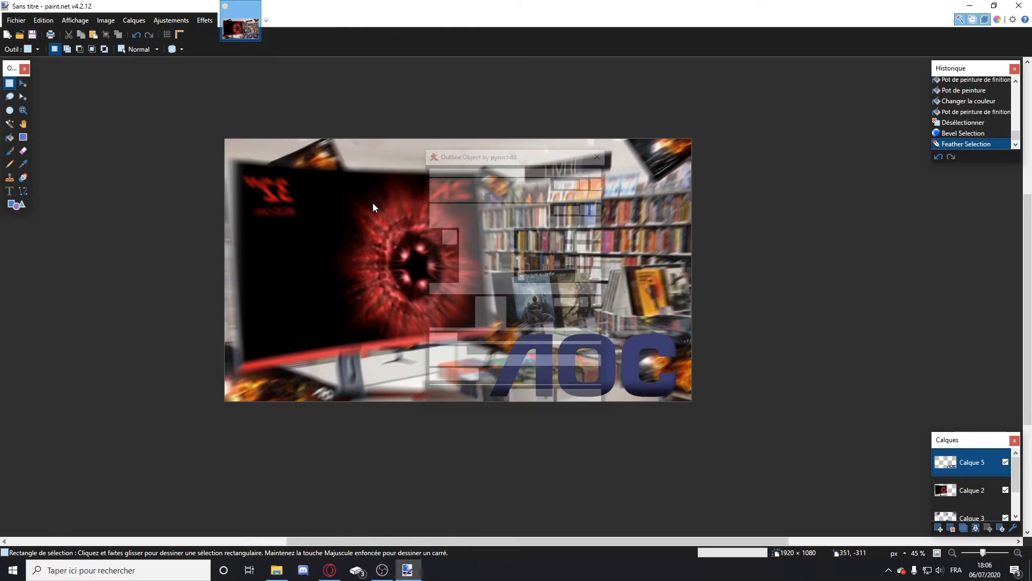
drag(535, 232, 539, 286)
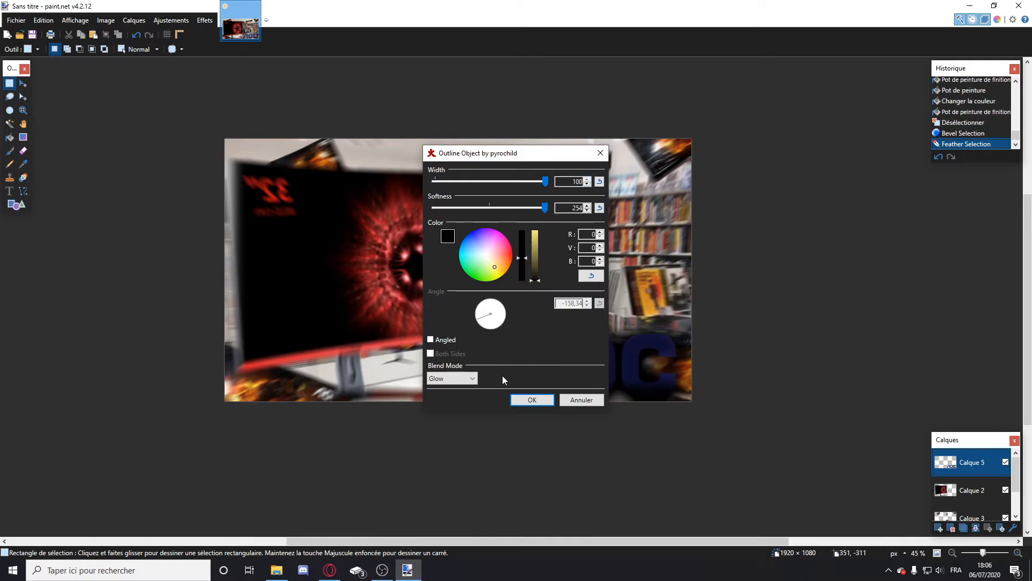
click(472, 378)
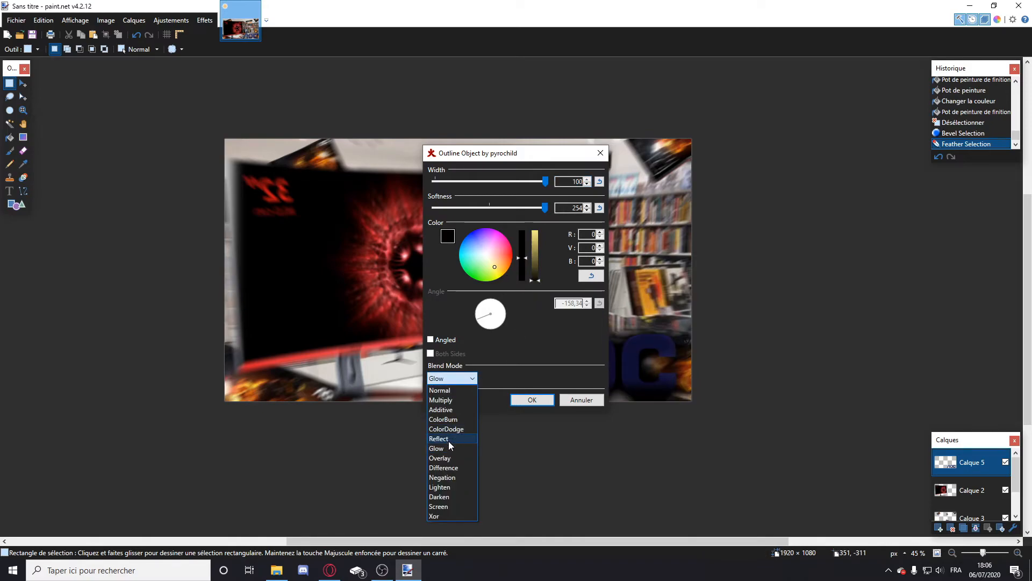
click(445, 390)
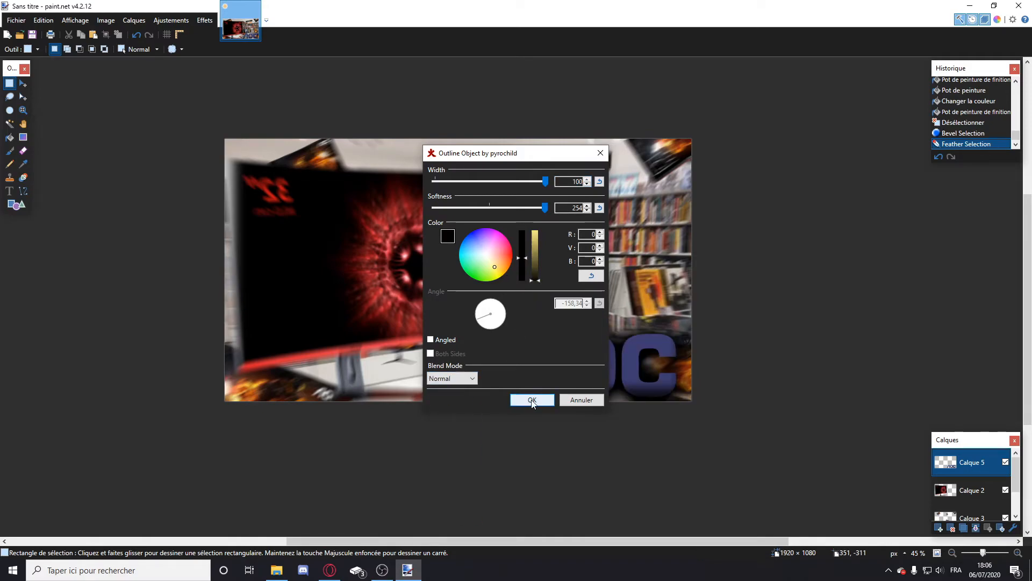
drag(556, 153, 196, 141)
click(170, 383)
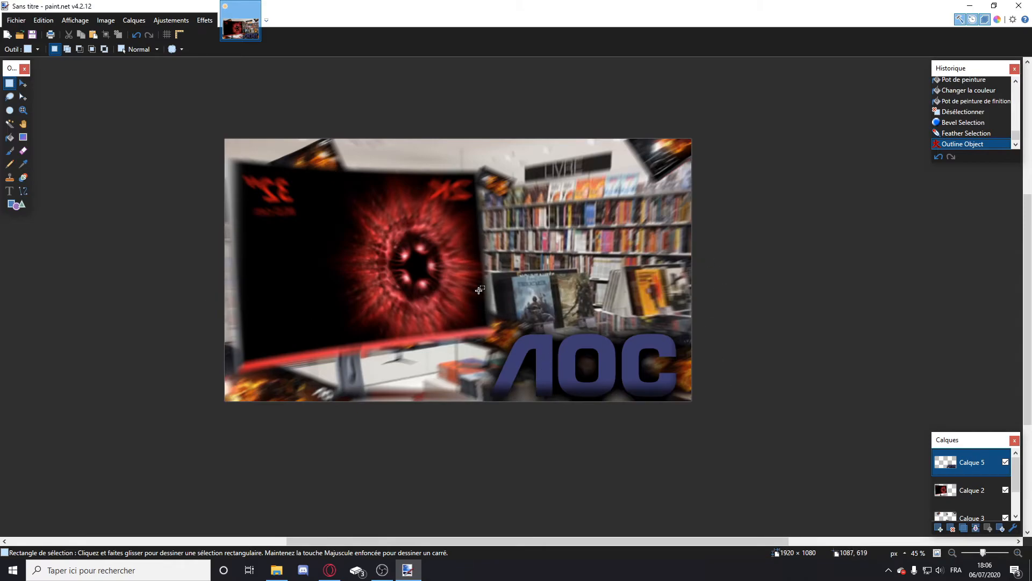
key(ctrl+z)
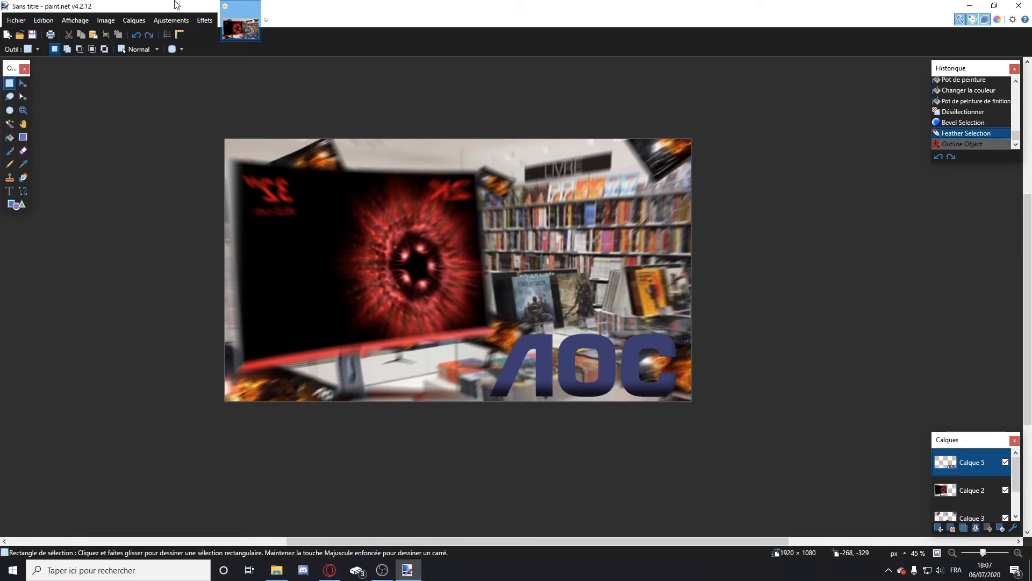
click(204, 19)
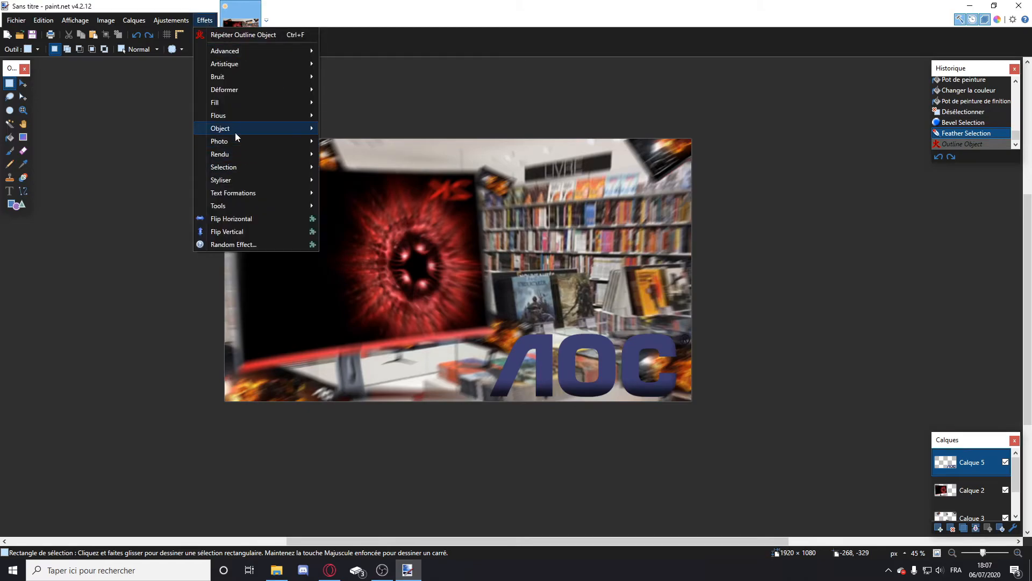
mouse_move(234, 131)
click(355, 194)
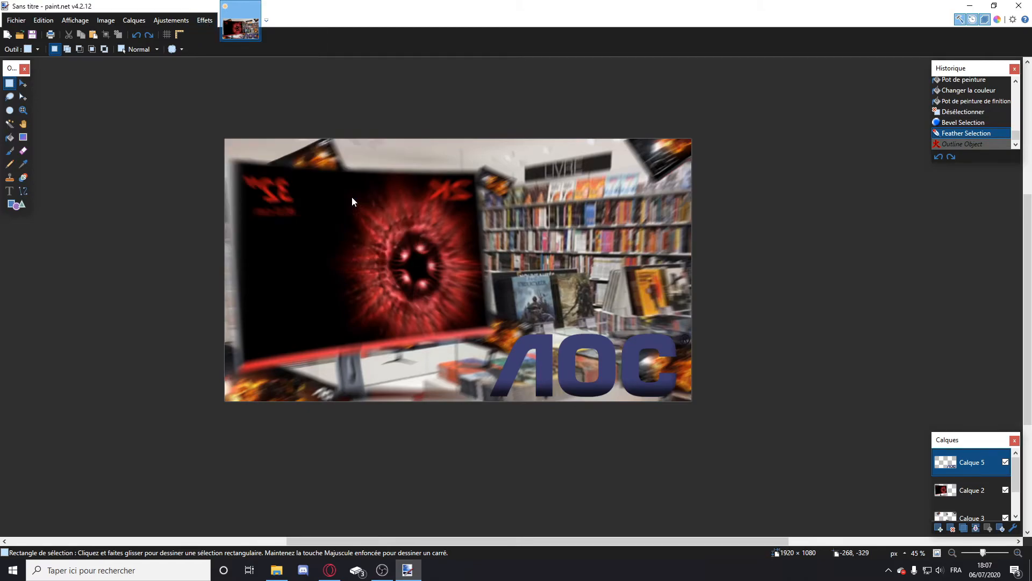
click(596, 221)
Apply pyrochild's Outline Object to the AOC logo in black with width 100, softness 252 and Normal blending.
click(205, 20)
mouse_move(228, 131)
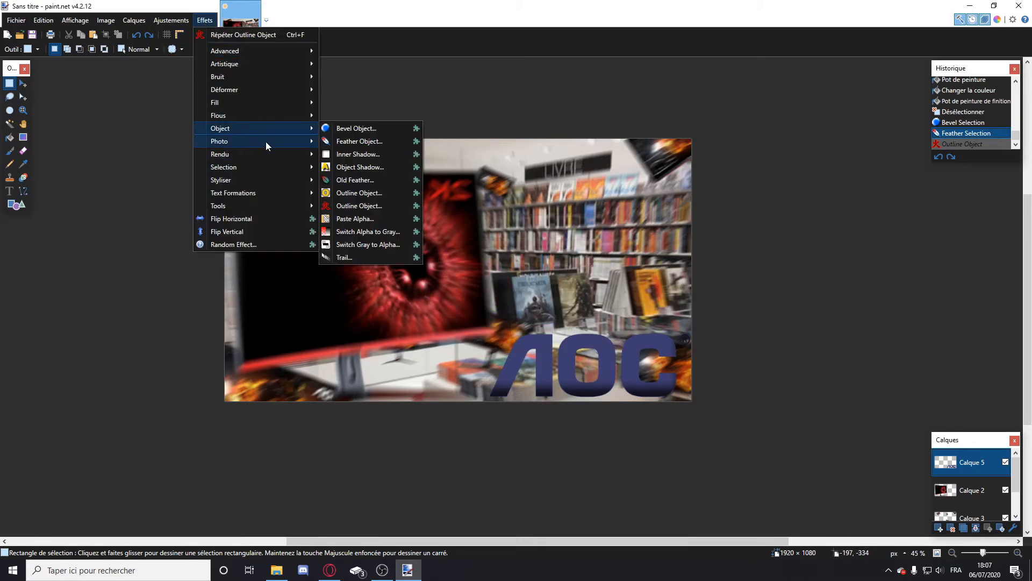
click(359, 206)
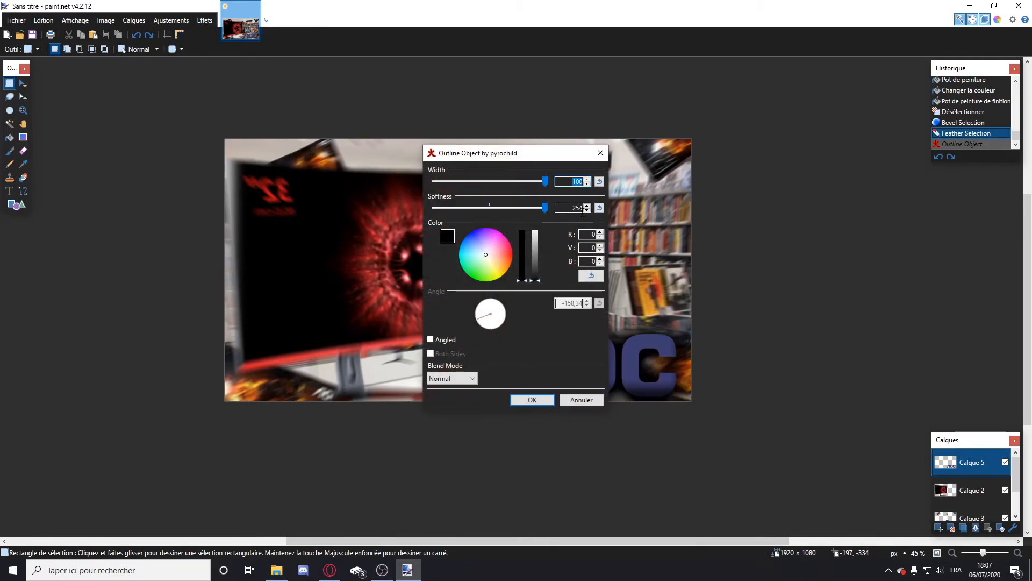
click(588, 206)
drag(527, 157, 284, 162)
click(344, 216)
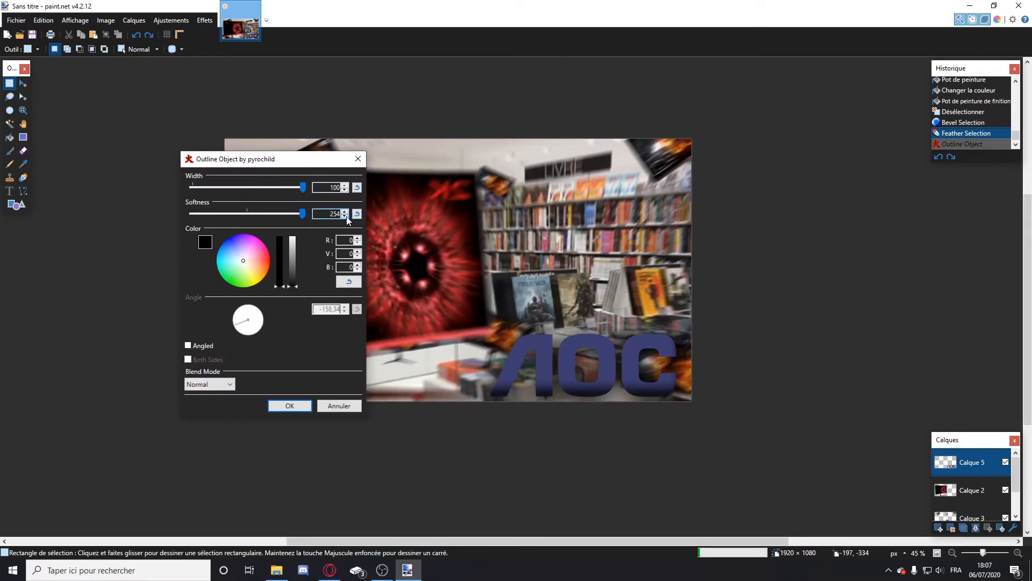
click(344, 216)
click(345, 217)
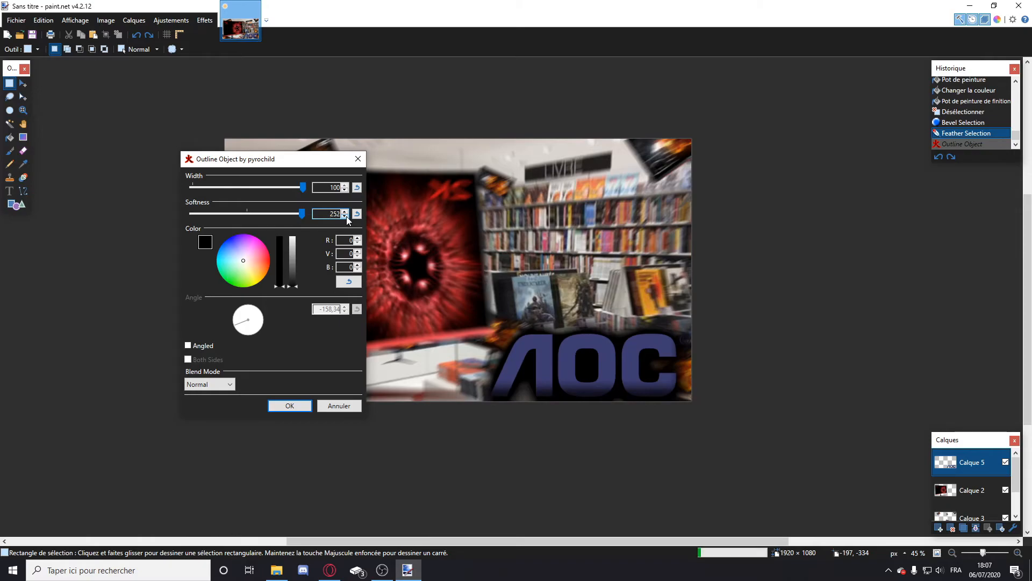
click(345, 216)
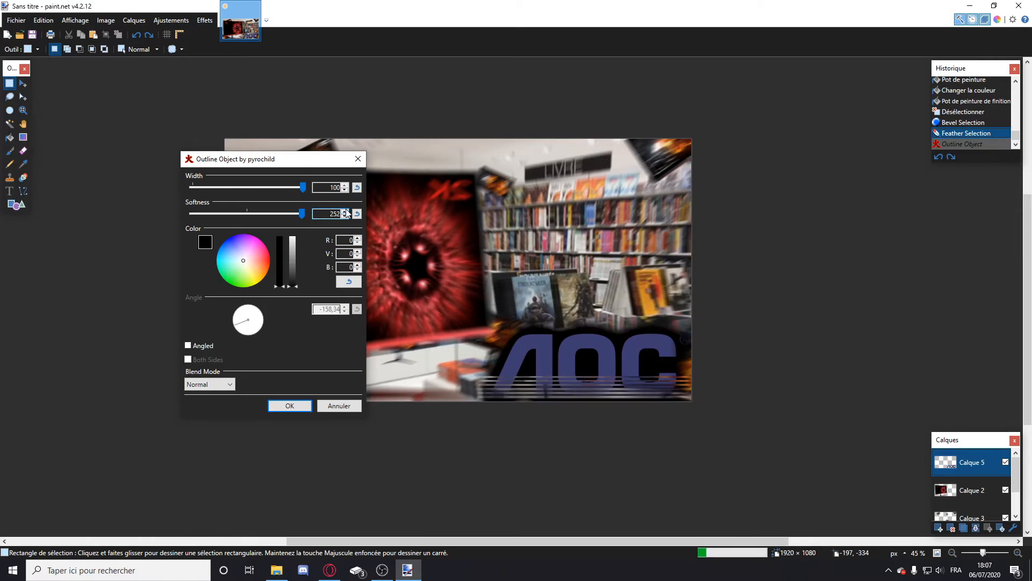
click(346, 212)
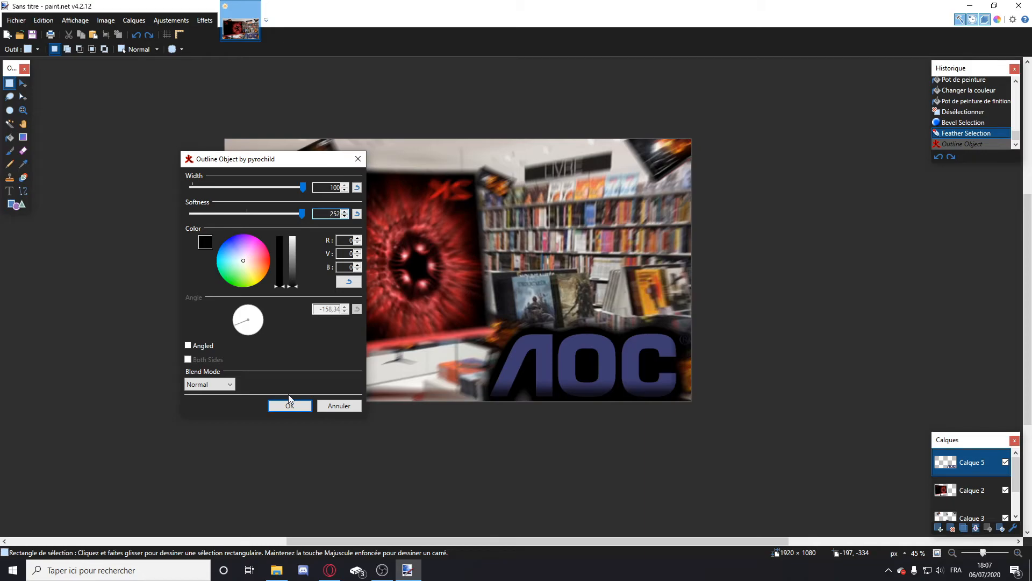
drag(289, 159, 124, 168)
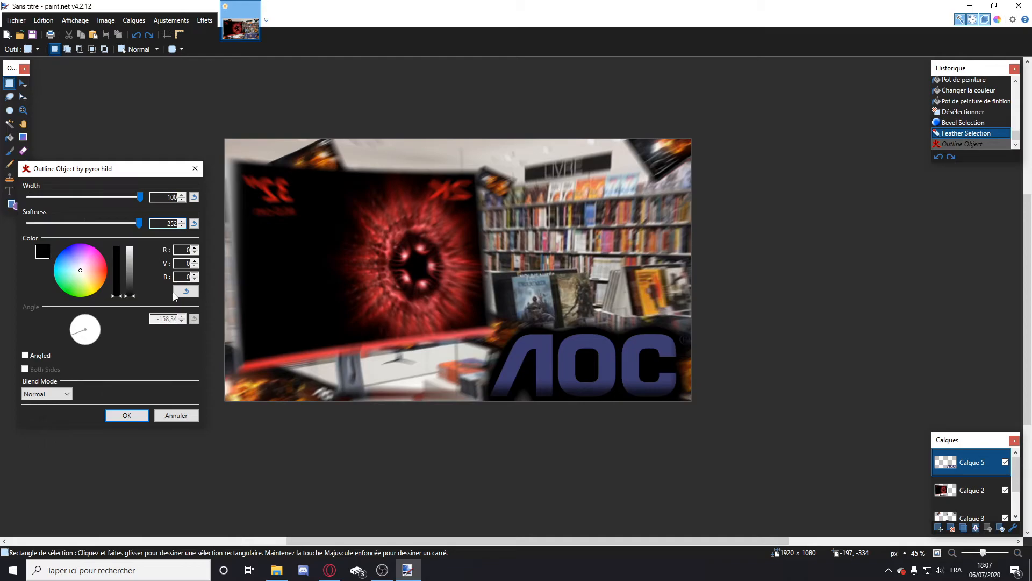
click(126, 412)
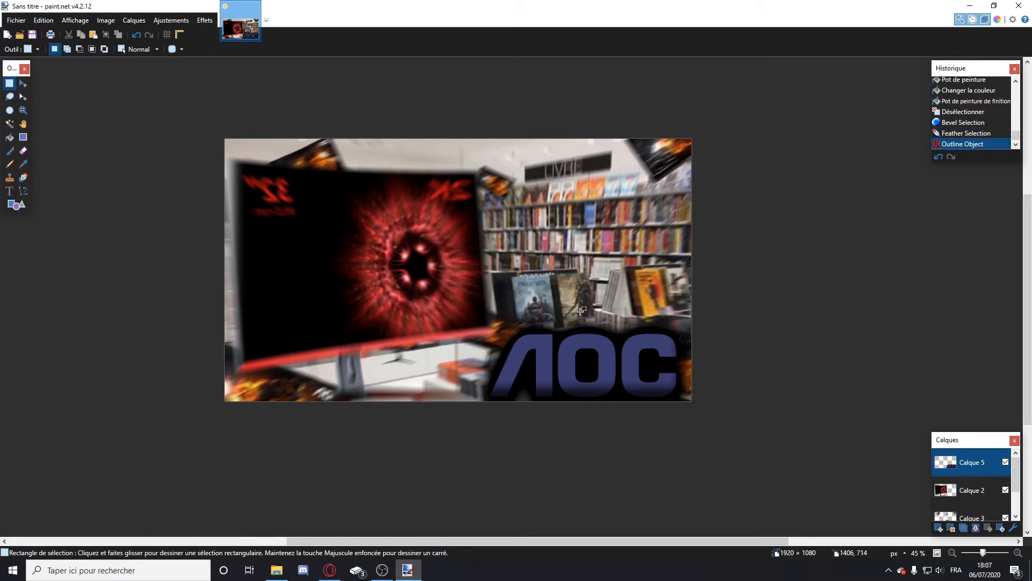
drag(467, 294, 758, 447)
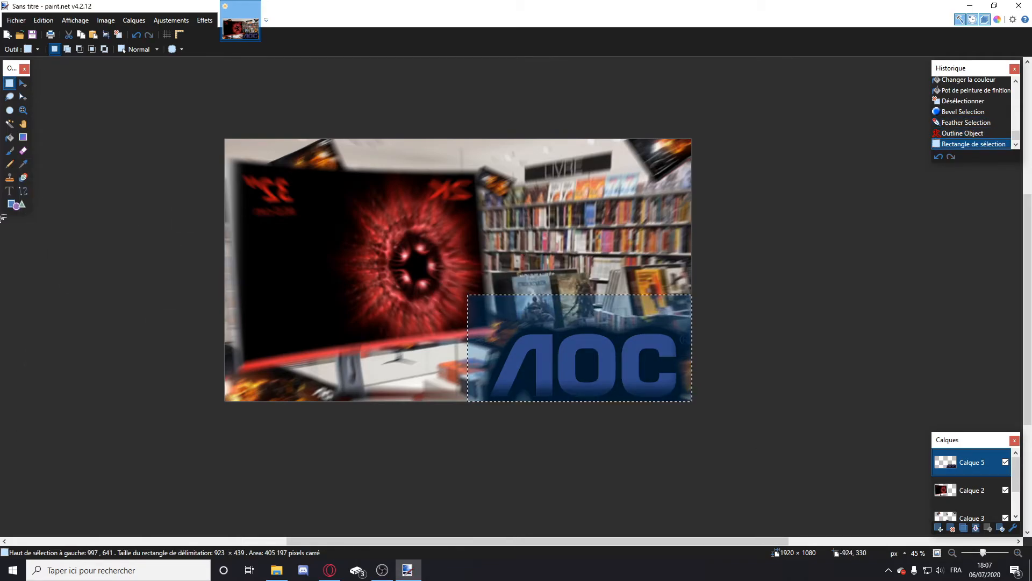
click(23, 83)
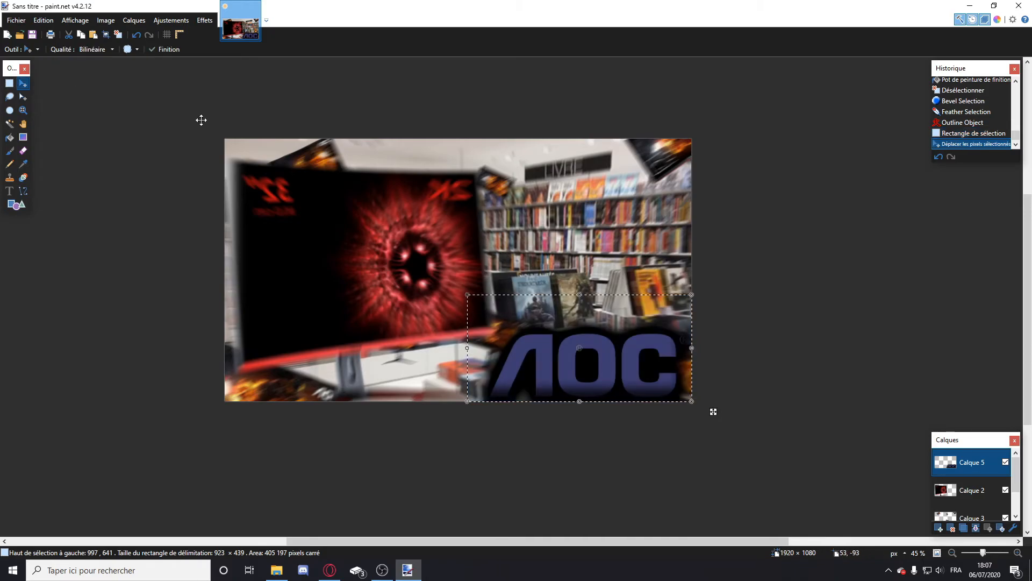
click(9, 83)
click(523, 242)
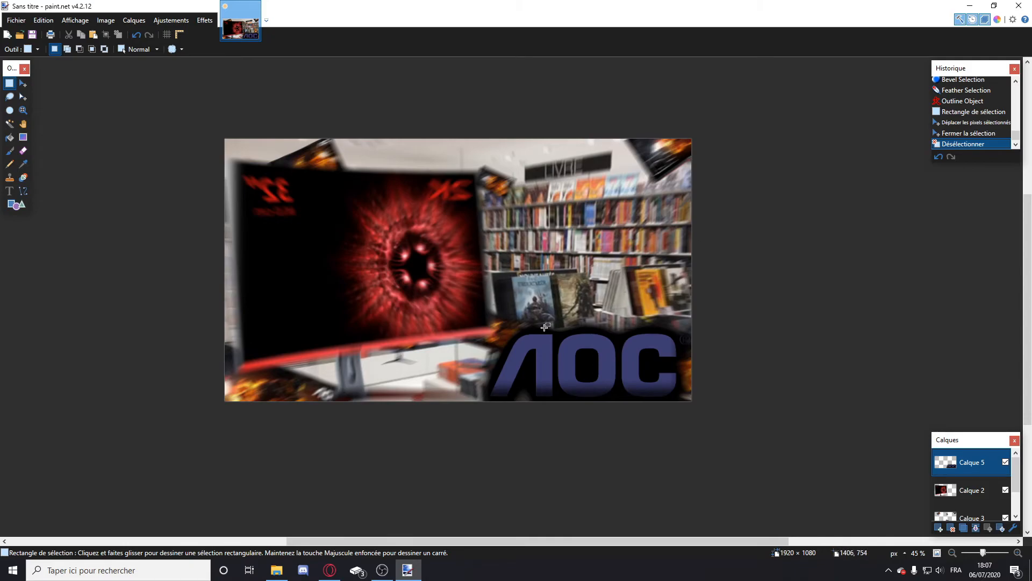
drag(466, 315, 581, 382)
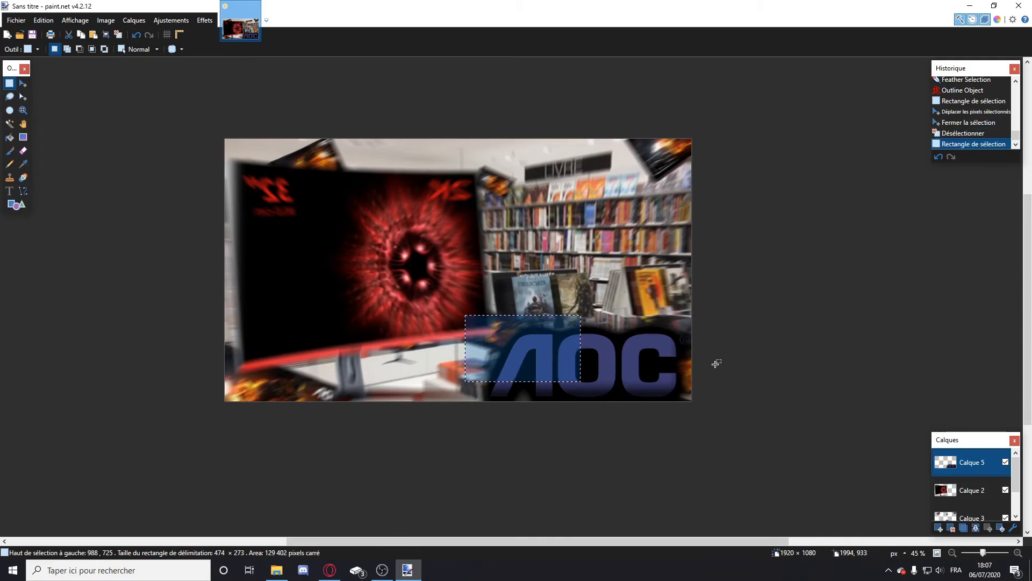
click(22, 83)
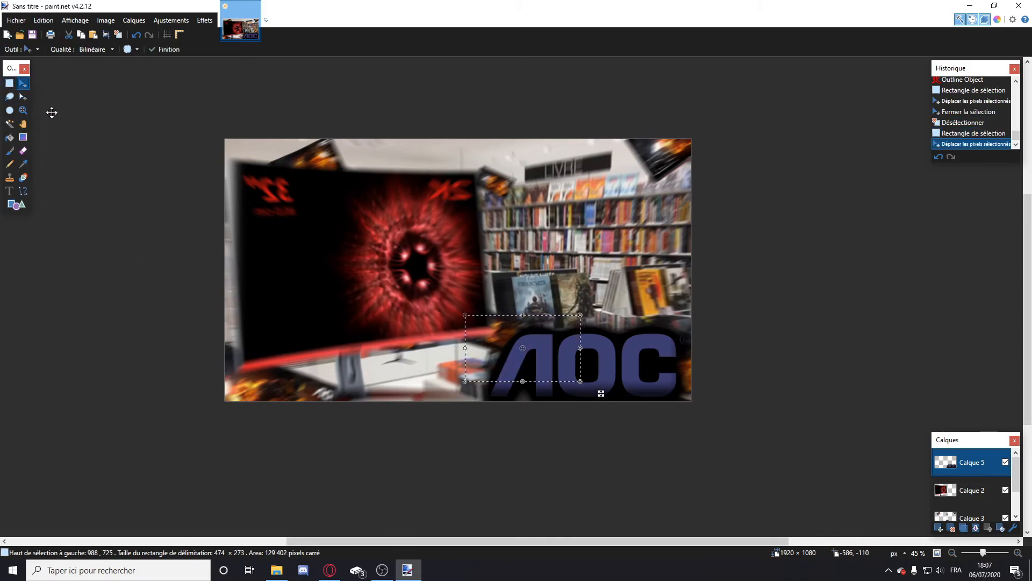
click(9, 83)
key(ctrl+d)
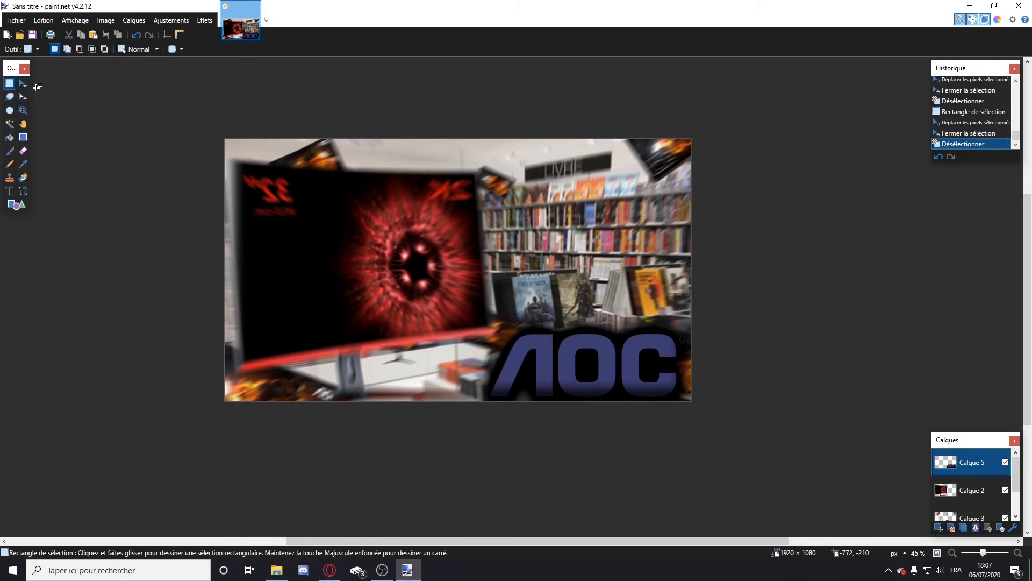
Merge Calque 5 and the layers beneath it down into the Arrière-plan layer.
click(24, 86)
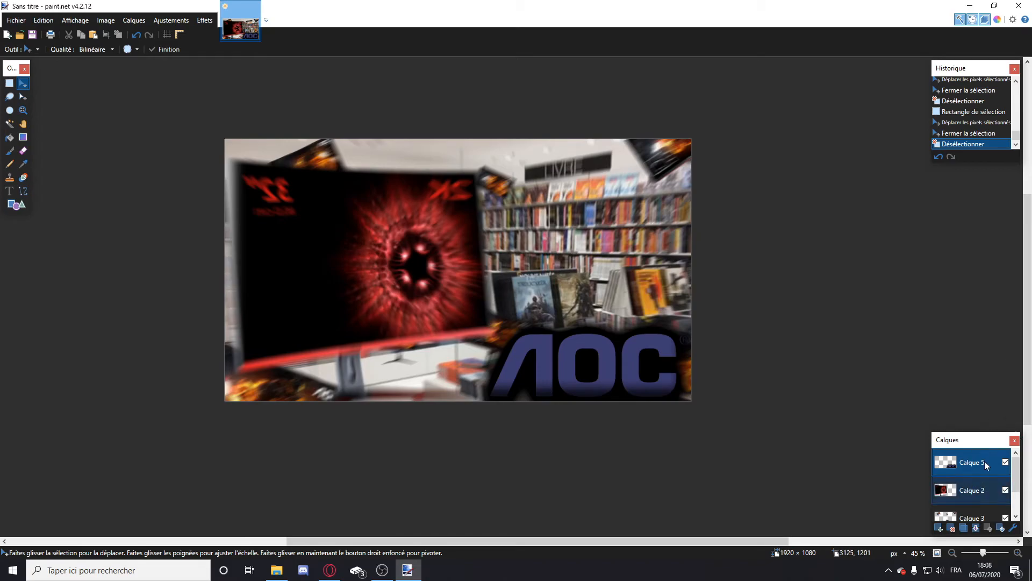
click(975, 527)
click(976, 527)
click(976, 527)
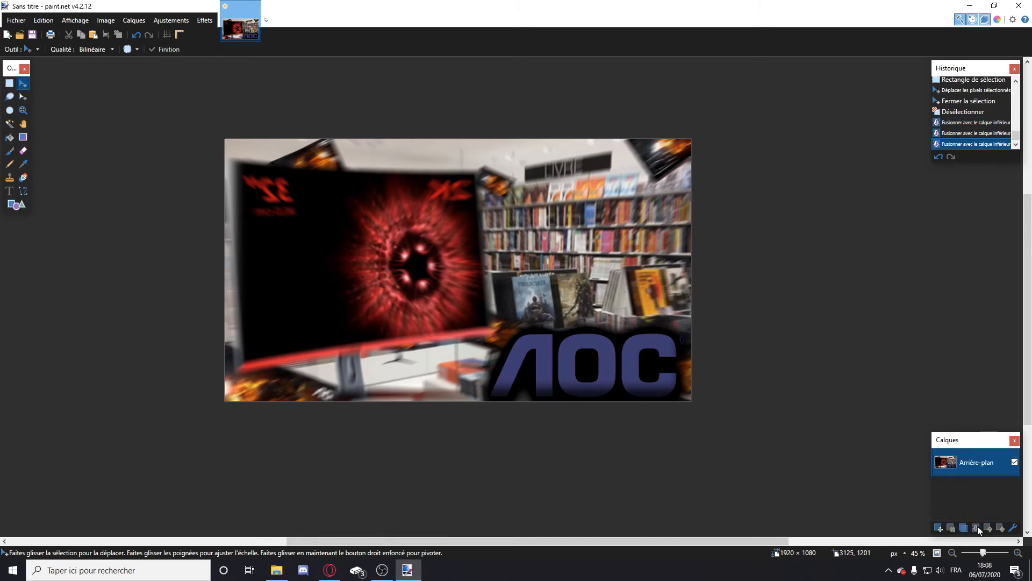
Start a radial blur on the merged Arrière-plan layer and set its quality to 5.
click(203, 20)
mouse_move(261, 116)
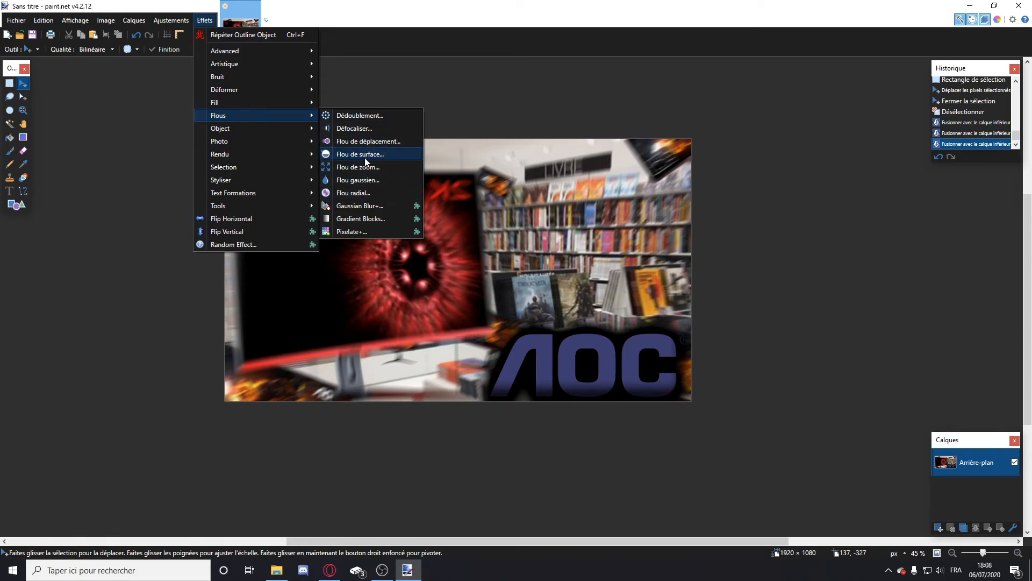
click(362, 192)
drag(482, 185, 804, 121)
drag(773, 249, 740, 243)
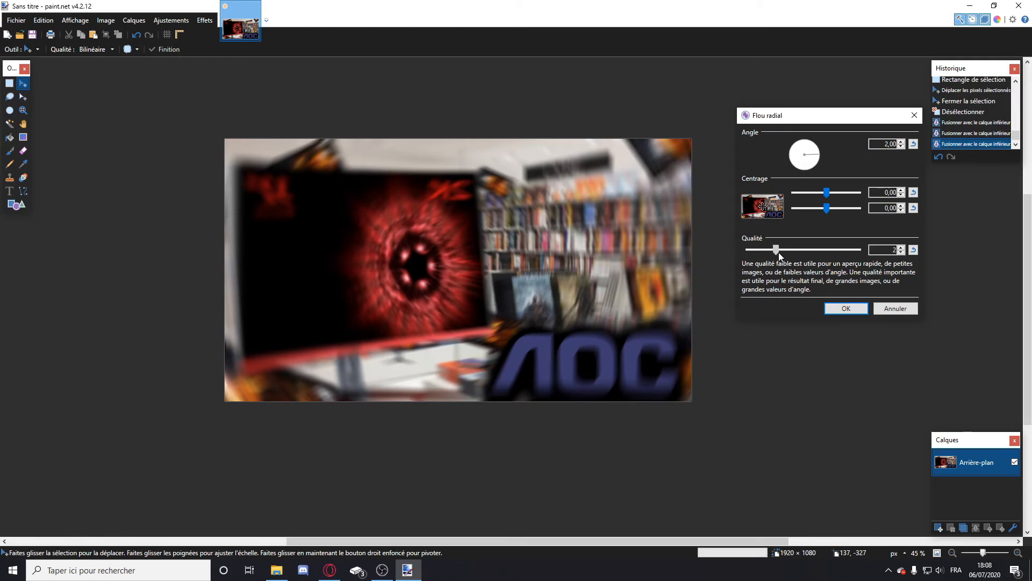
click(901, 248)
click(901, 248)
click(901, 248)
click(901, 248)
Set the radial blur angle to 1.00 and apply the blur, keeping its centre at 0.00, 0.00.
click(902, 148)
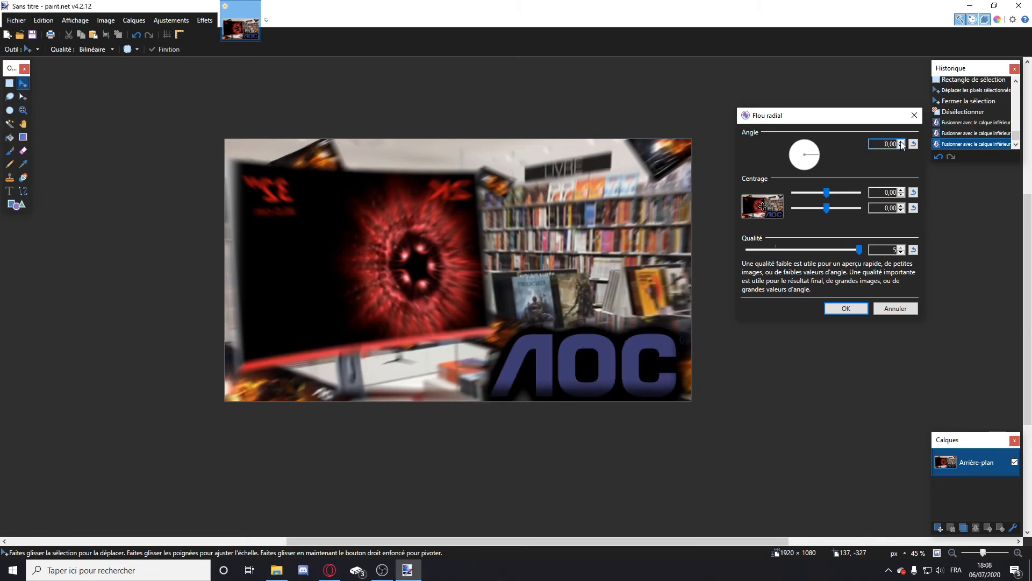
click(902, 142)
click(902, 141)
click(902, 142)
click(902, 141)
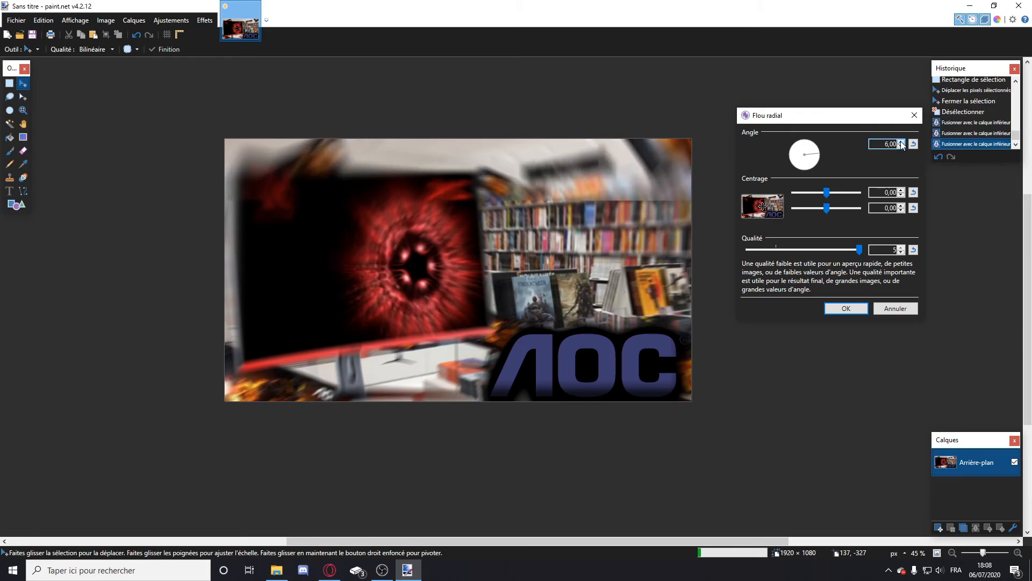
click(902, 142)
click(901, 141)
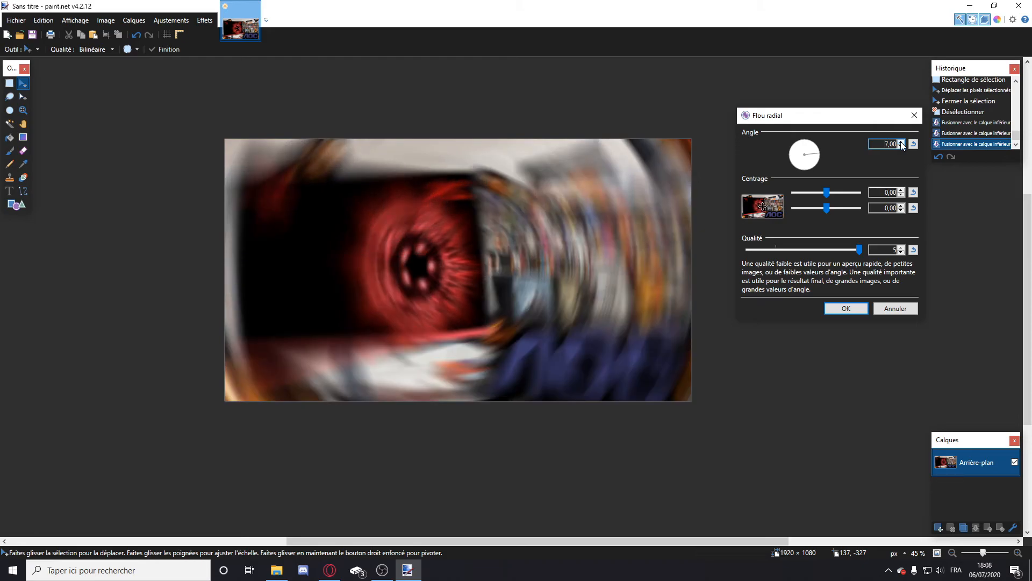
click(900, 146)
click(900, 147)
click(900, 146)
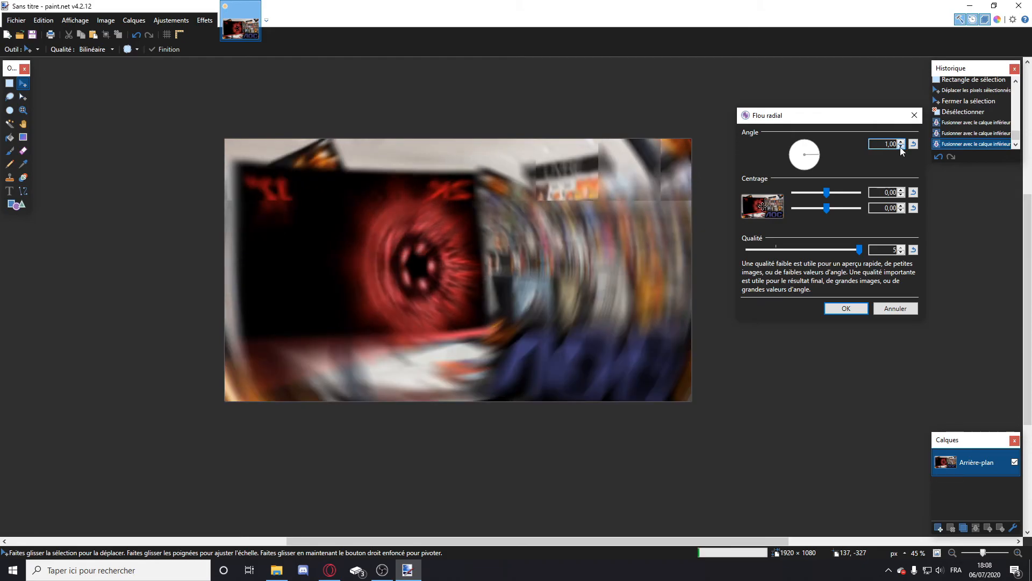
click(900, 147)
click(900, 147)
click(900, 147)
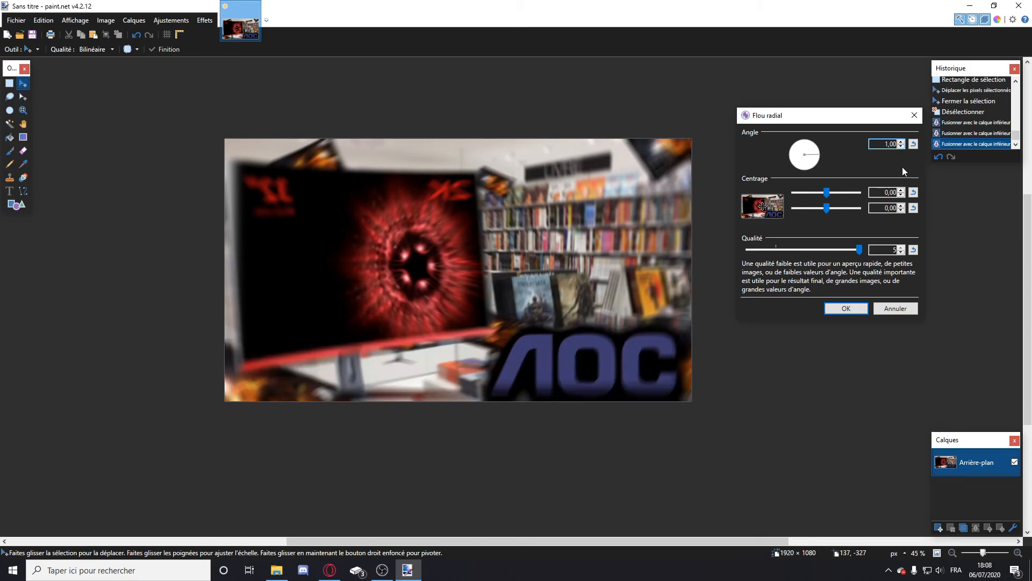
click(902, 147)
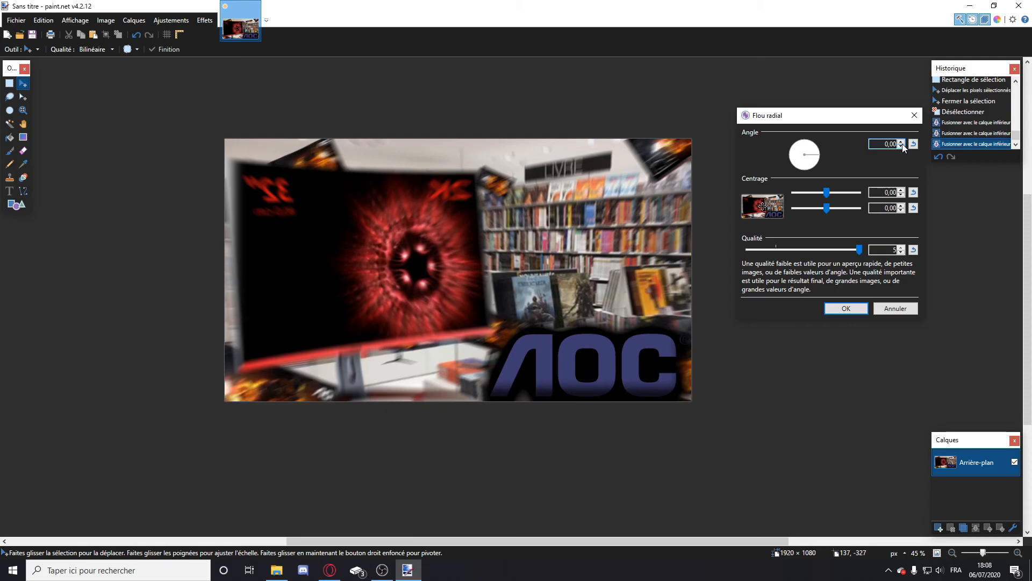
click(902, 142)
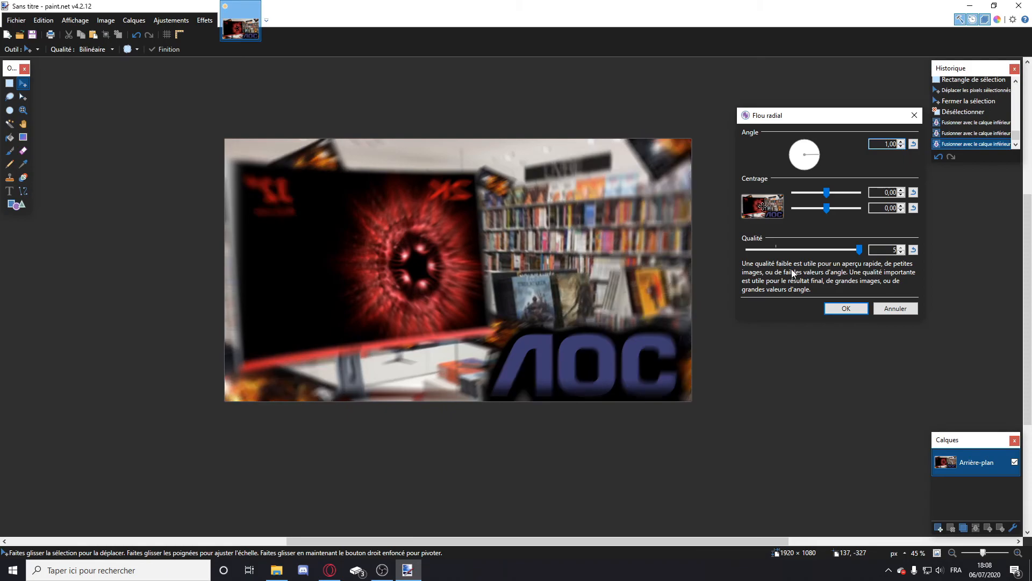
click(856, 307)
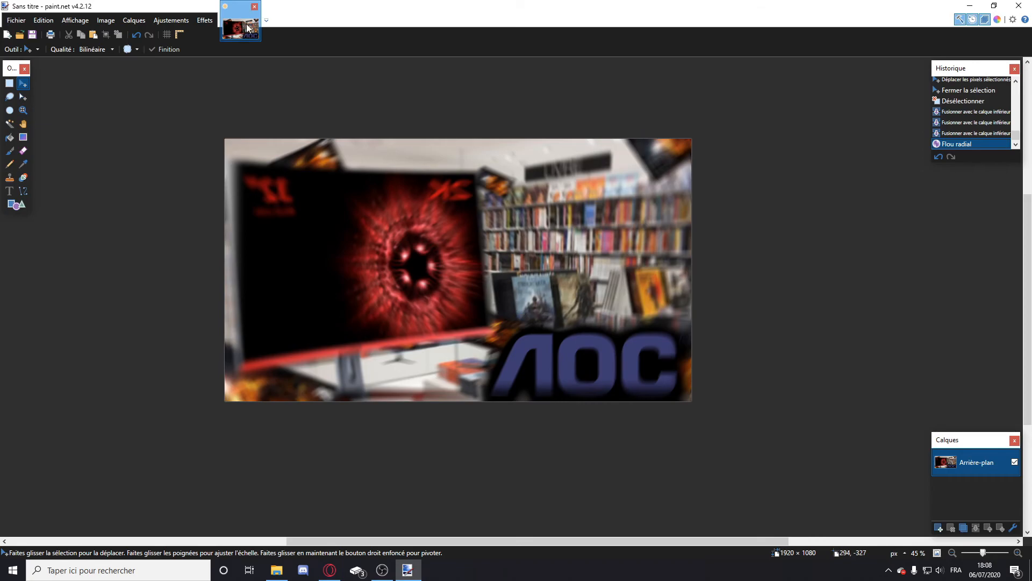
Close the image with saving, choose PNG as the file type and name the file "miniaturte tuto" in the Miniature folder.
click(1018, 5)
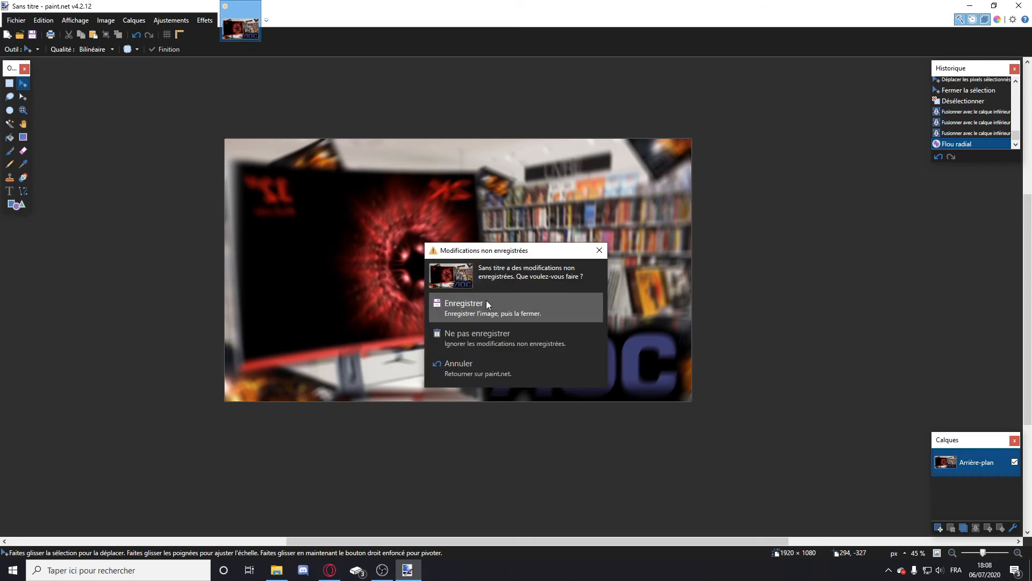
click(489, 308)
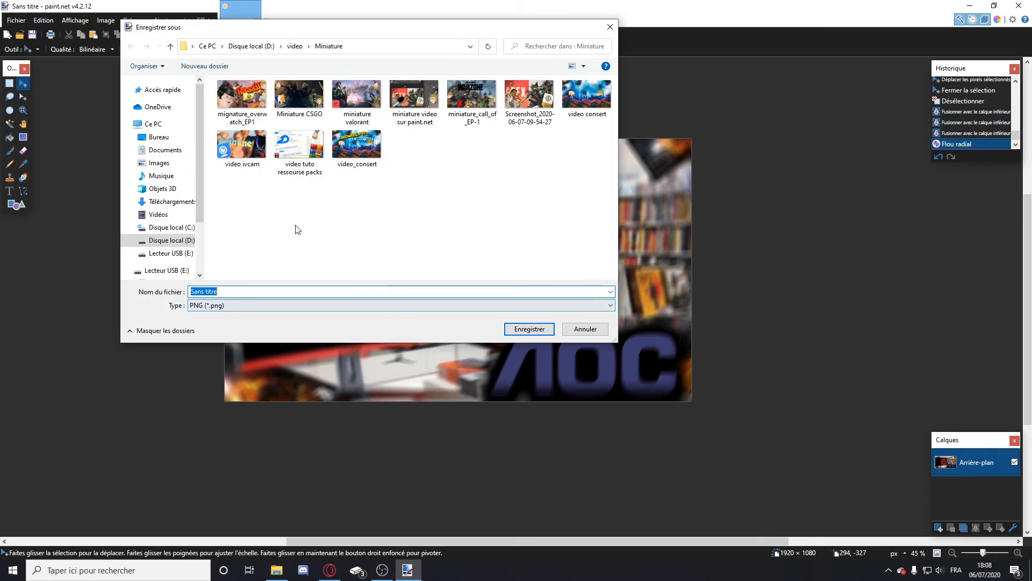
click(238, 308)
click(221, 323)
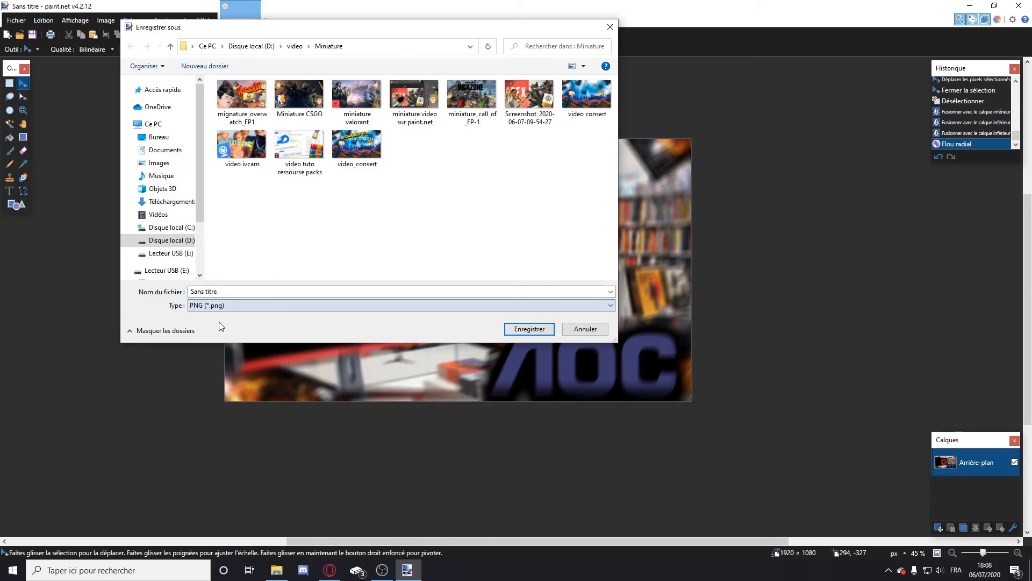
click(227, 305)
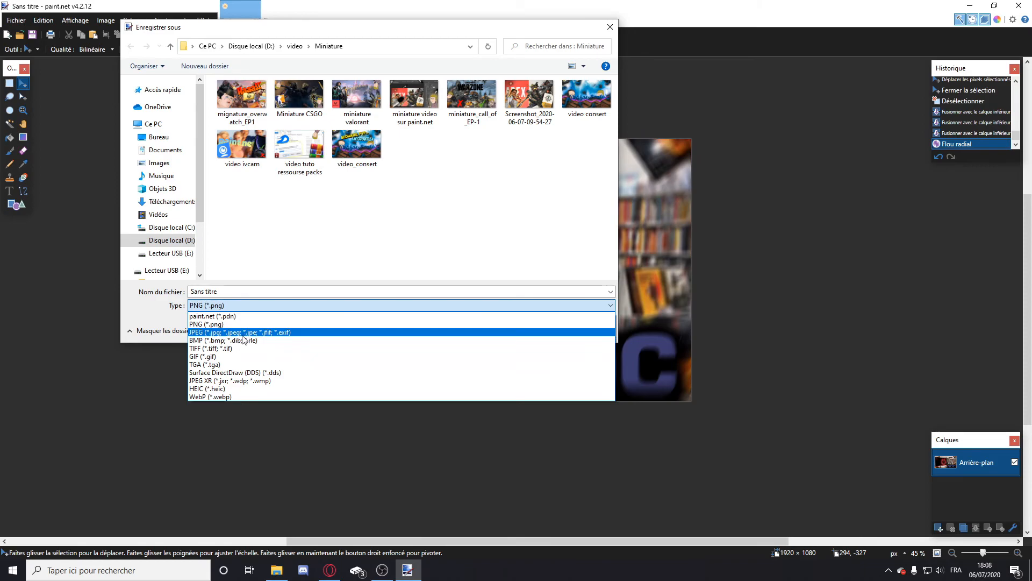
click(237, 324)
drag(244, 294, 166, 295)
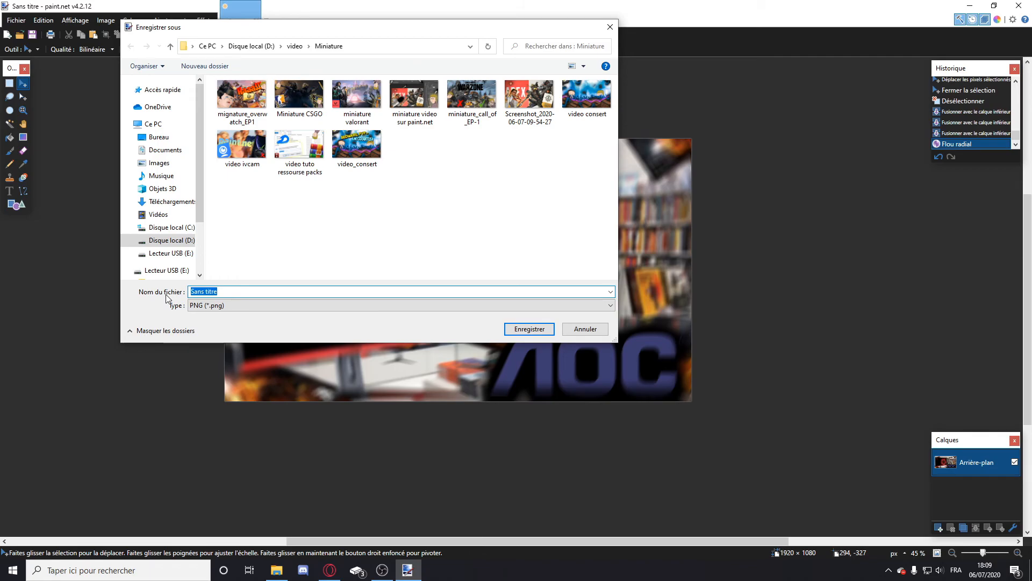
text(miniaturte tuto)
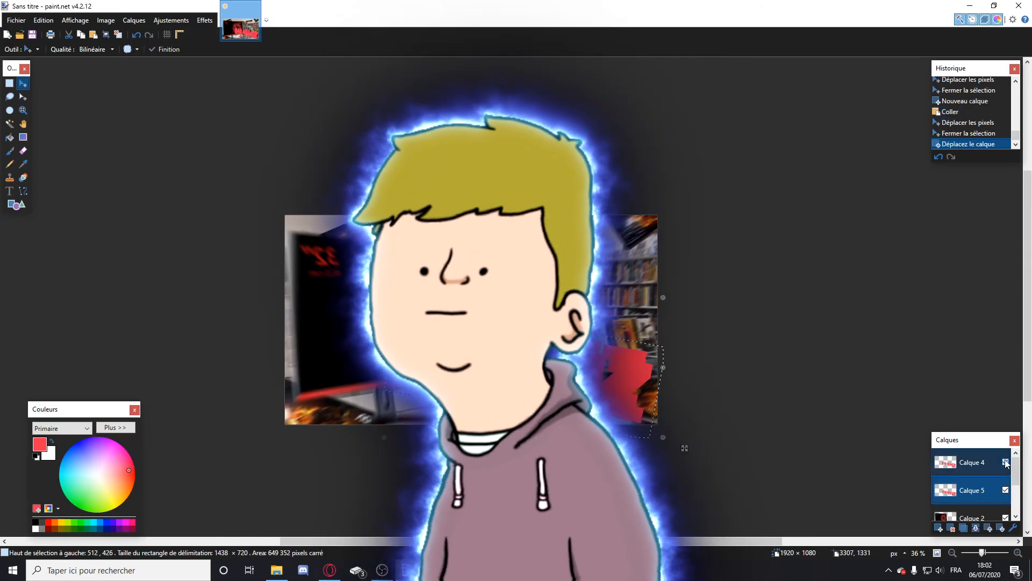
Hide Calque 4 and select all the 144HZ lettering on Calque 5 with the Magic Wand.
click(1006, 462)
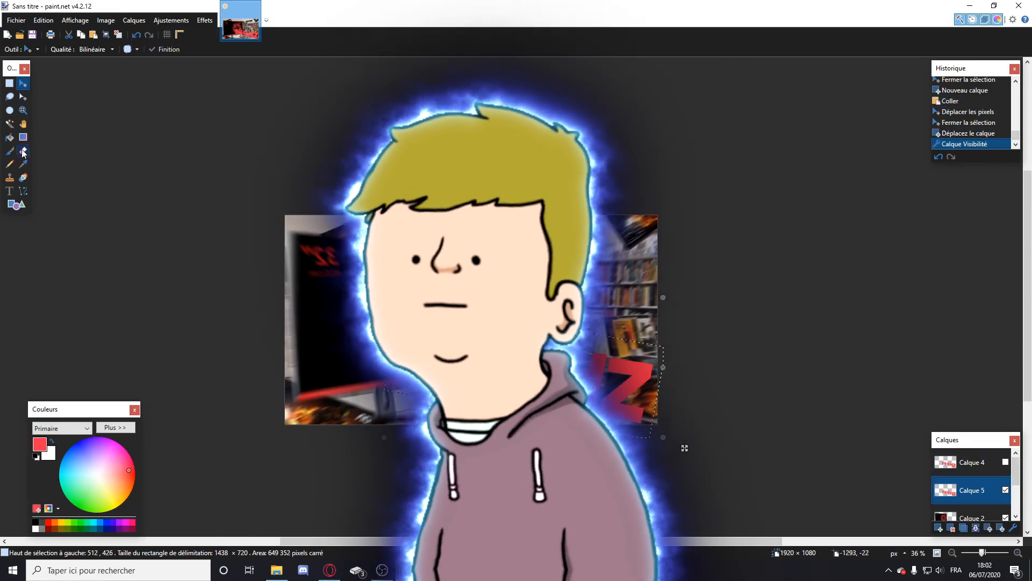
click(10, 123)
click(198, 261)
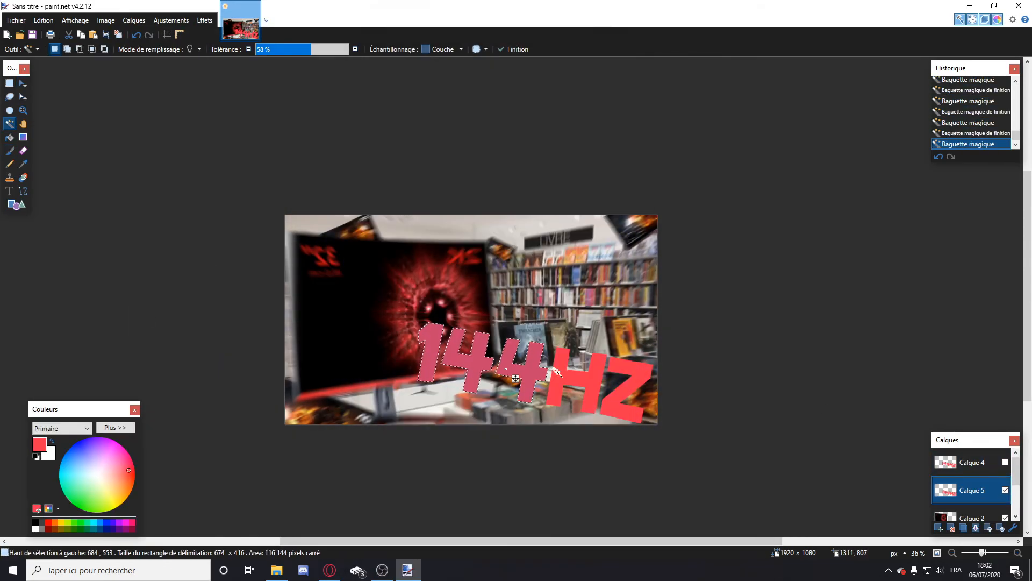
click(640, 373)
click(214, 283)
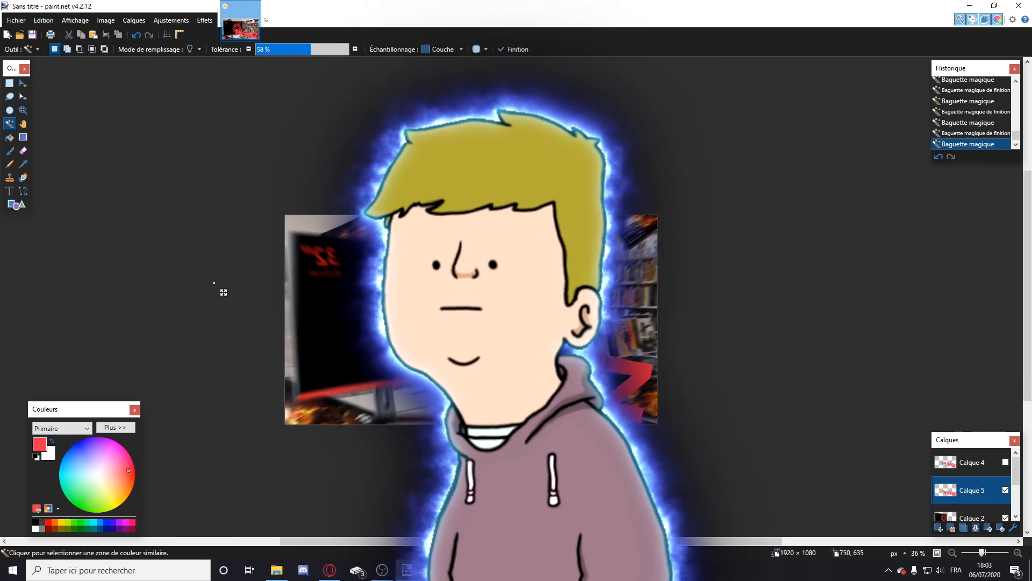
Fill the selected 144HZ lettering on Calque 5 with black and make Calque 4 visible again.
key(f)
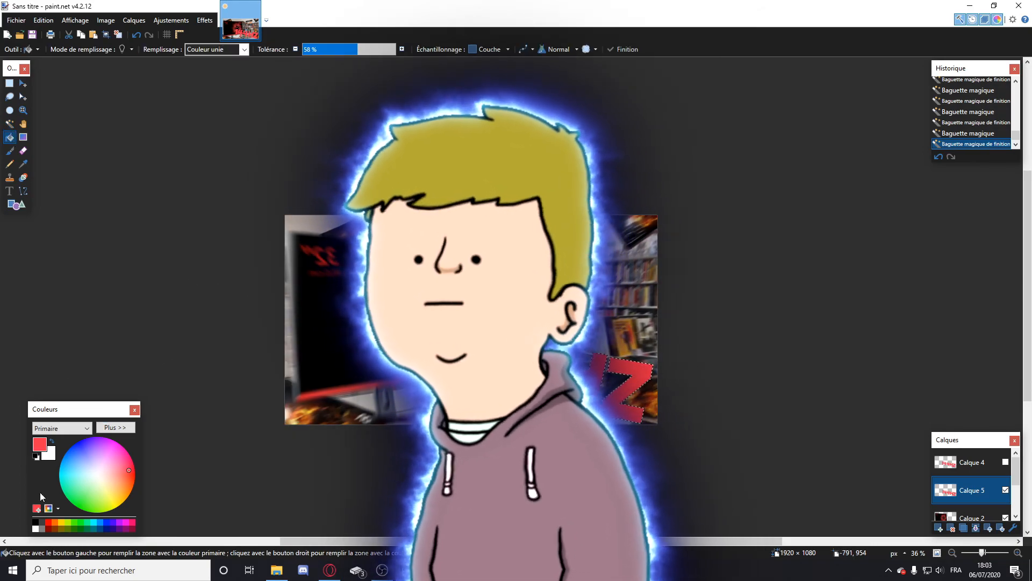
click(36, 522)
double_click(453, 349)
click(1006, 462)
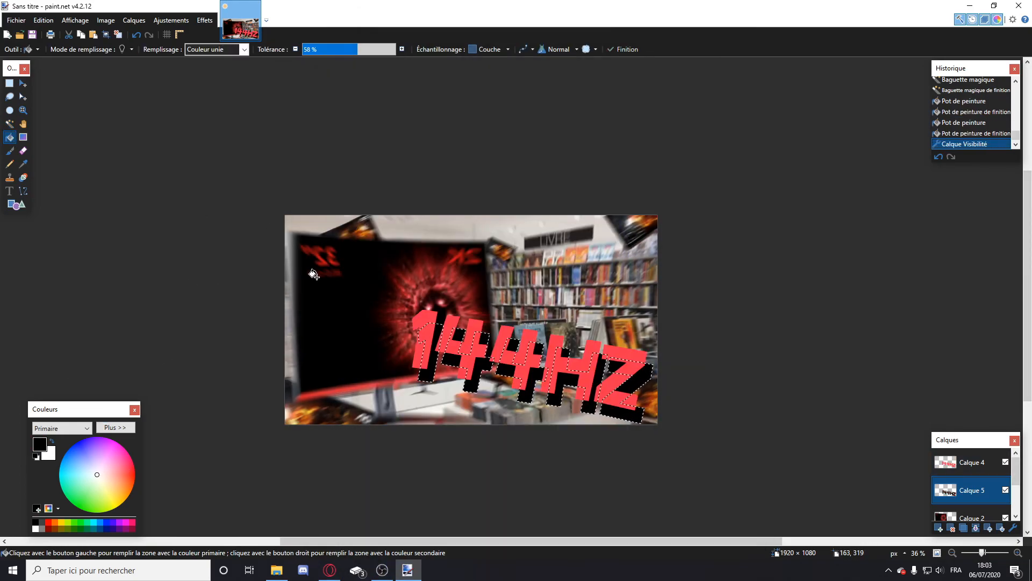
click(10, 84)
click(35, 91)
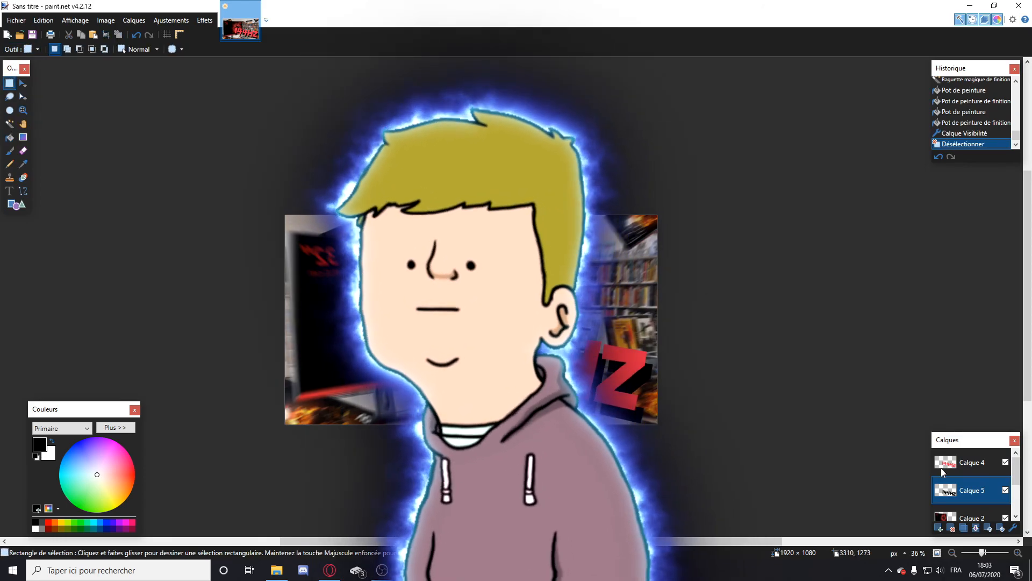
Merge Calque 4 down into Calque 5 and erase the 144HZ lettering with a rectangular selection around it.
click(972, 462)
click(976, 528)
drag(678, 438, 350, 279)
key(Delete)
Switch to the browser, search Google Images for "logo aoc" and refine the search to "logo aoc ecran".
click(295, 532)
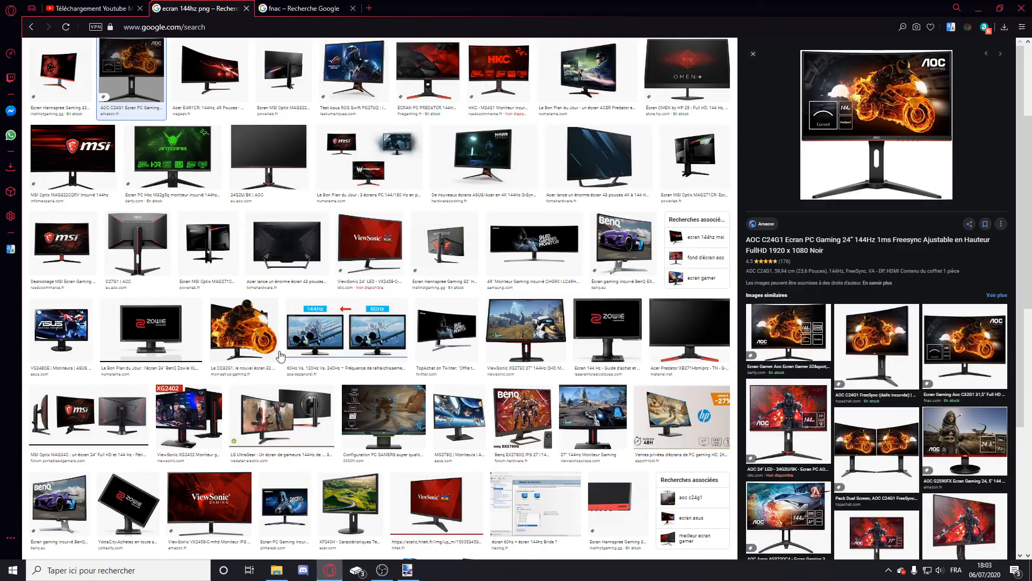
scroll(281, 355, up, 4)
text(logo aoc)
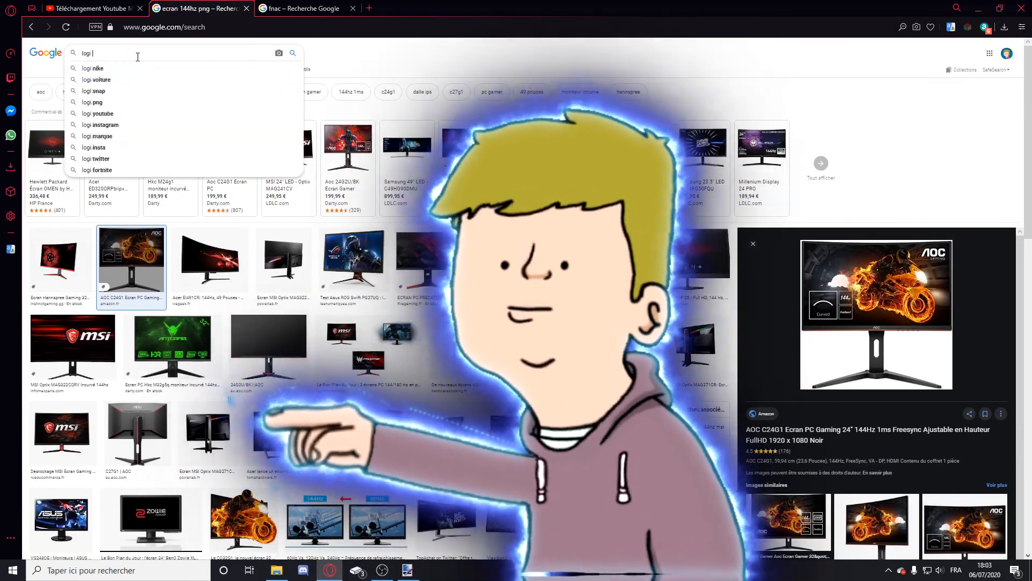
key(Return)
click(183, 53)
text(ecran)
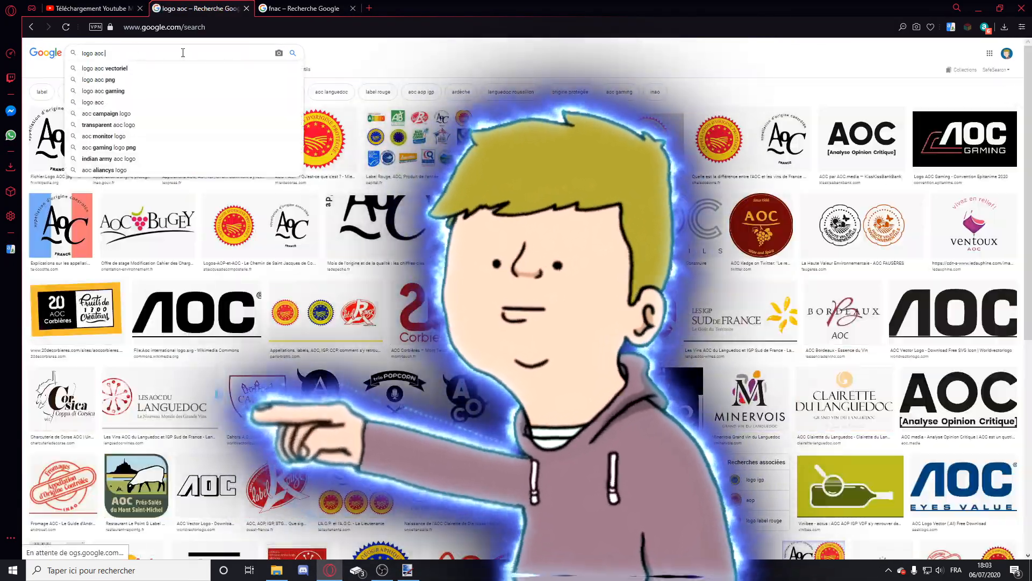
key(Return)
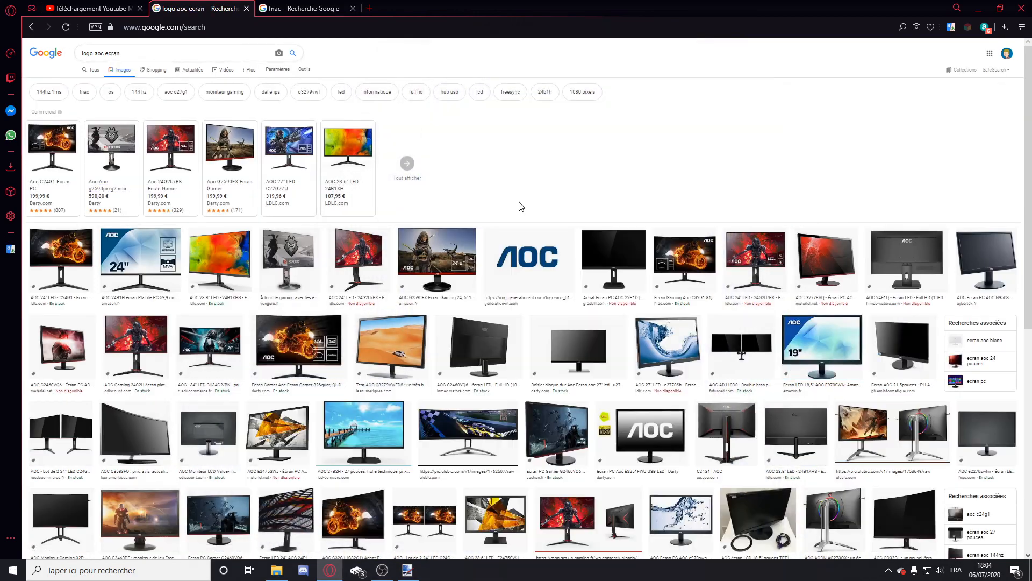
Preview the blue AOC logo, refine the image search to "logo aoc ecran png" and pick an AOC logo result.
click(573, 261)
text(png)
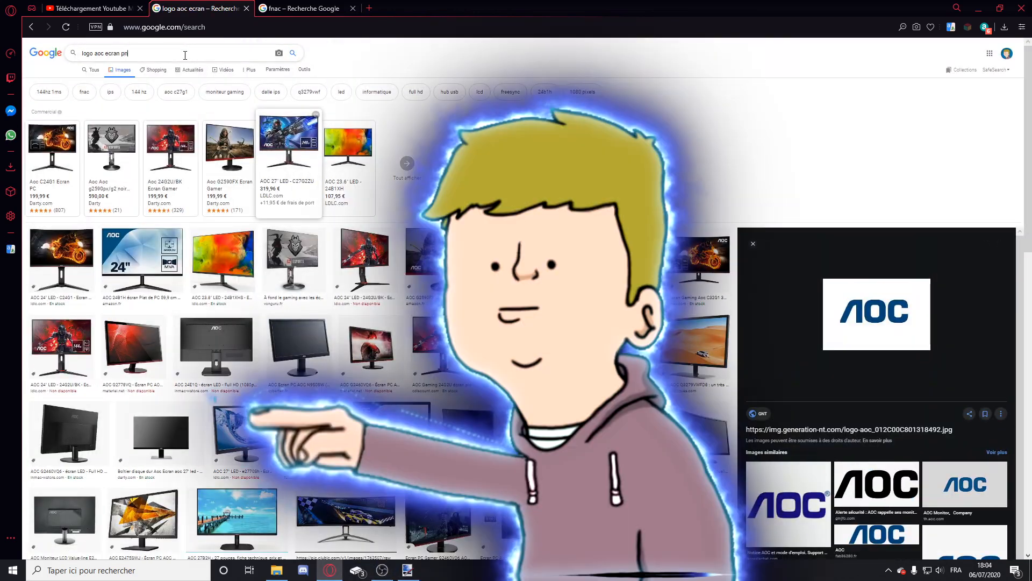
key(Return)
click(530, 223)
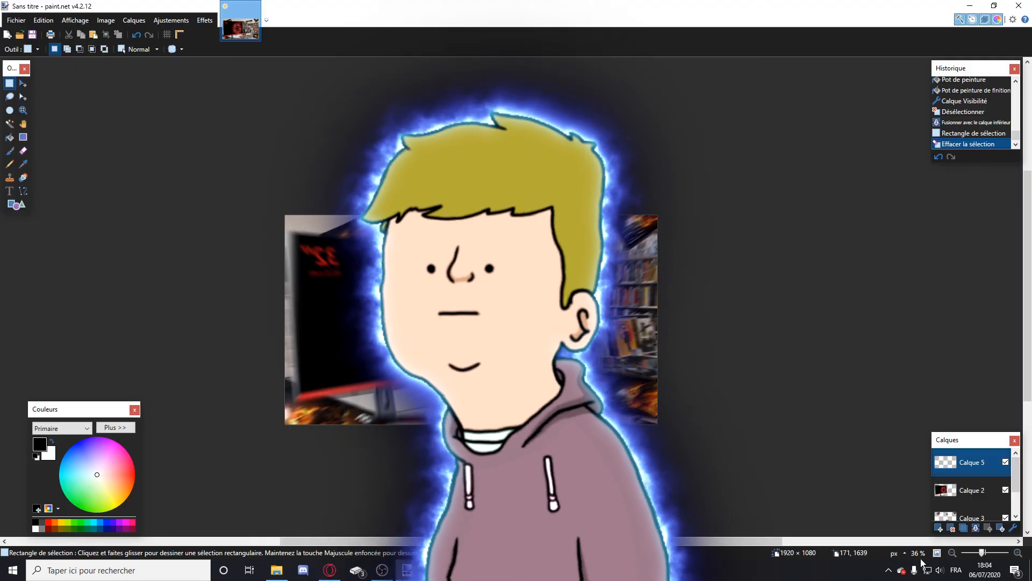
Place the pasted black AOC logo in the lower-right corner of the image in paint.net, scaled to about 841 × 299 px.
drag(409, 259, 553, 376)
drag(429, 331, 515, 361)
drag(538, 376, 517, 381)
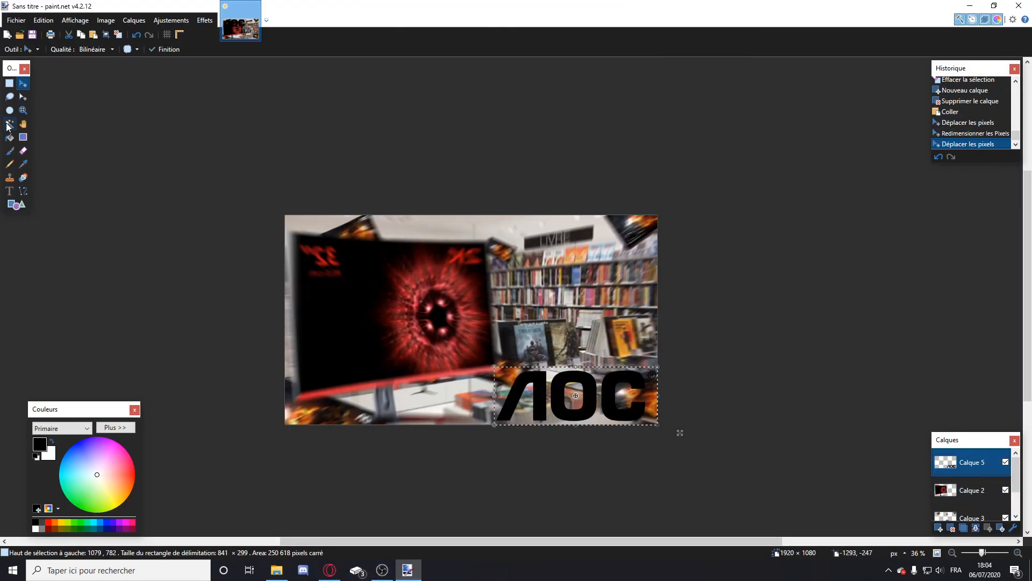
Select the black lettering of the AOC logo on Calque 5 with the Magic Wand.
click(10, 124)
click(515, 385)
click(515, 385)
scroll(648, 387, up, 13)
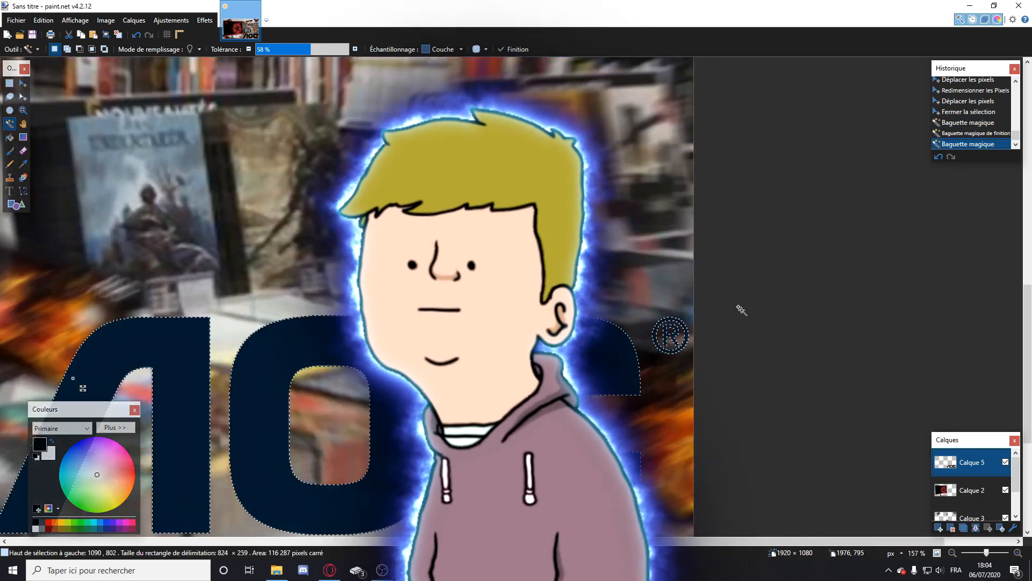